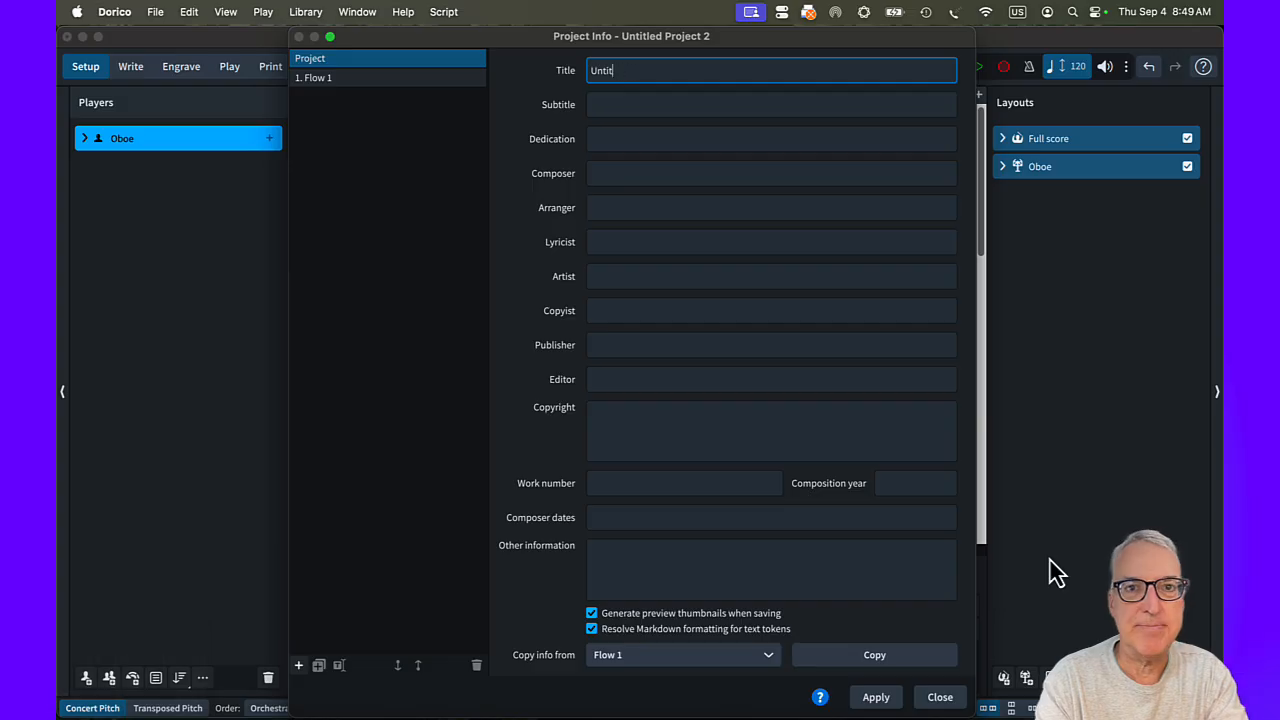
Set the project title to "March," from *The Nutcracker* and the composer to P.I. Tchaikovsky, and apply the project info.
type("\"")
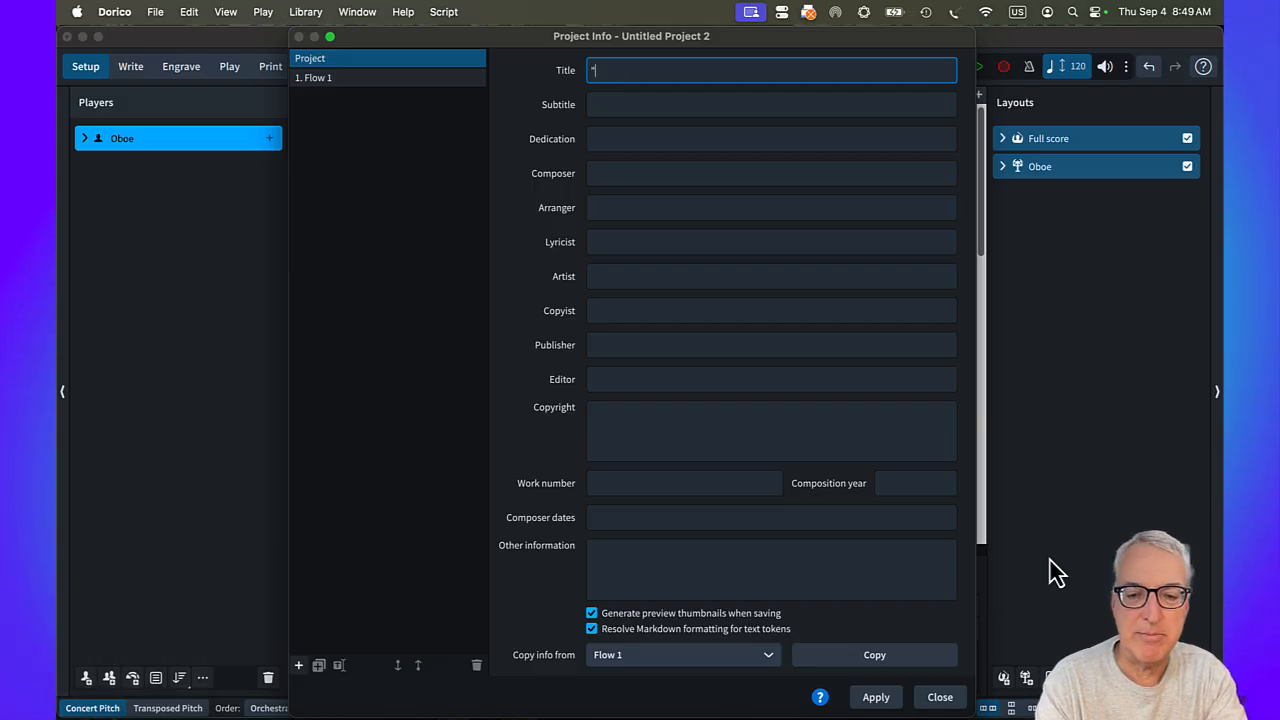
type("March,\" from \"The Nutcracker\"")
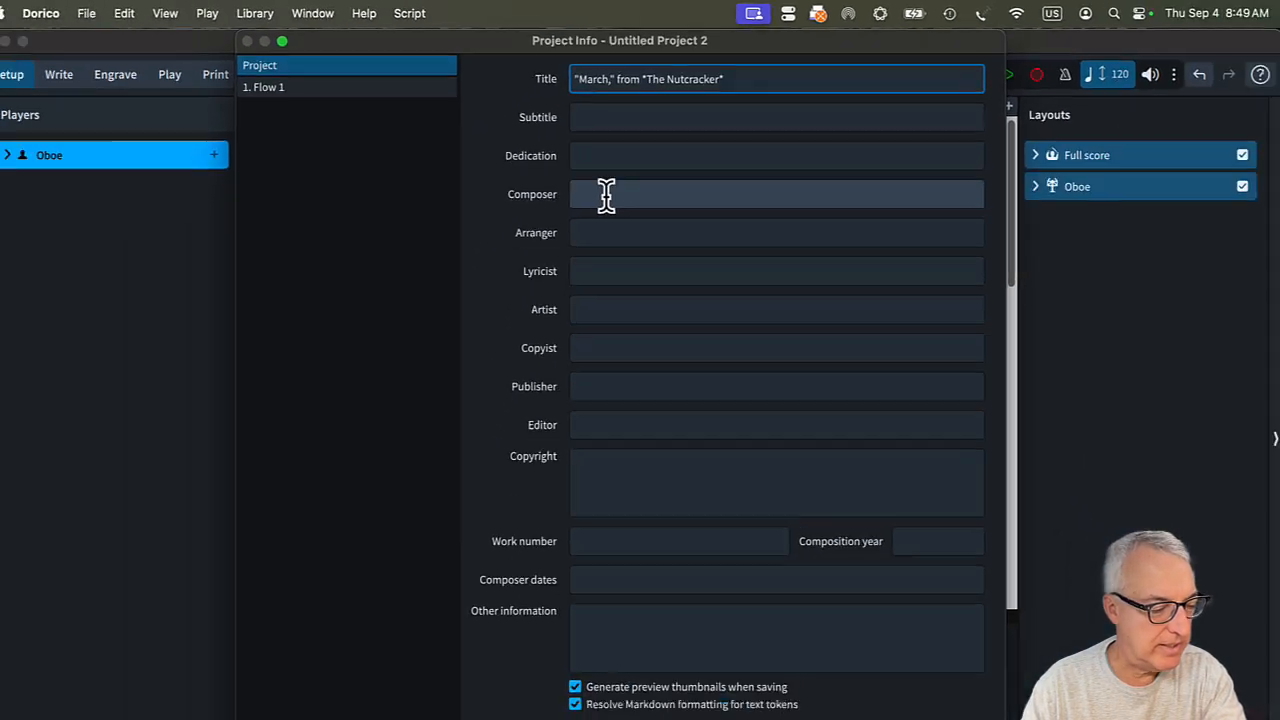
left_click(606, 195)
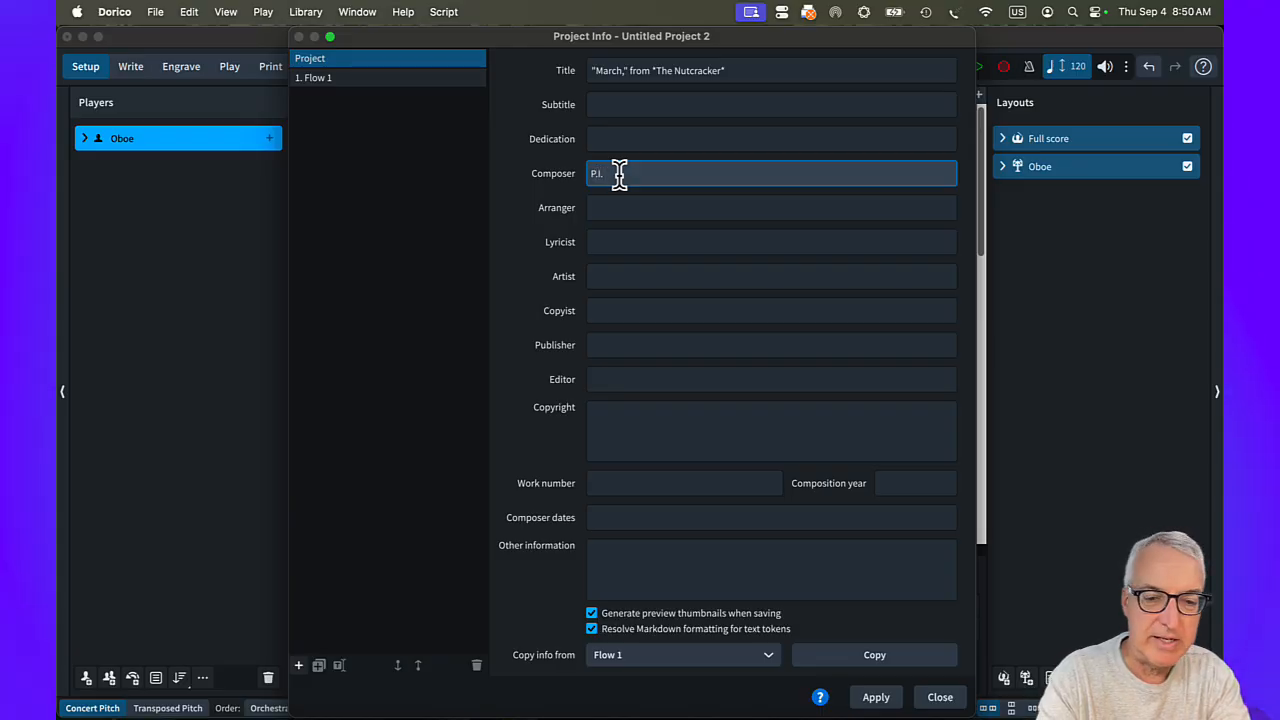
type("P.I. Tchaiko")
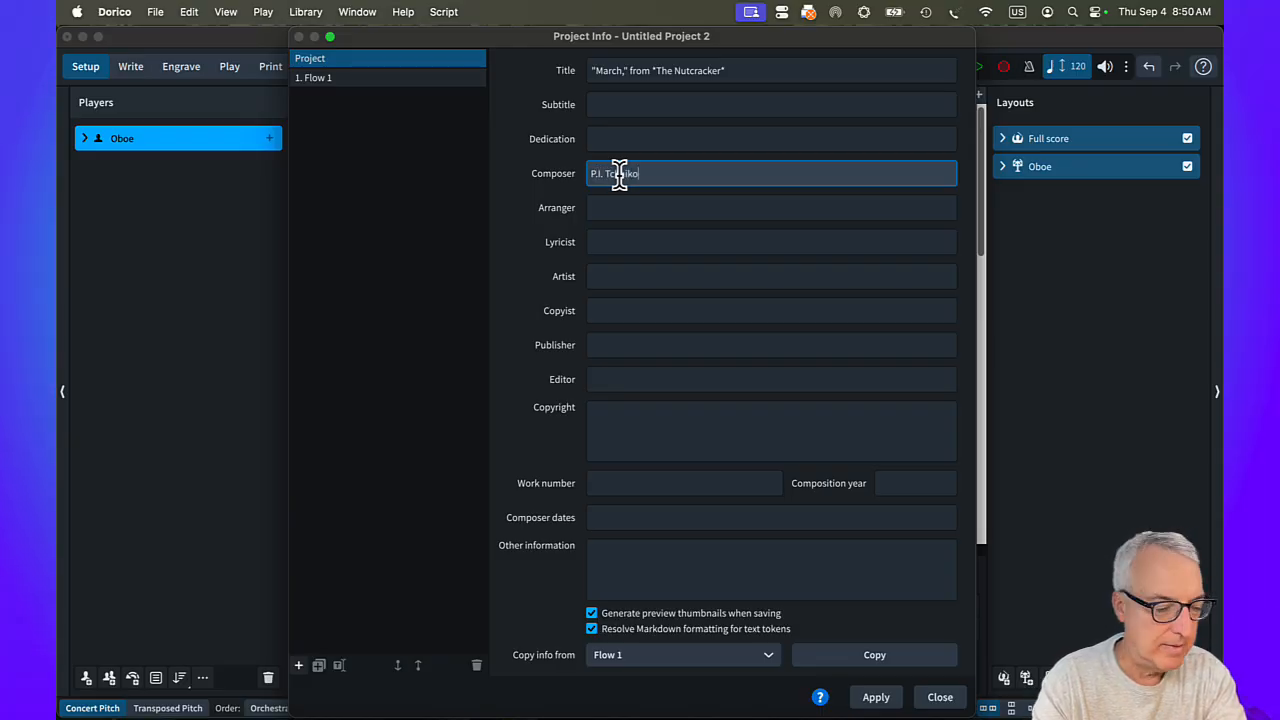
type("vsky")
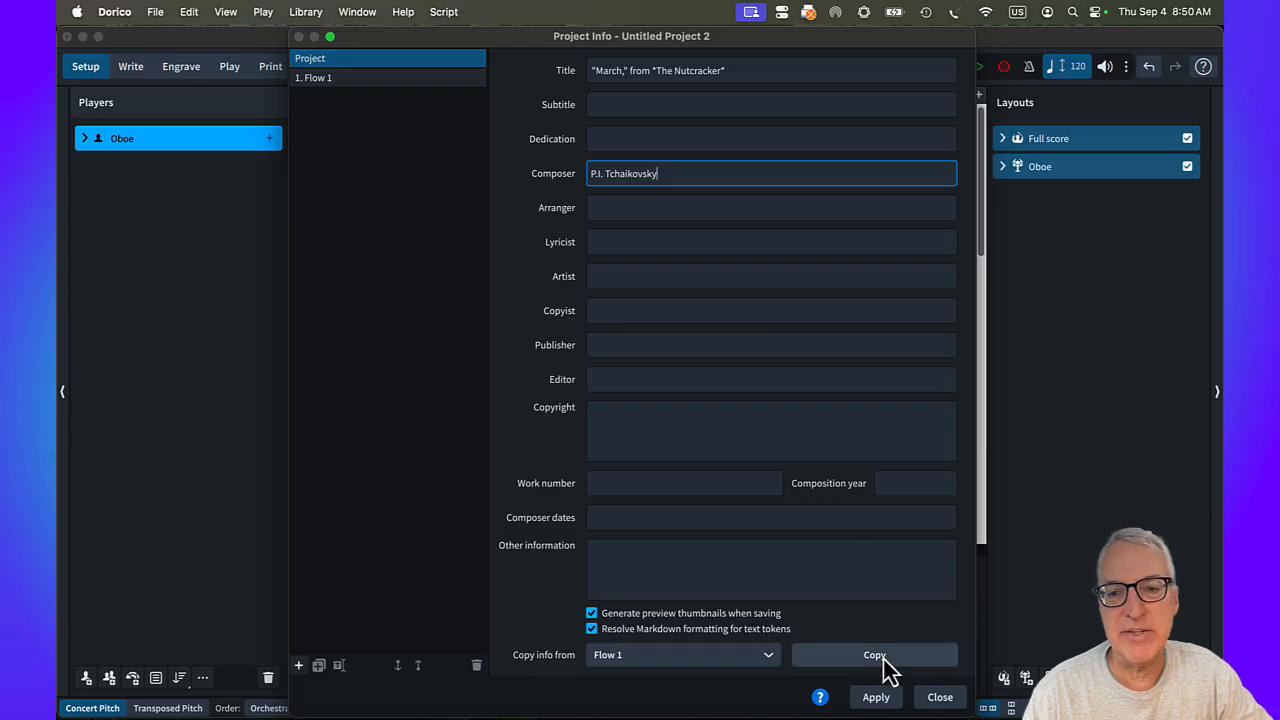
left_click(876, 698)
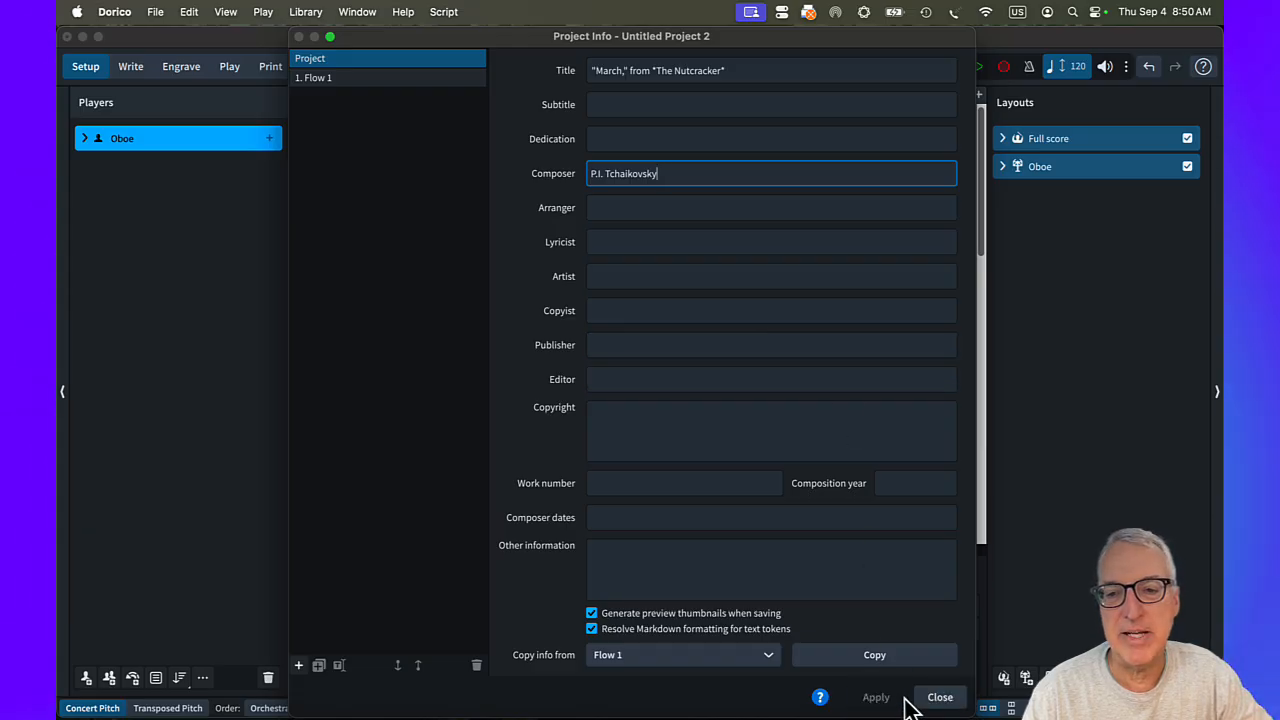
left_click(940, 698)
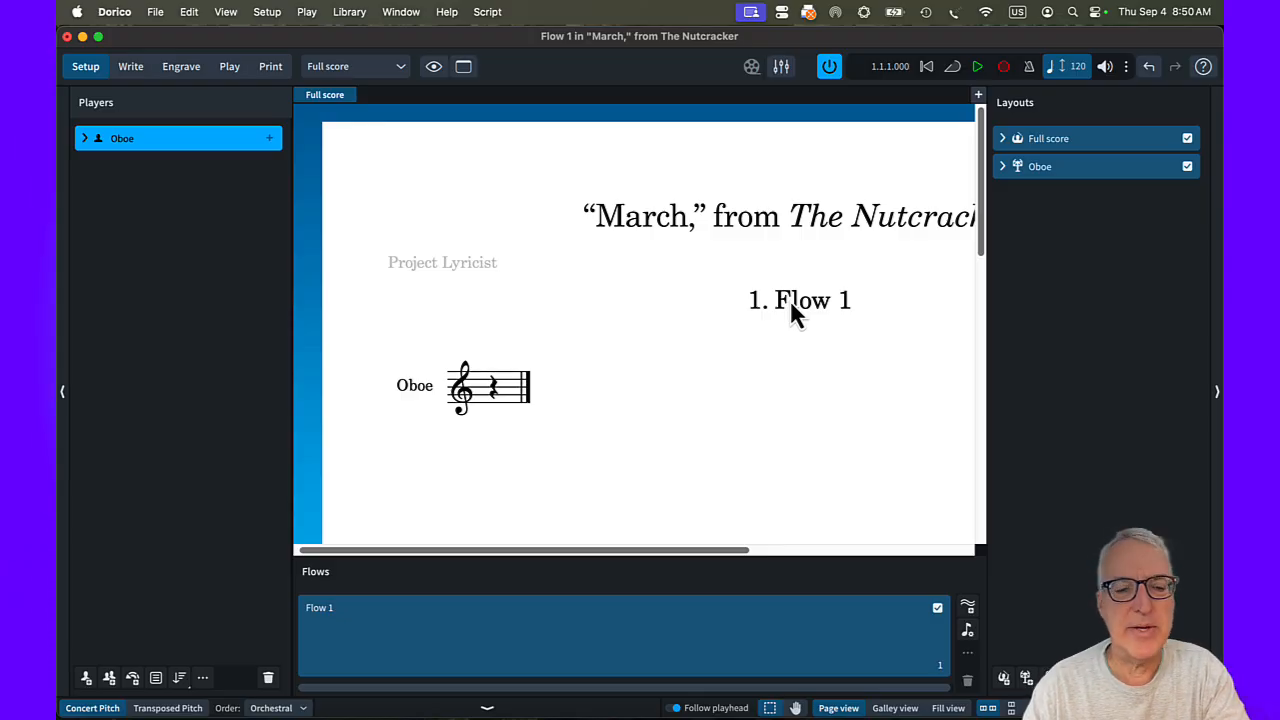
In the full score's layout options, set flow headings to Never show.
key("shift+super+l")
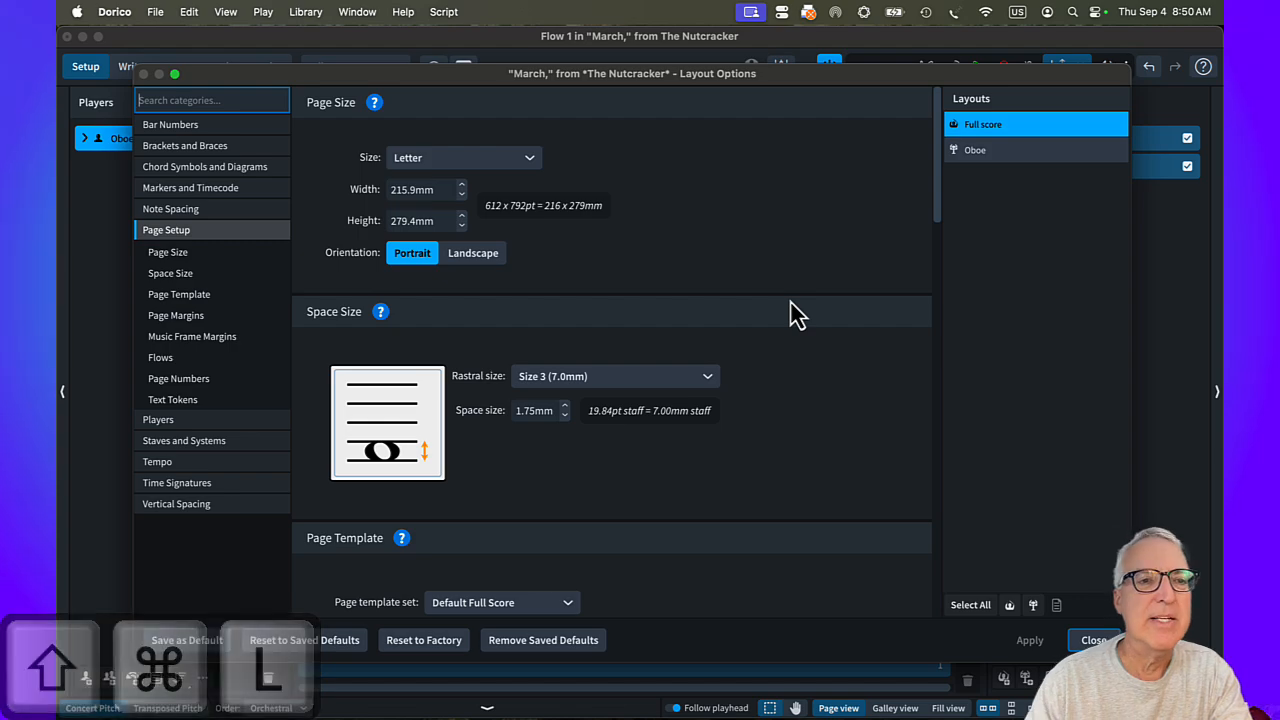
left_click(168, 356)
left_click(528, 309)
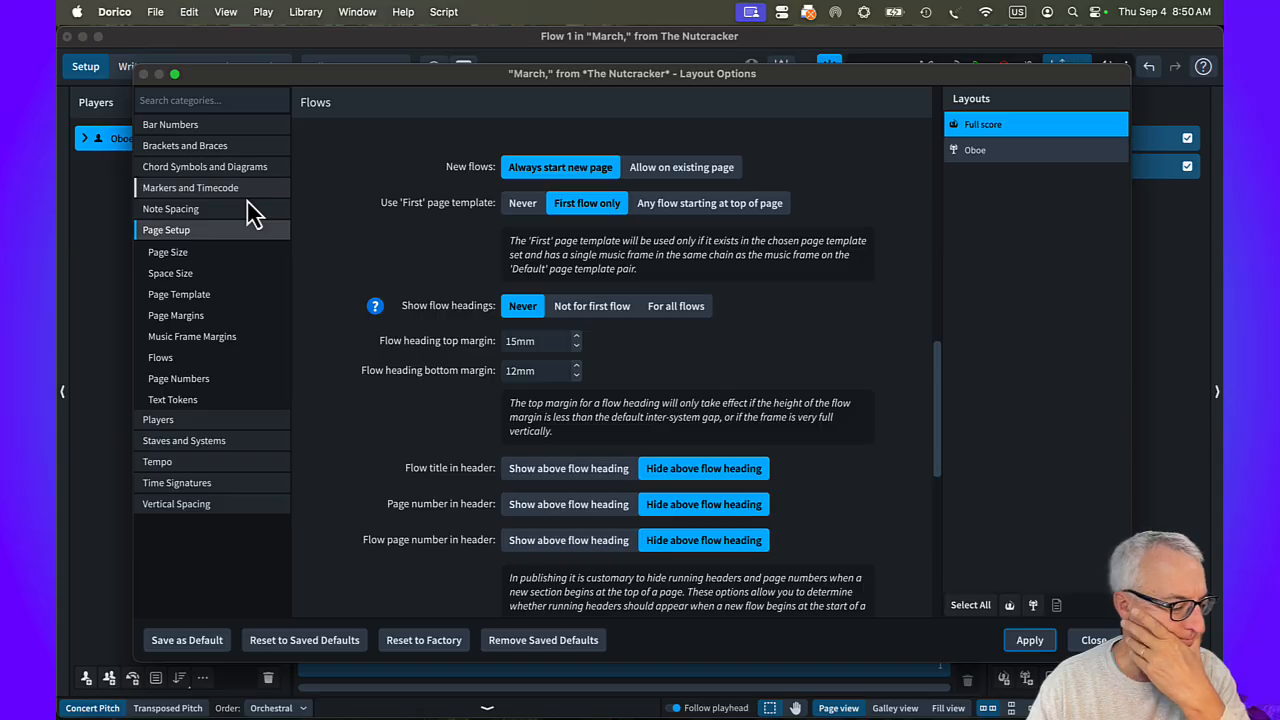
Set the full score's staff labels on the first system to None and close the layout options.
left_click(190, 444)
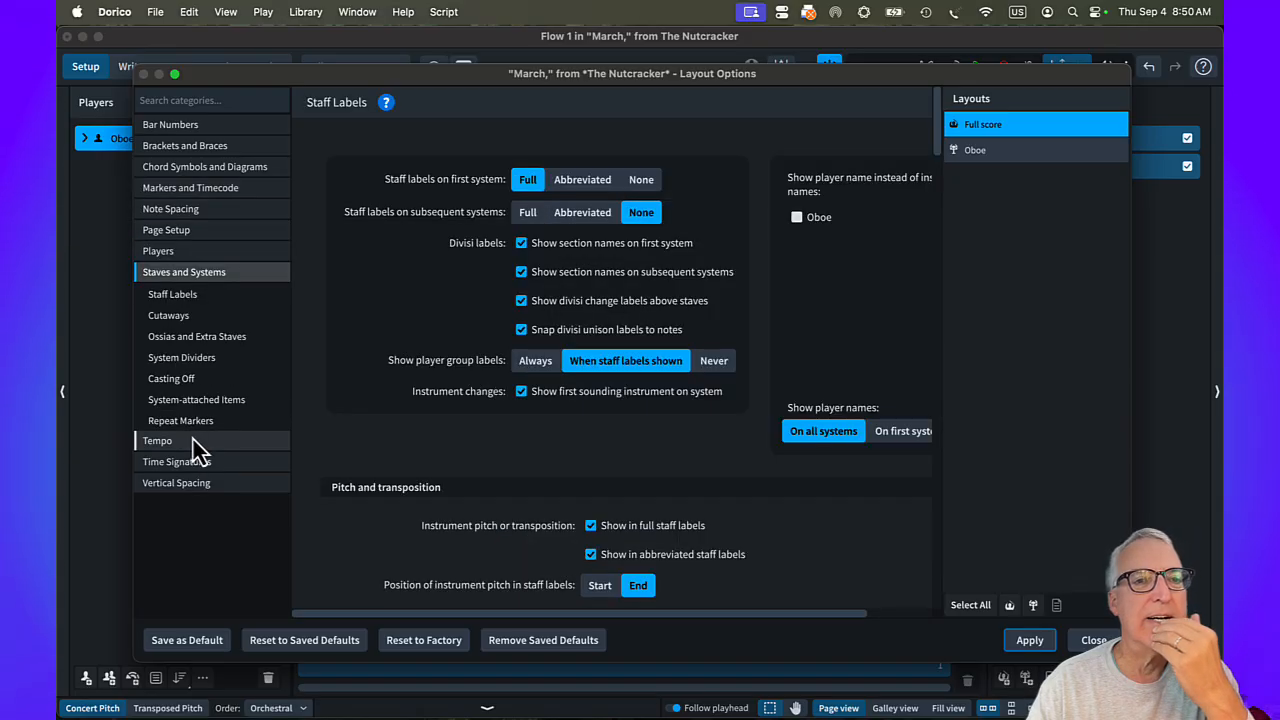
left_click(645, 184)
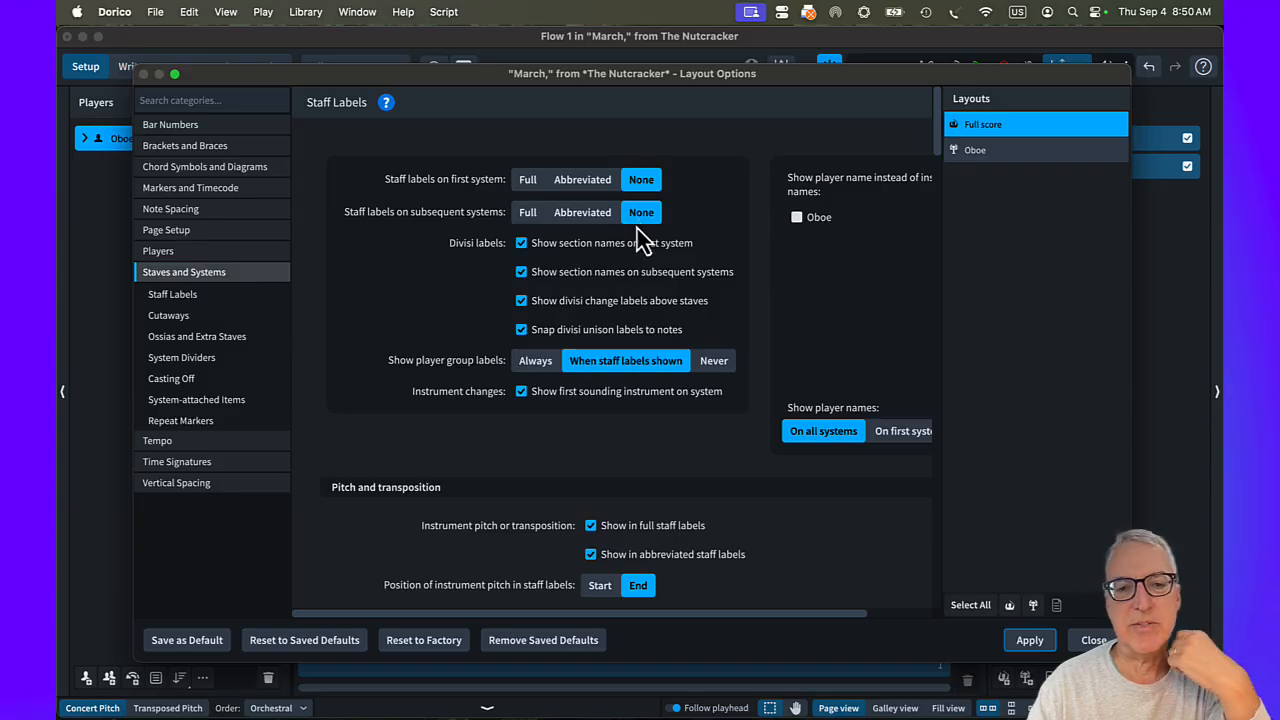
left_click(1092, 641)
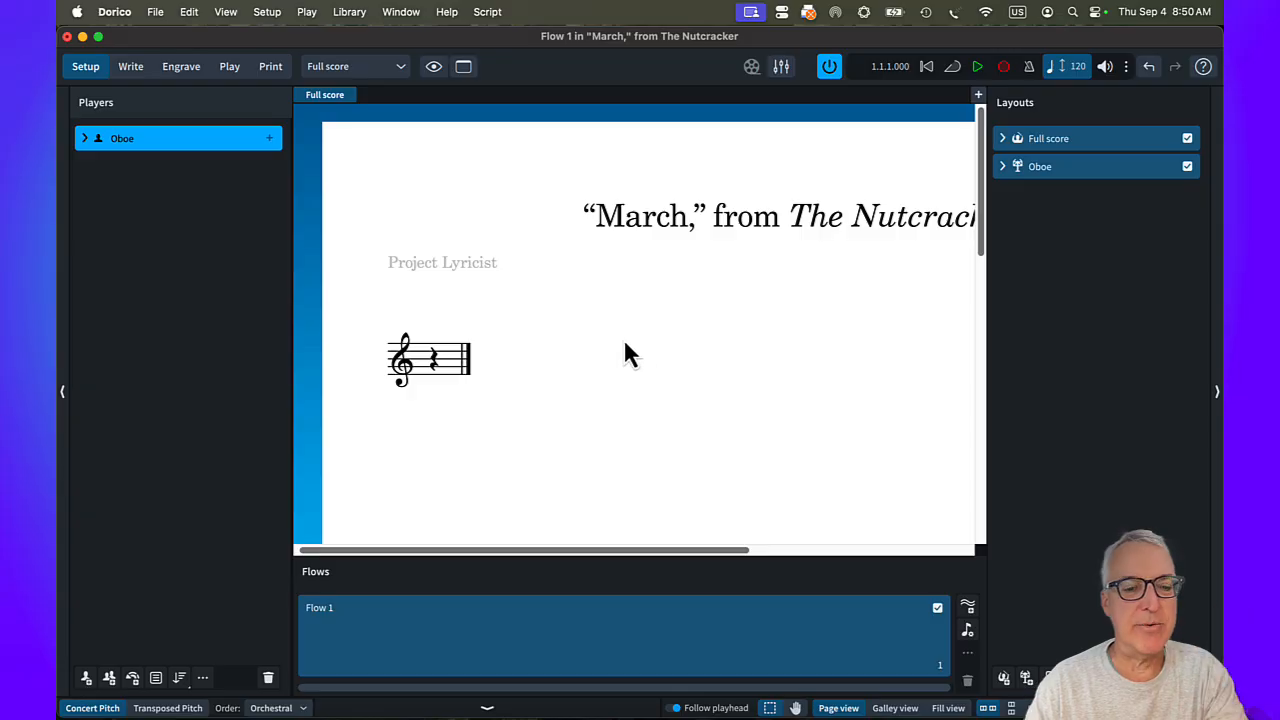
Switch to Write mode and add a 4/4 time signature at the start of the flow.
key("super+2")
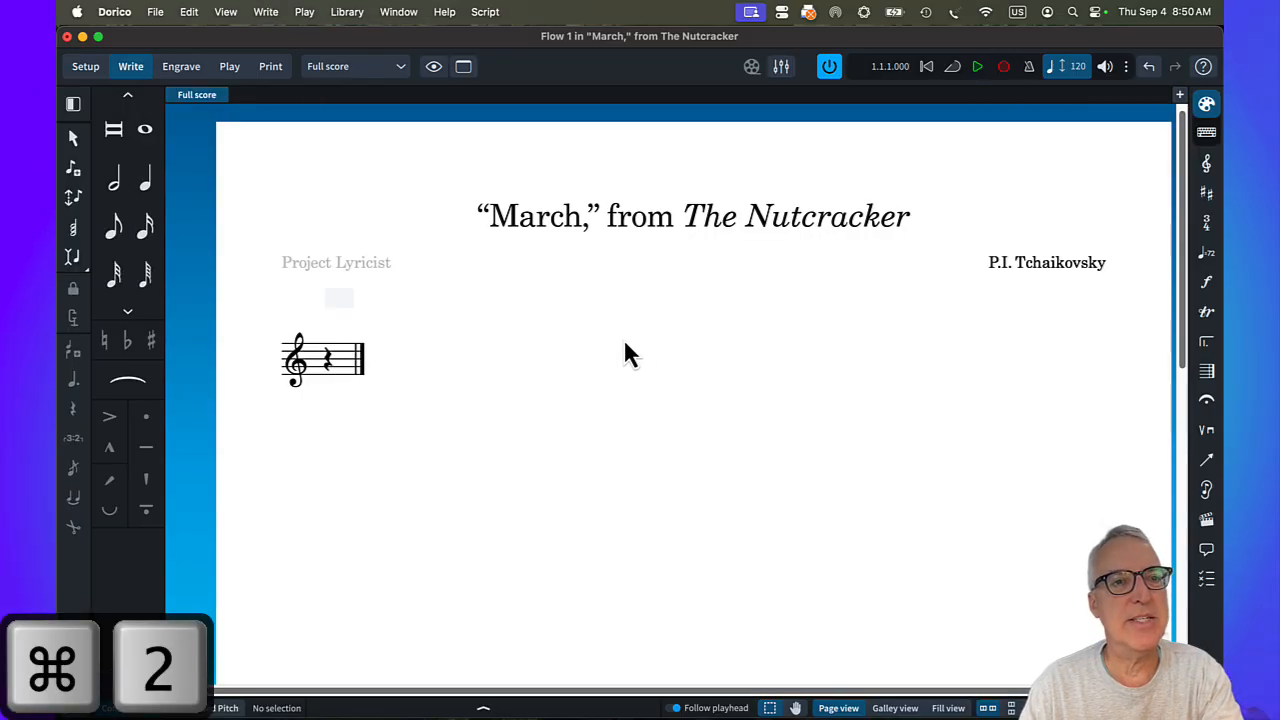
left_click(326, 366)
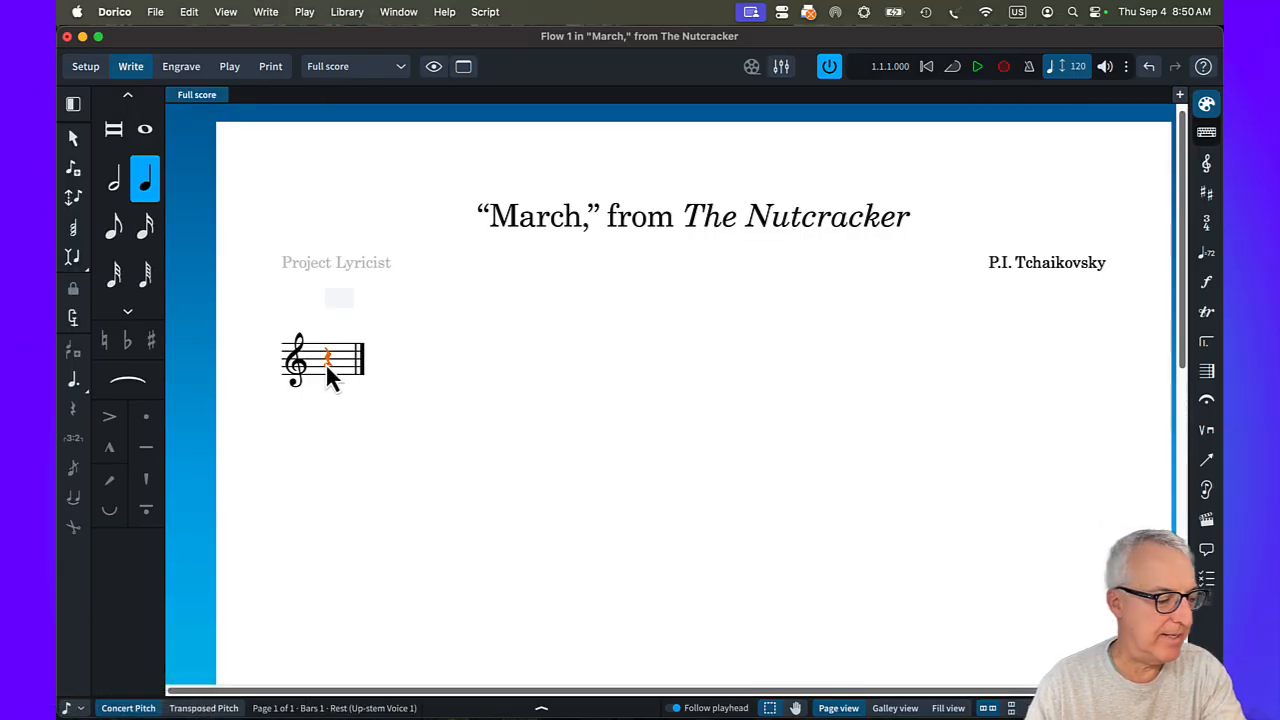
key("shift+m")
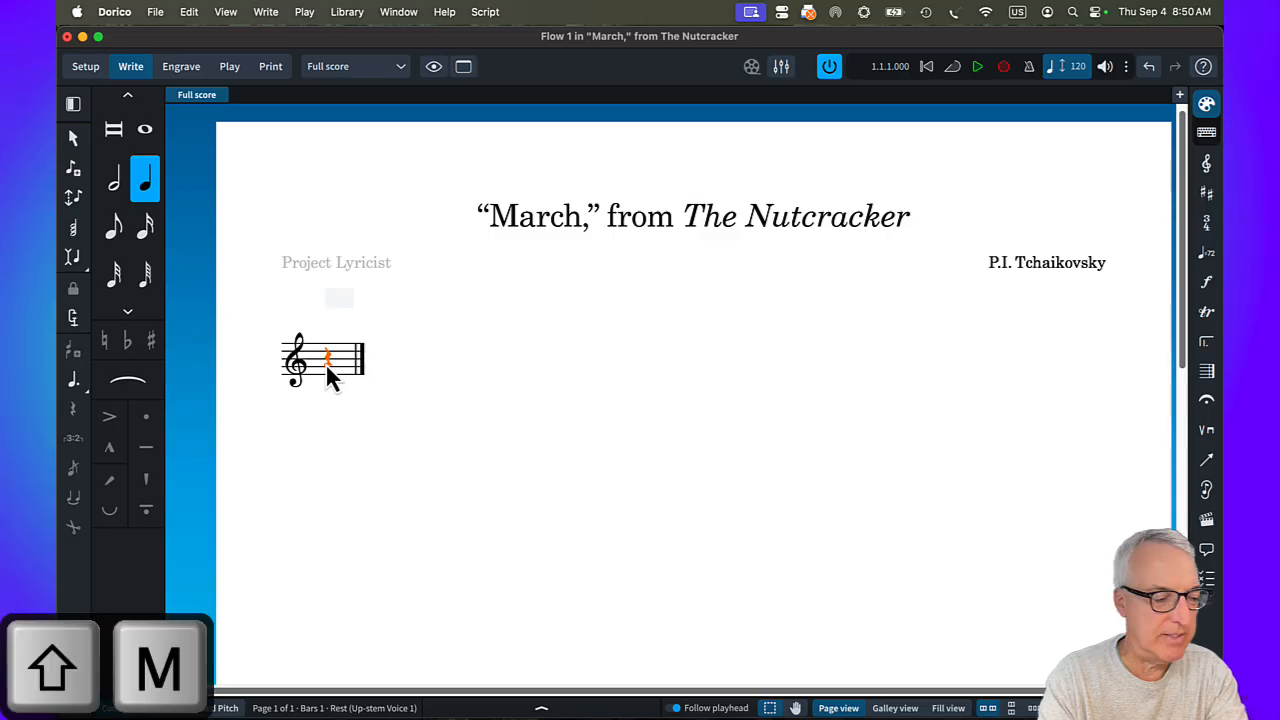
type("4/4")
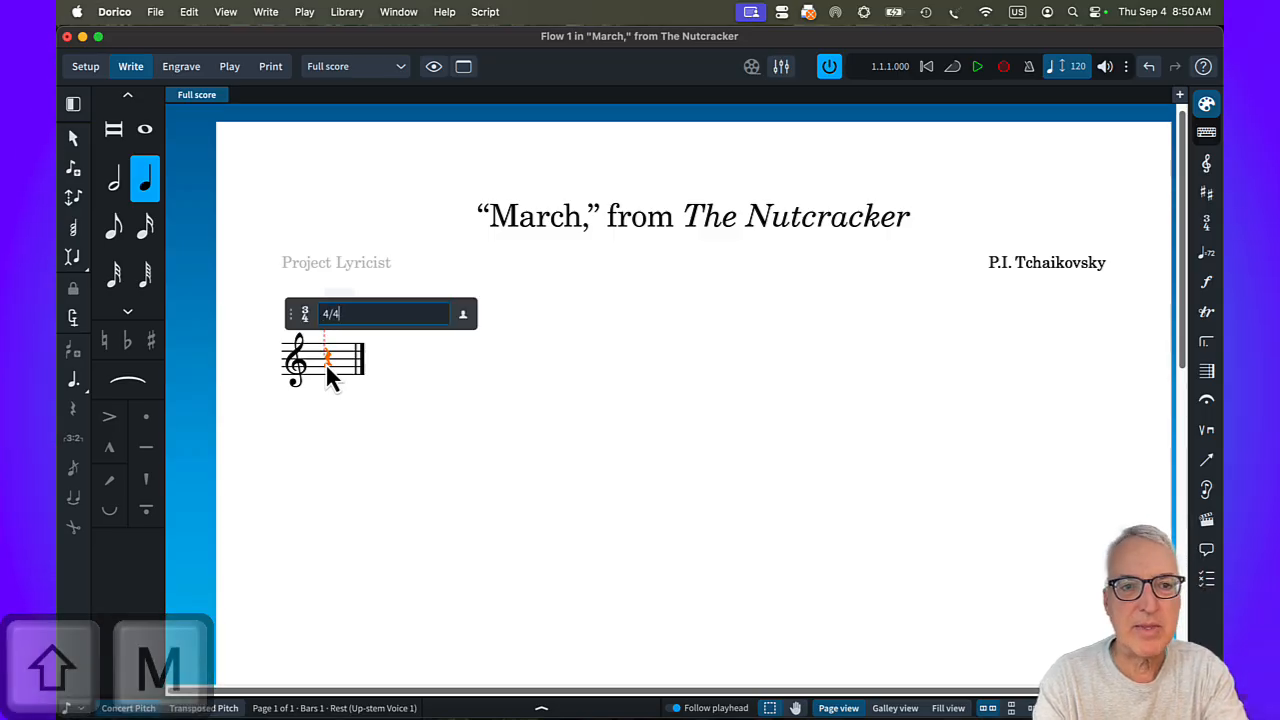
key("Return")
Add an F major key signature at the start of bar 1.
key("shift+k")
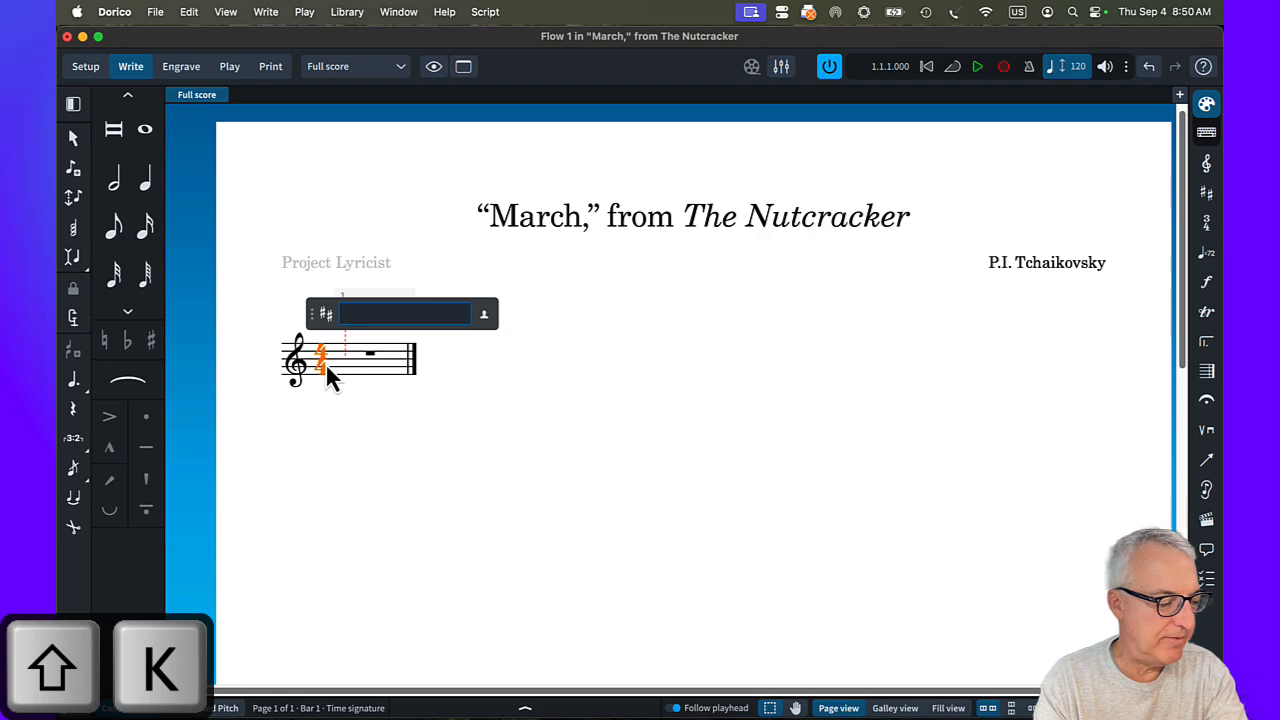
type("F")
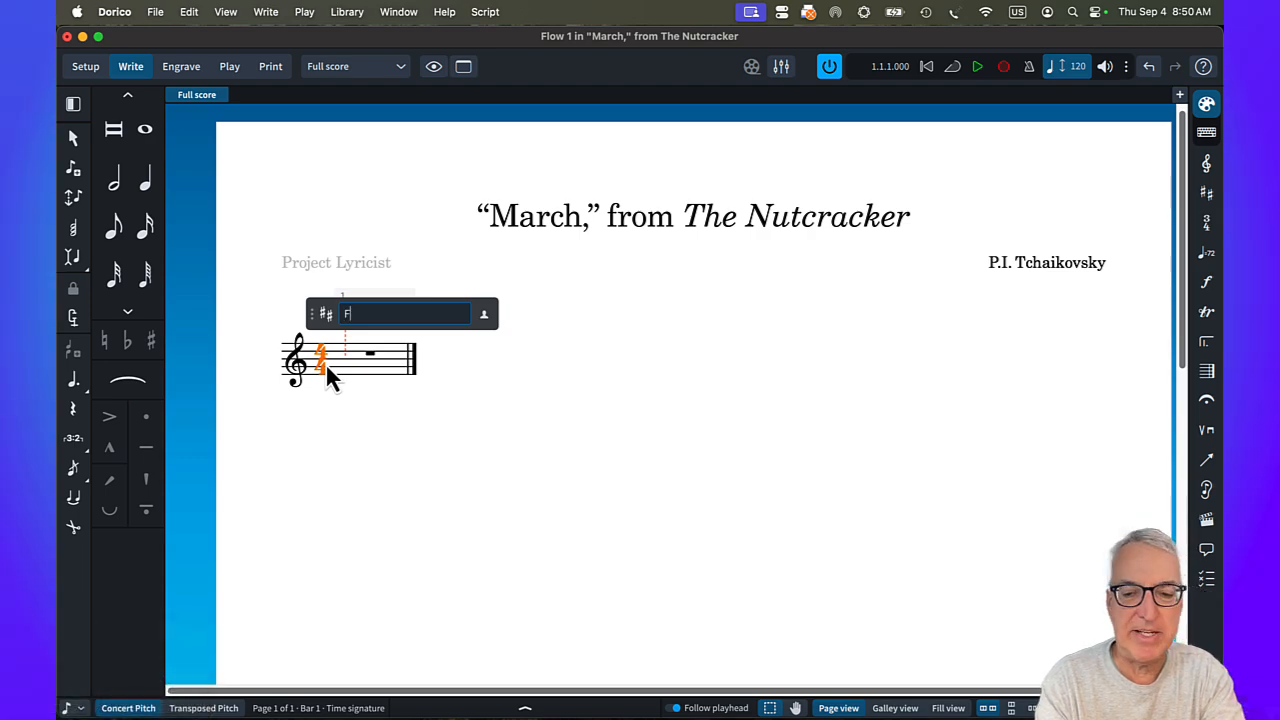
key("Return")
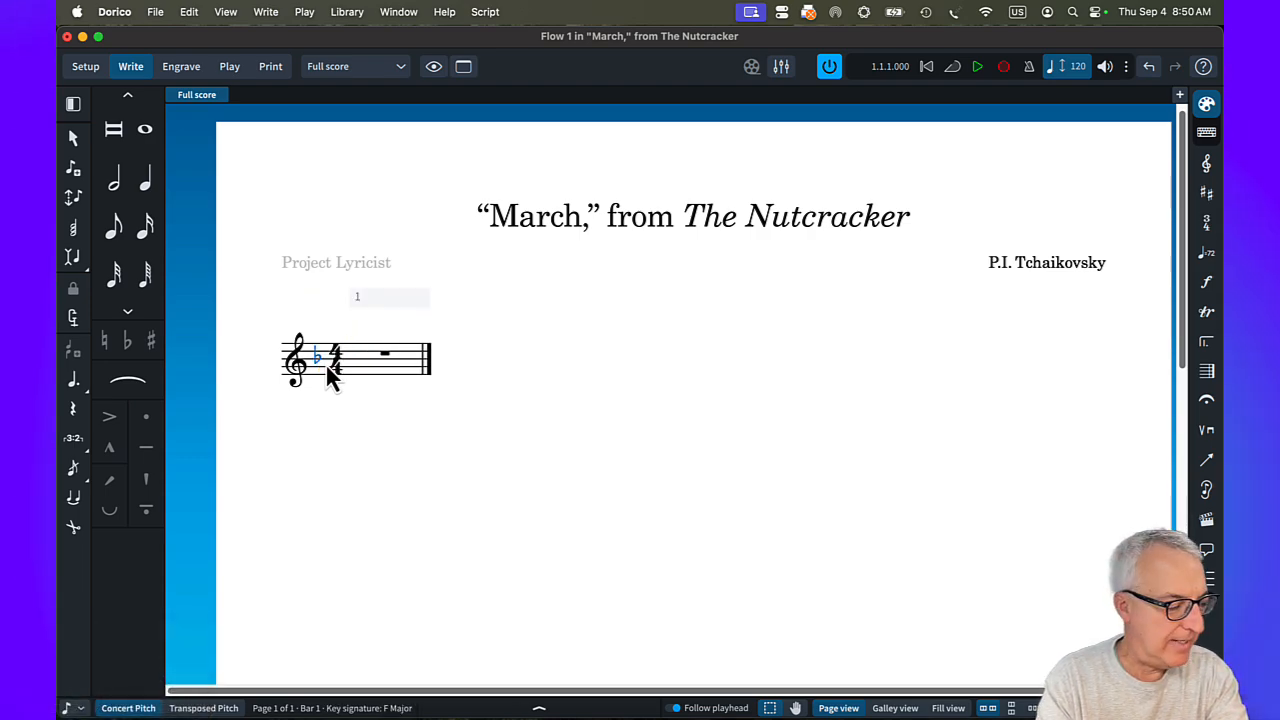
Add the tempo mark "Allegro non troppo" with quarter note = 104 at the start of bar 1.
key("shift+t")
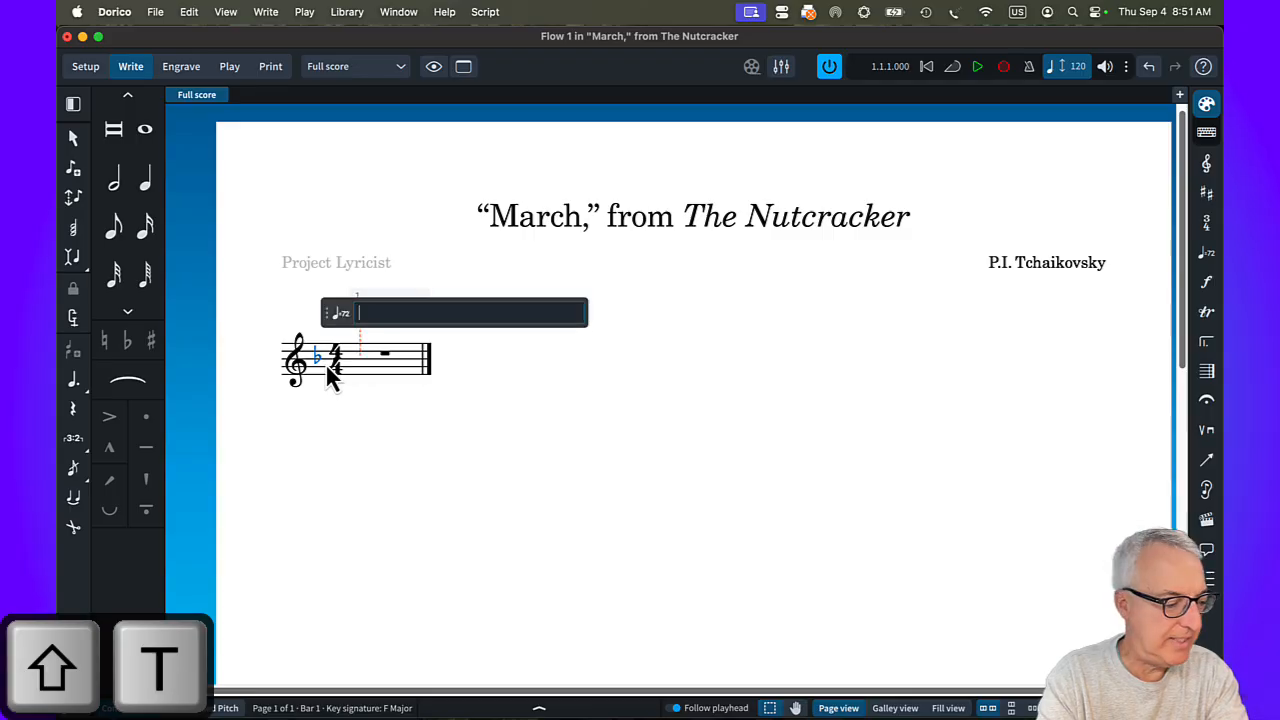
type("Alle")
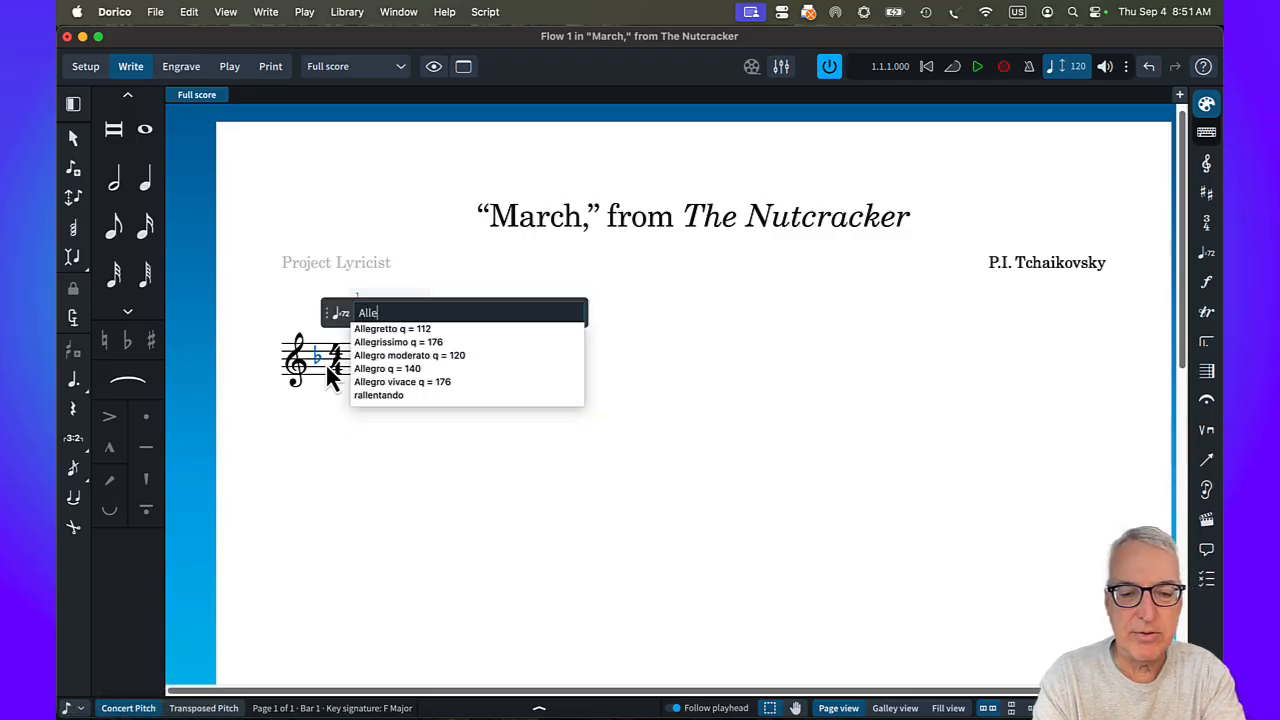
type("gro ")
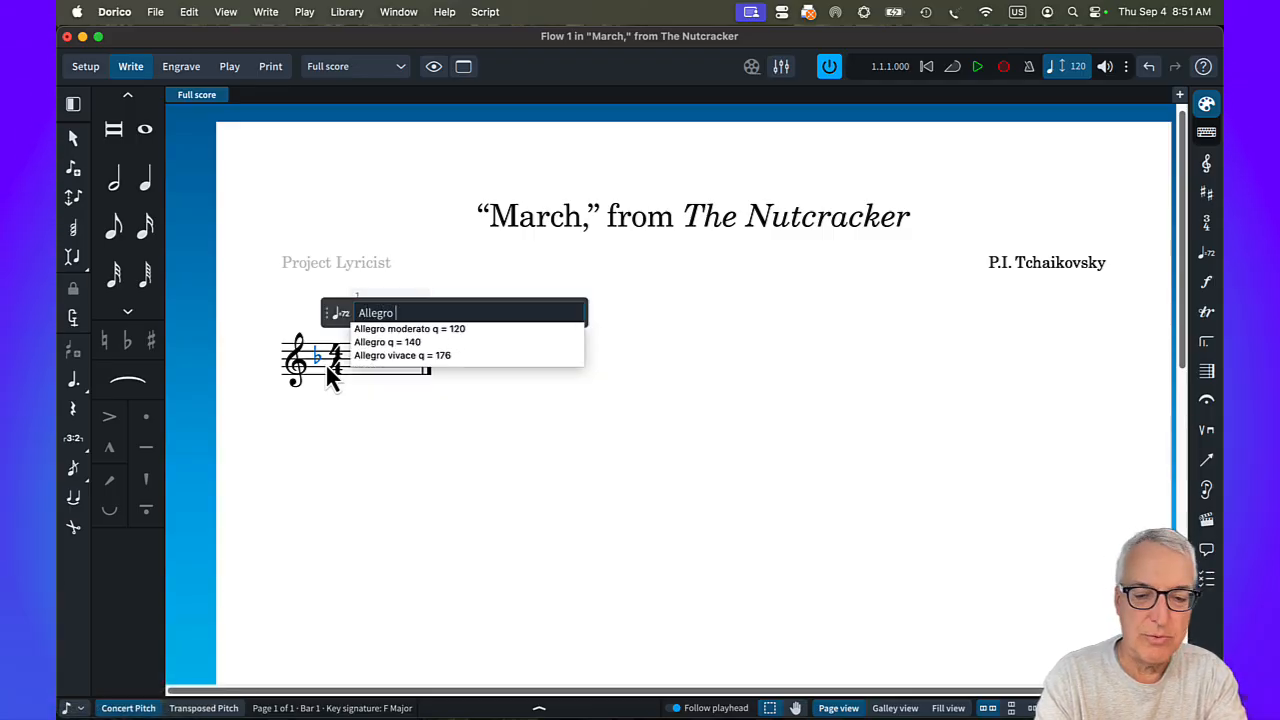
type("non troppo")
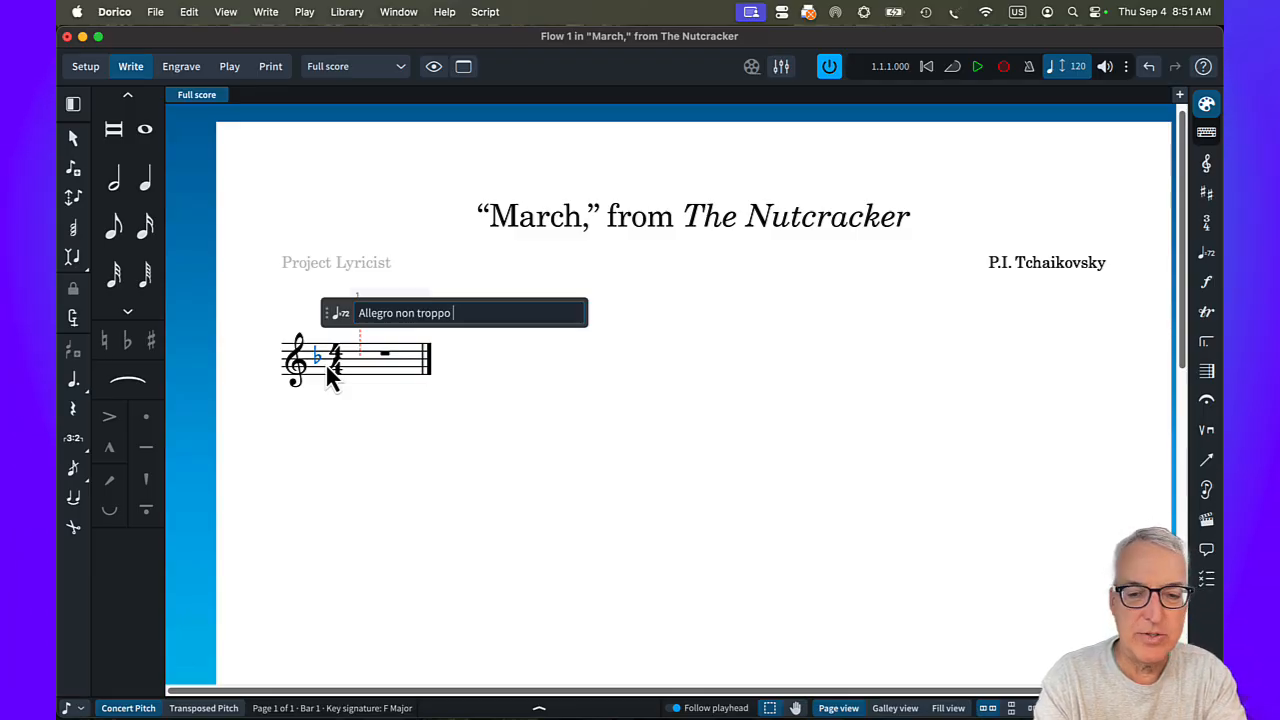
type(" q=")
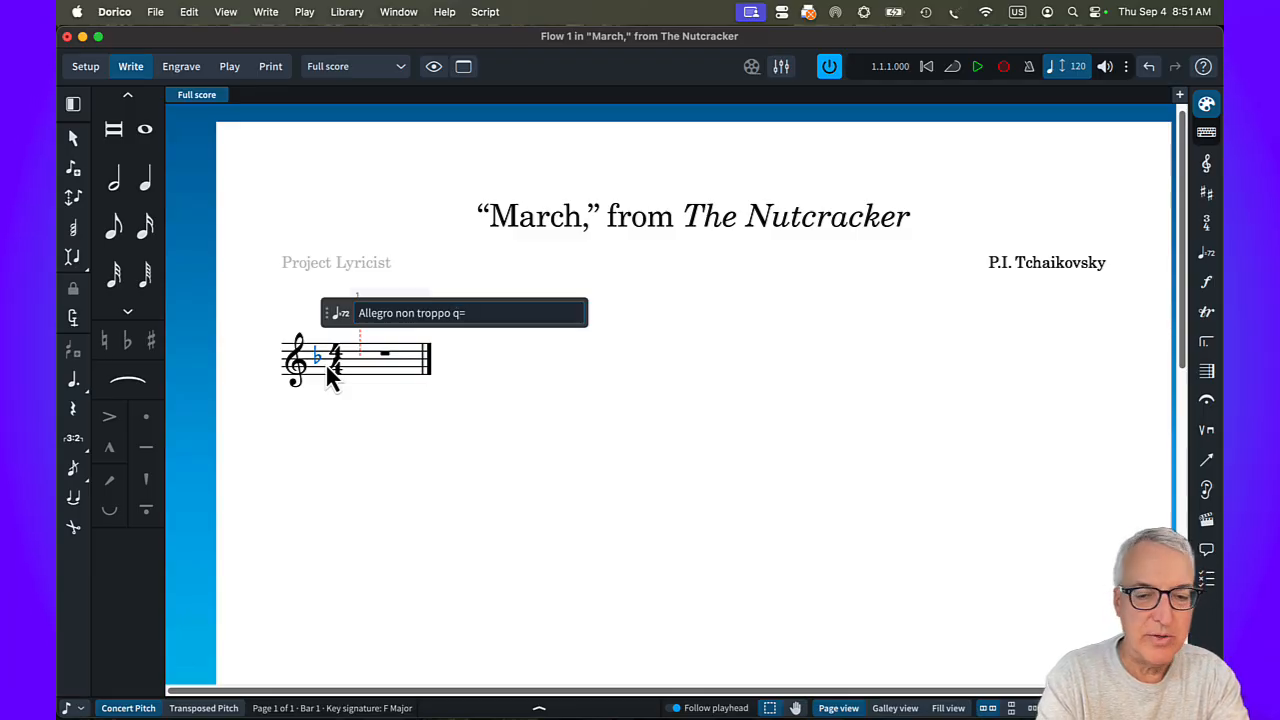
type("104")
key("Return")
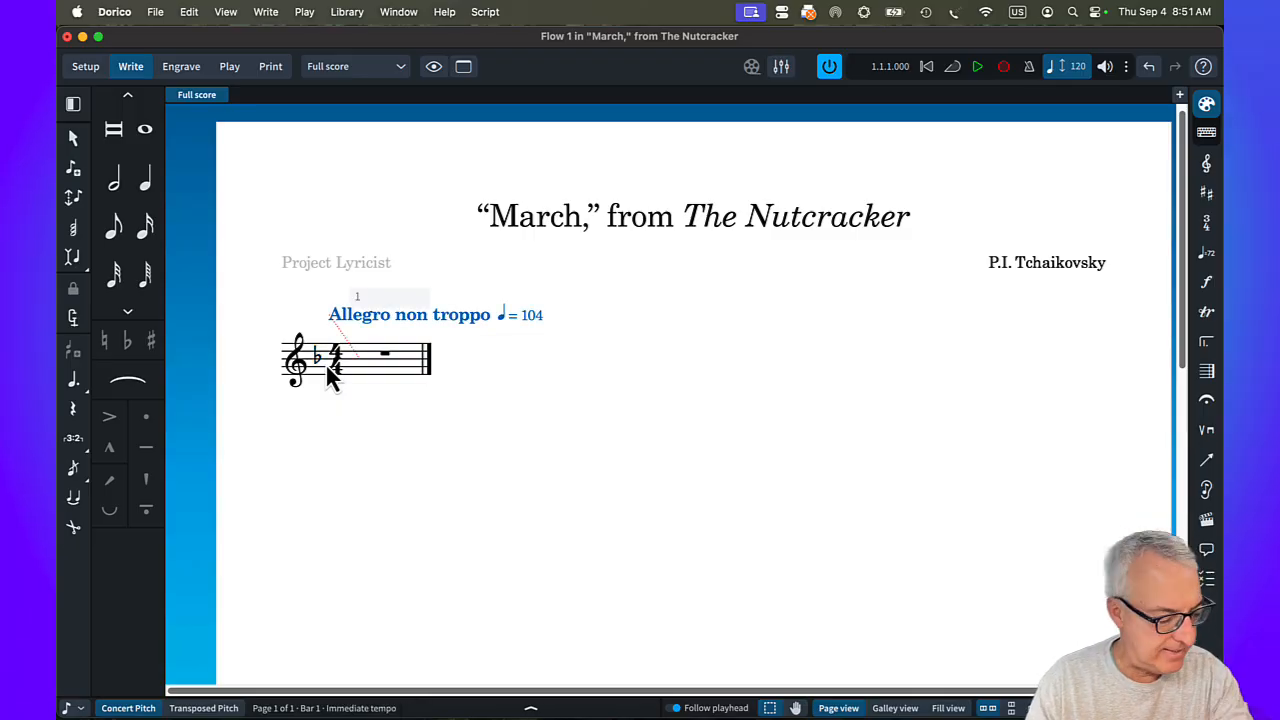
Add 15 more bars to the flow.
key("shift+b")
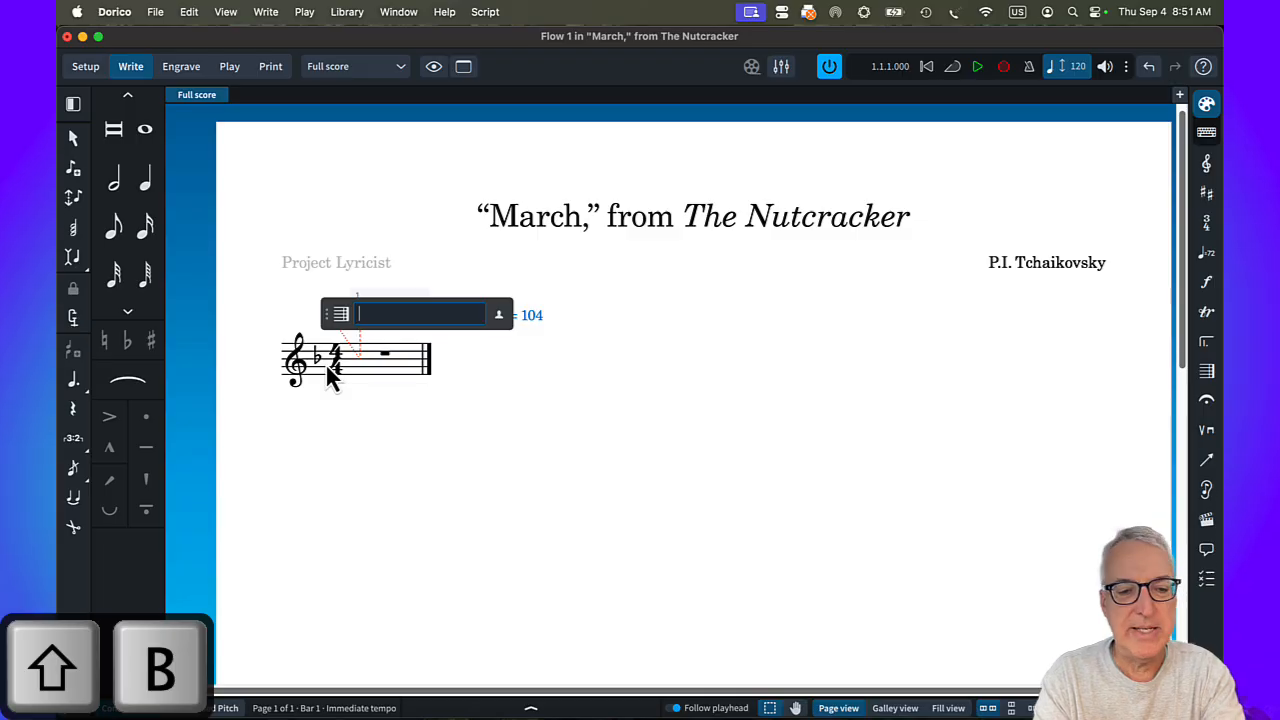
type("15")
key("Return")
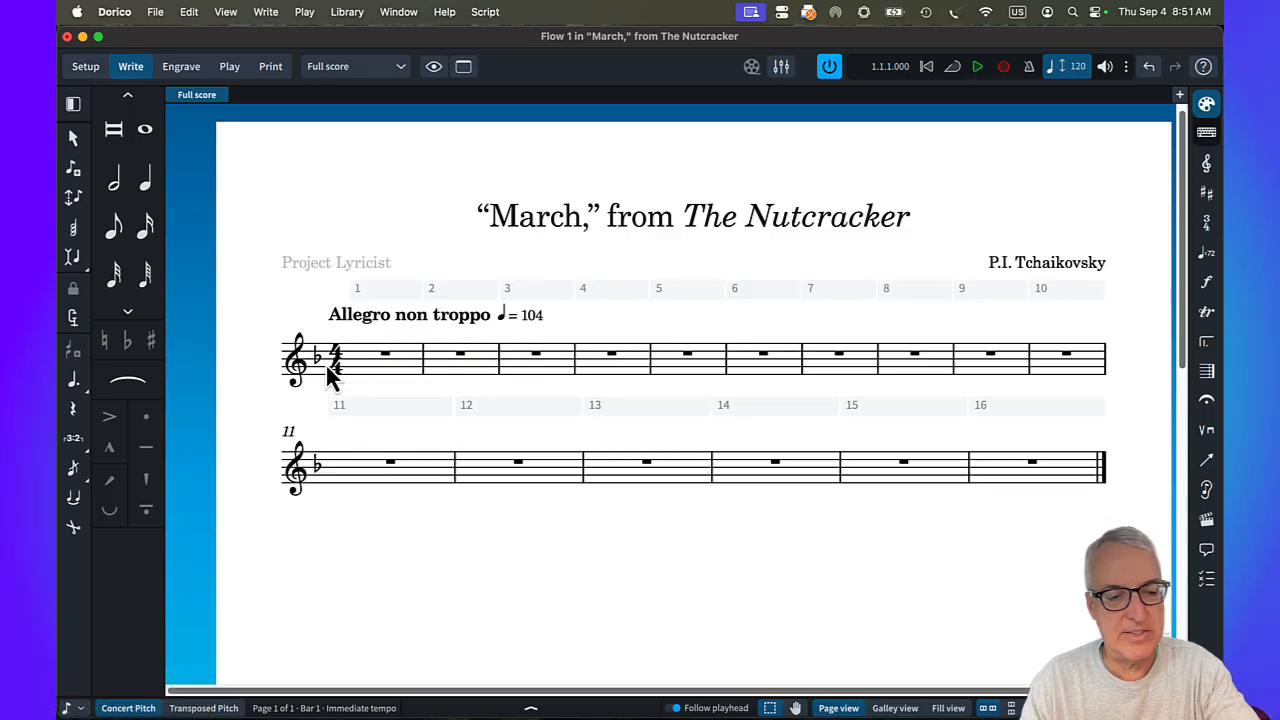
Save the project to the Desktop under the suggested file name "-March,- from -The Nutcracker-".
key("super+s")
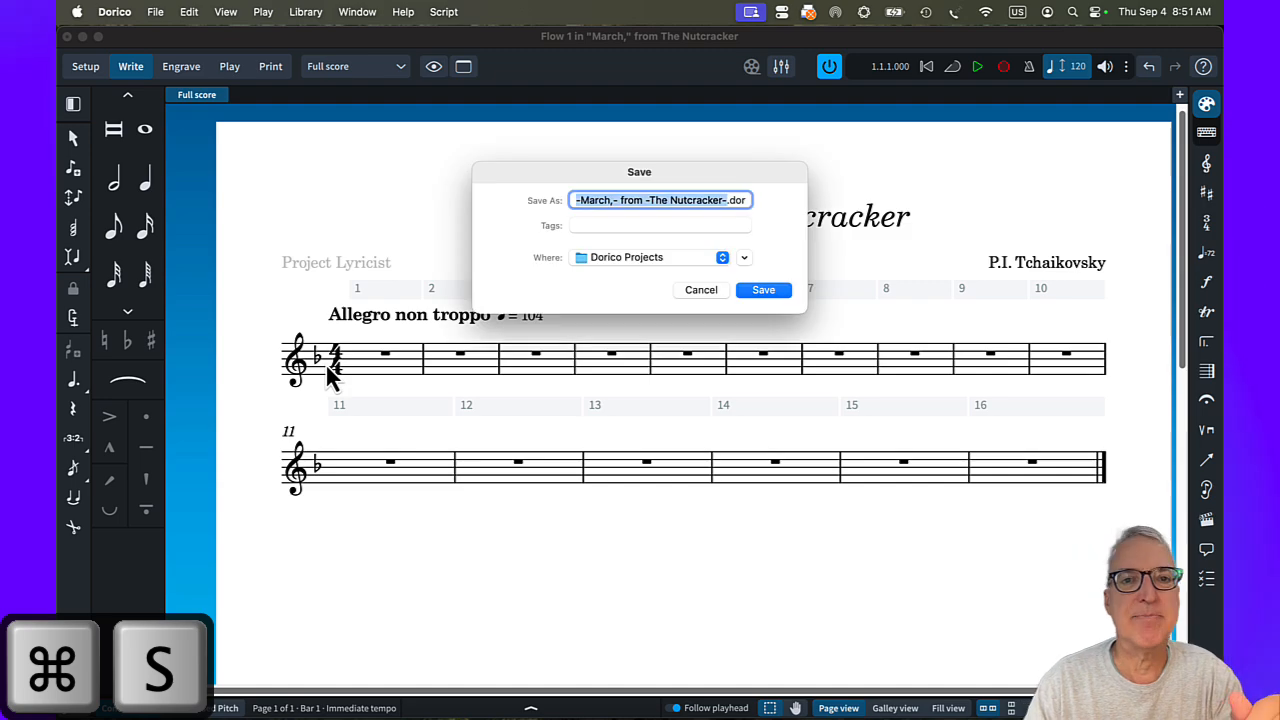
left_click(650, 257)
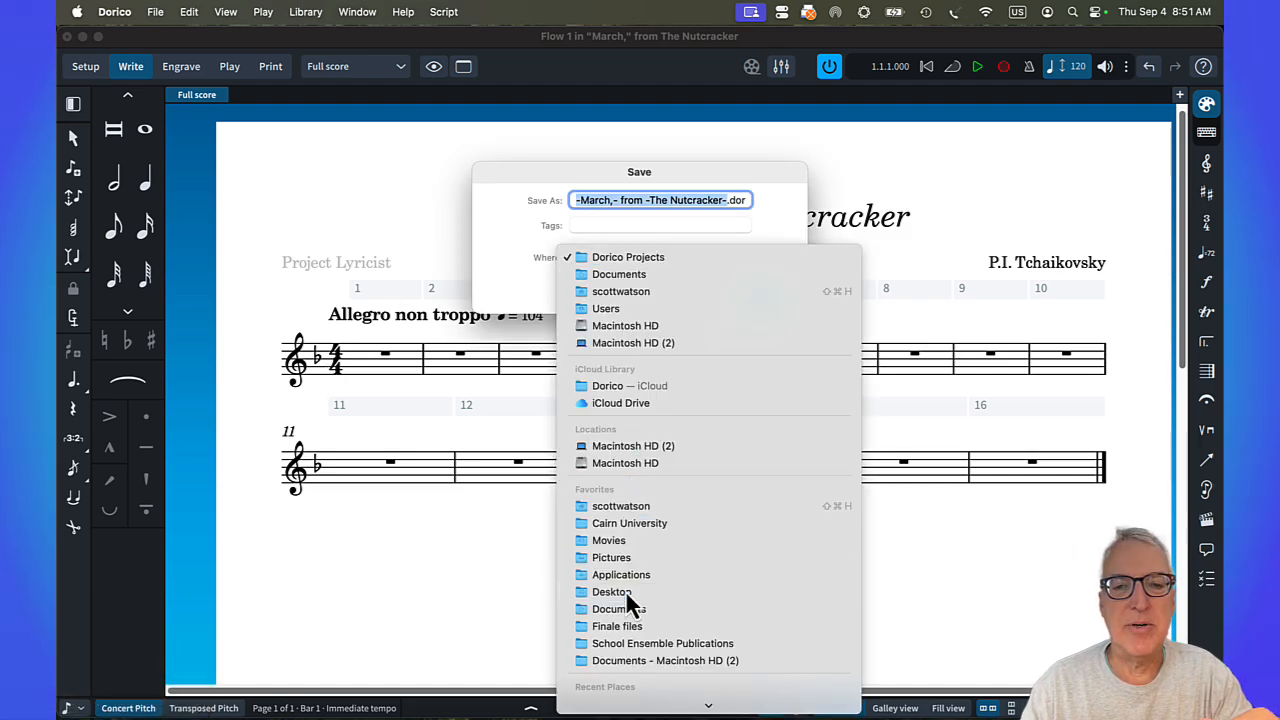
left_click(627, 590)
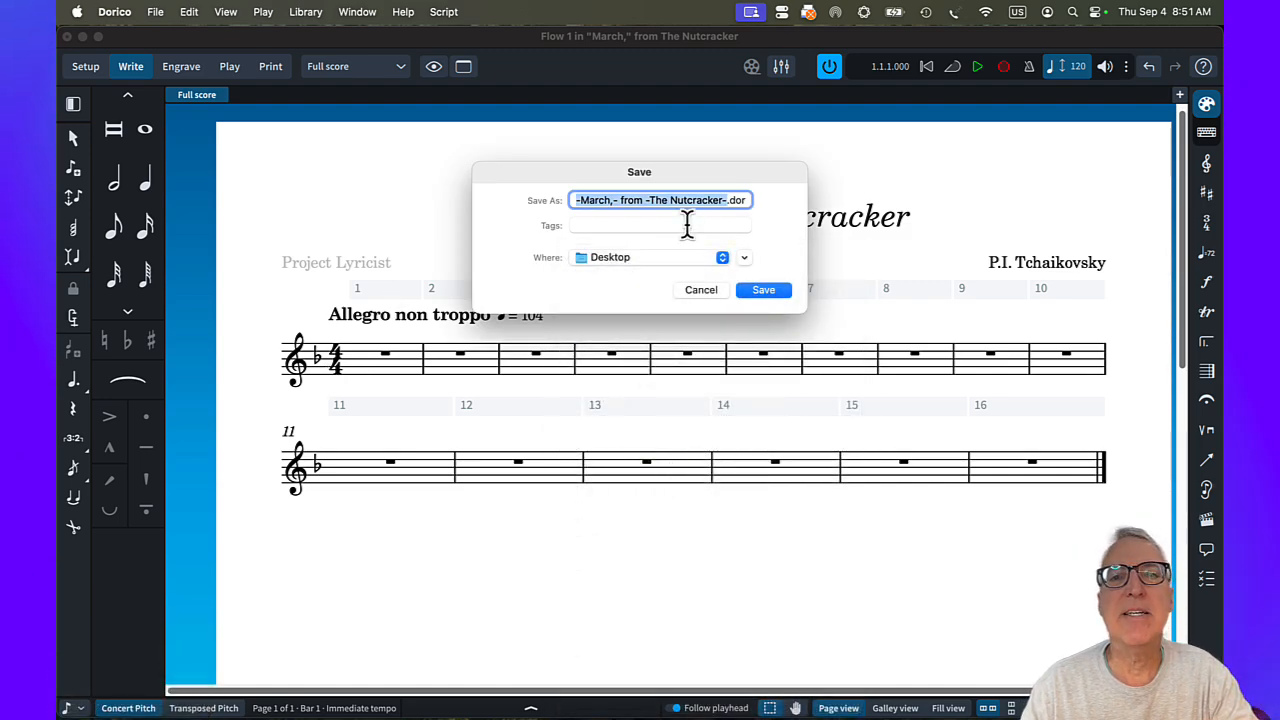
left_click(757, 293)
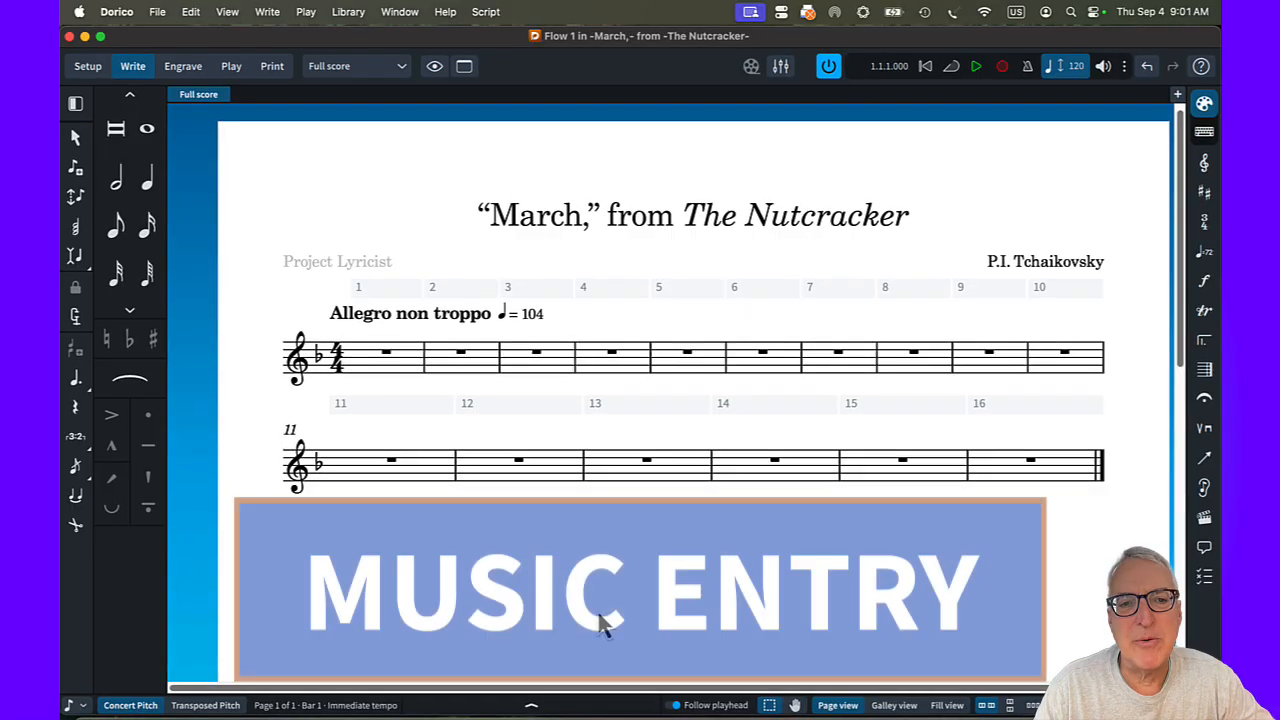
Start note input in bar 1 with pitch before duration enabled and enter a quarter note C5 on the first beat.
left_click(390, 366)
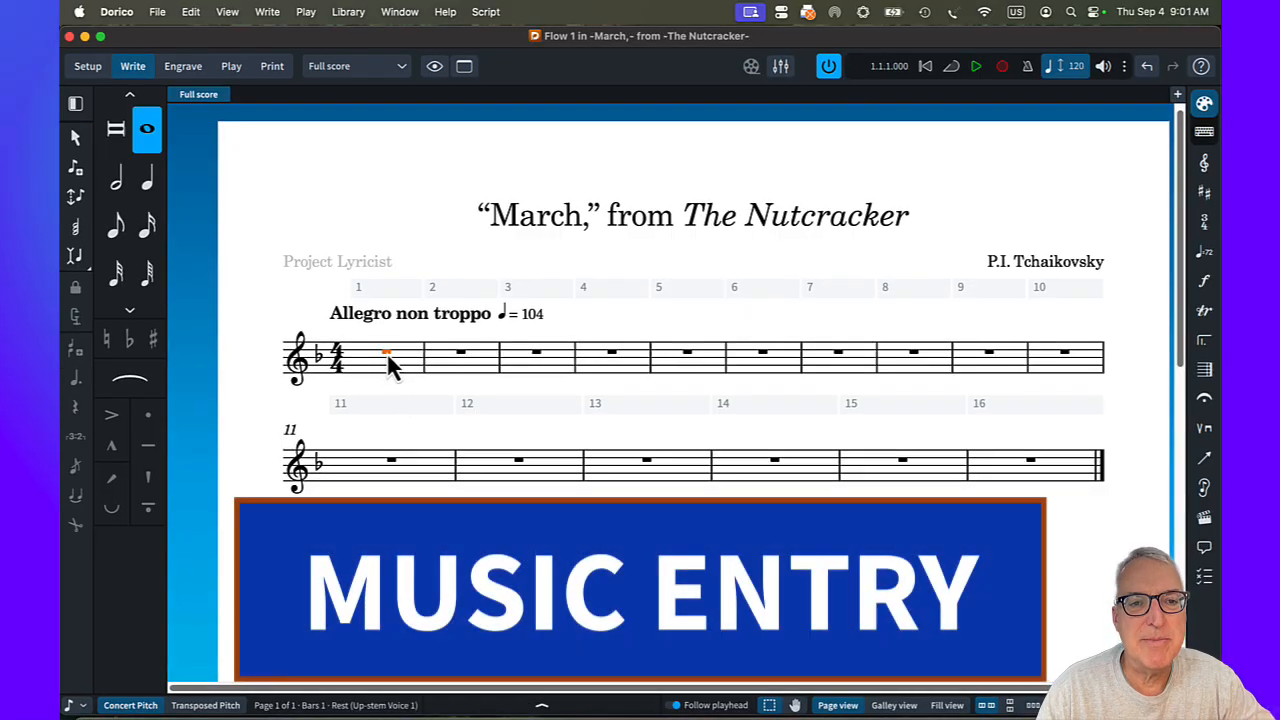
key("Return")
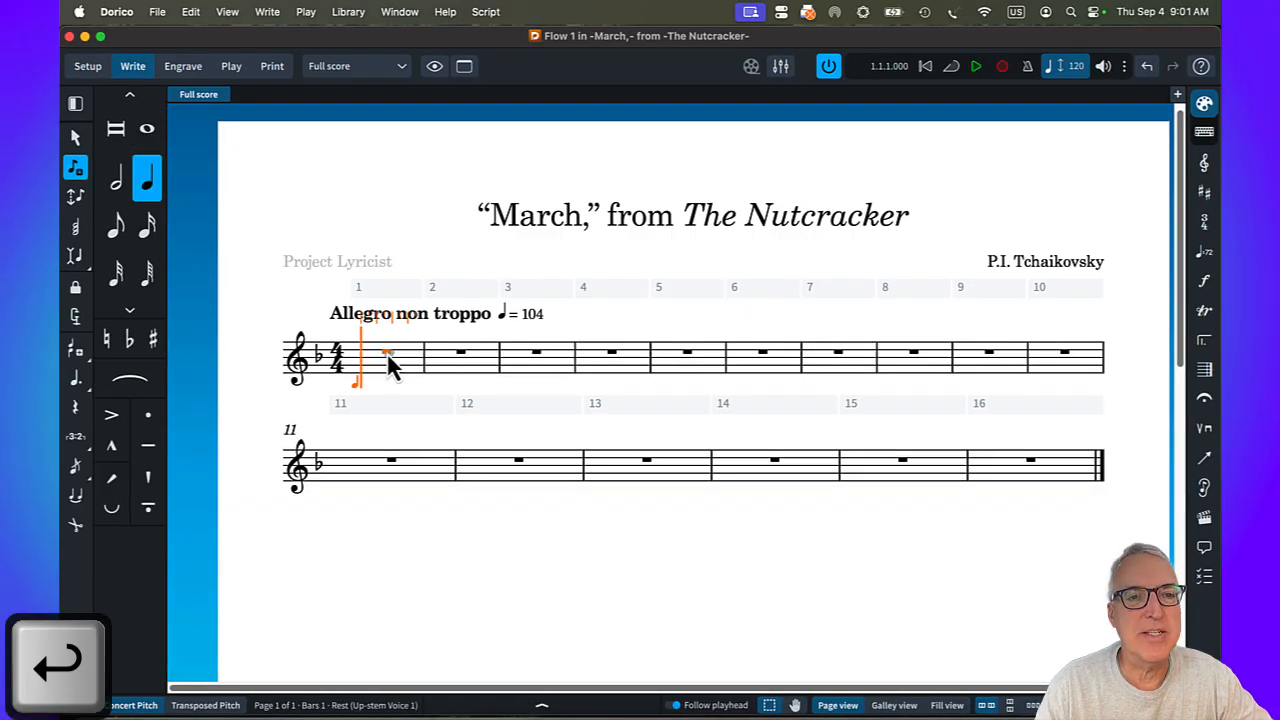
key("k")
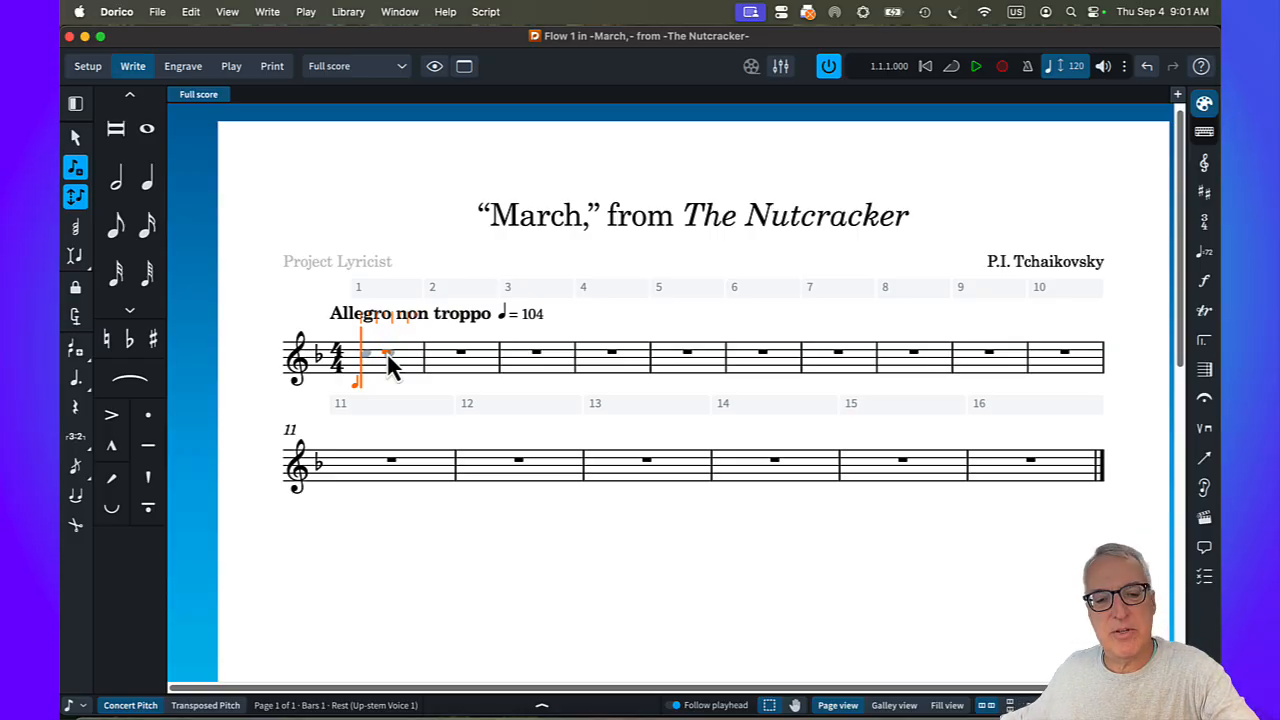
left_click(389, 356)
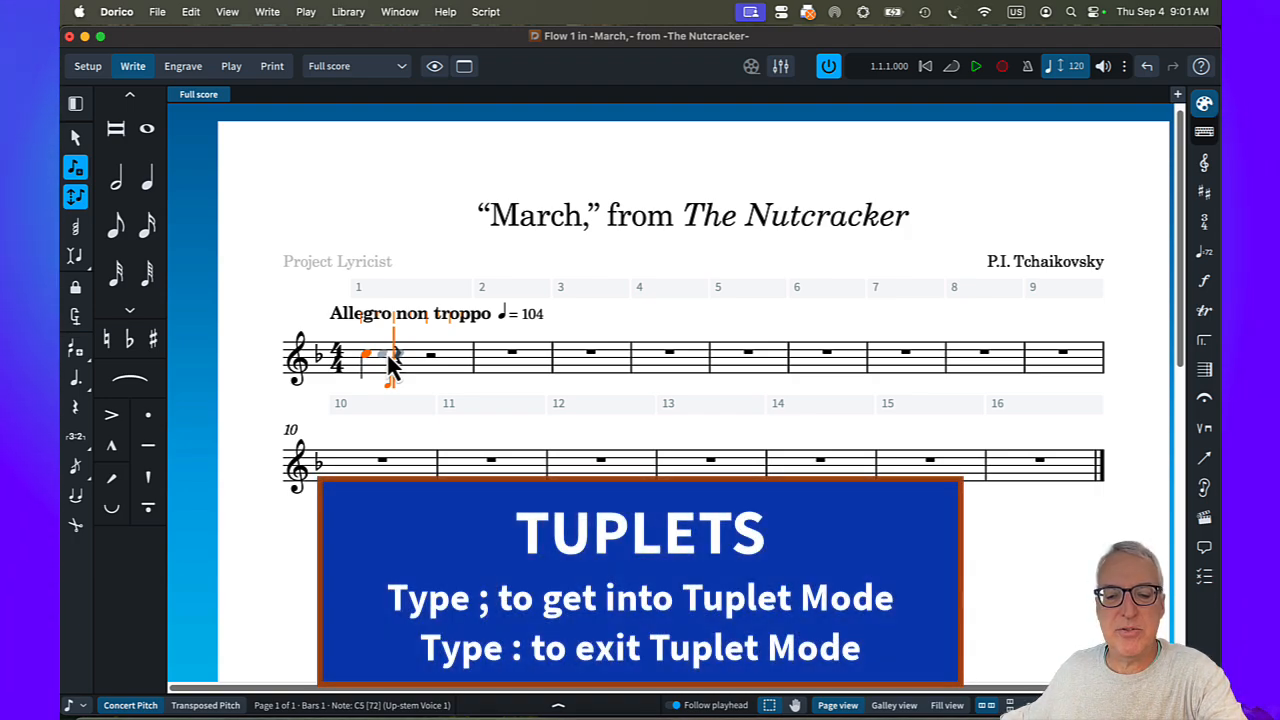
Enter an eighth-note triplet of three C5s on beat 2 of bar 1, followed by two quarter-note D5s.
key("semicolon")
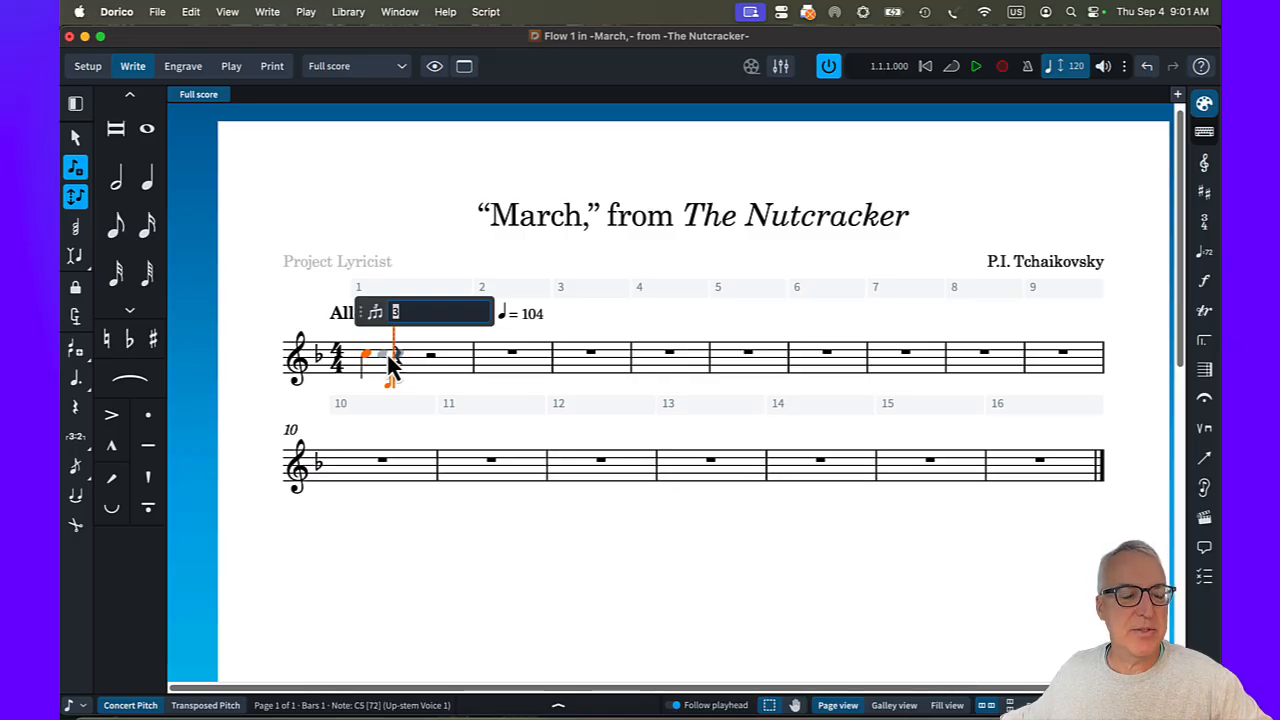
key("Return")
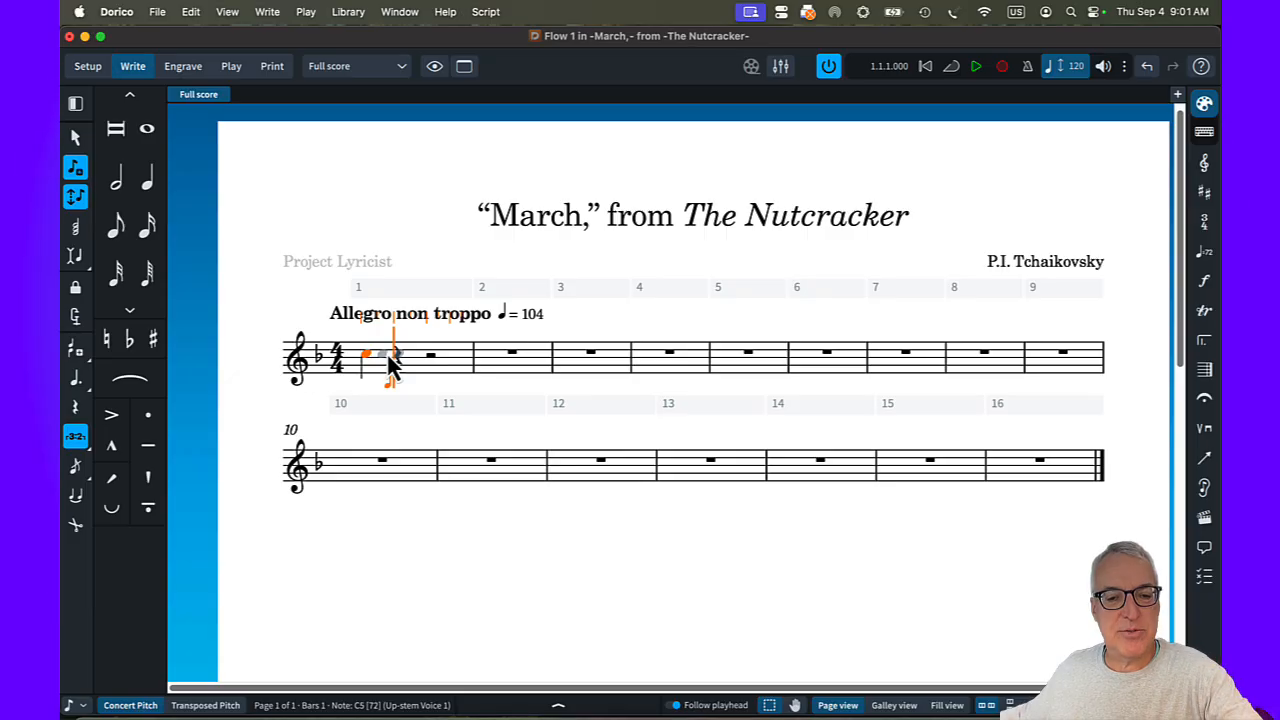
key("c")
key("c")
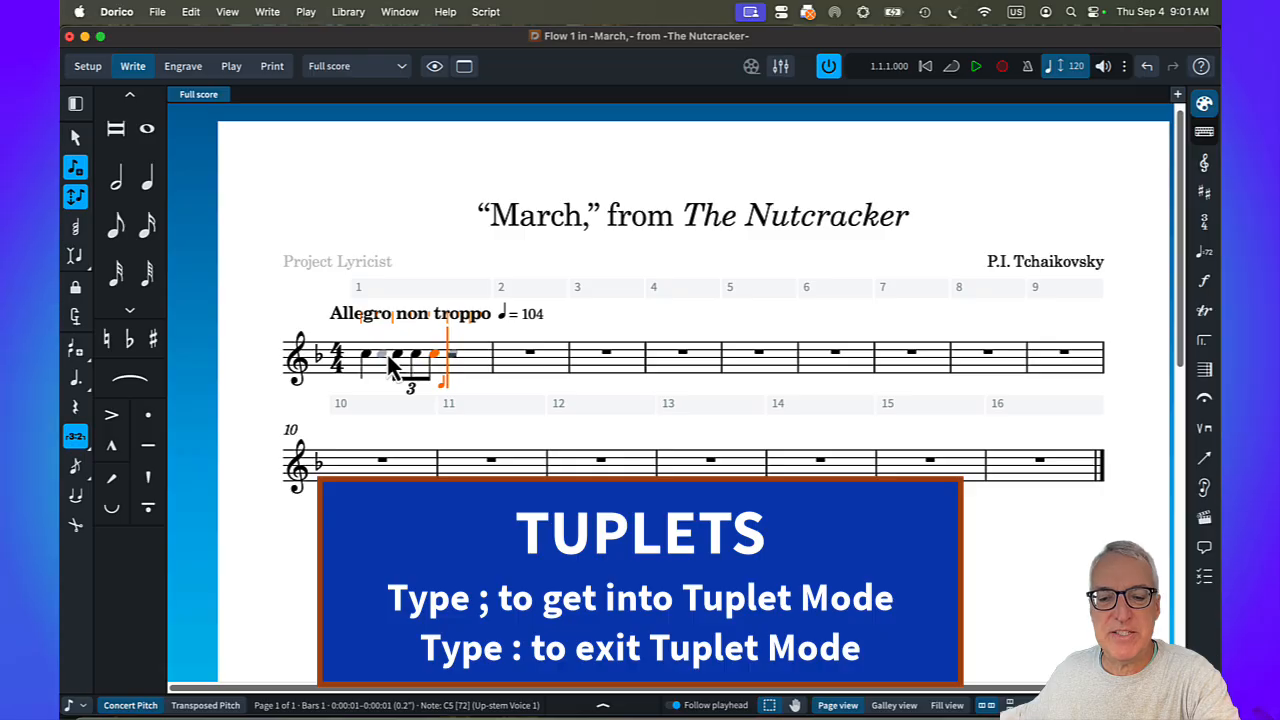
key("shift+semicolon")
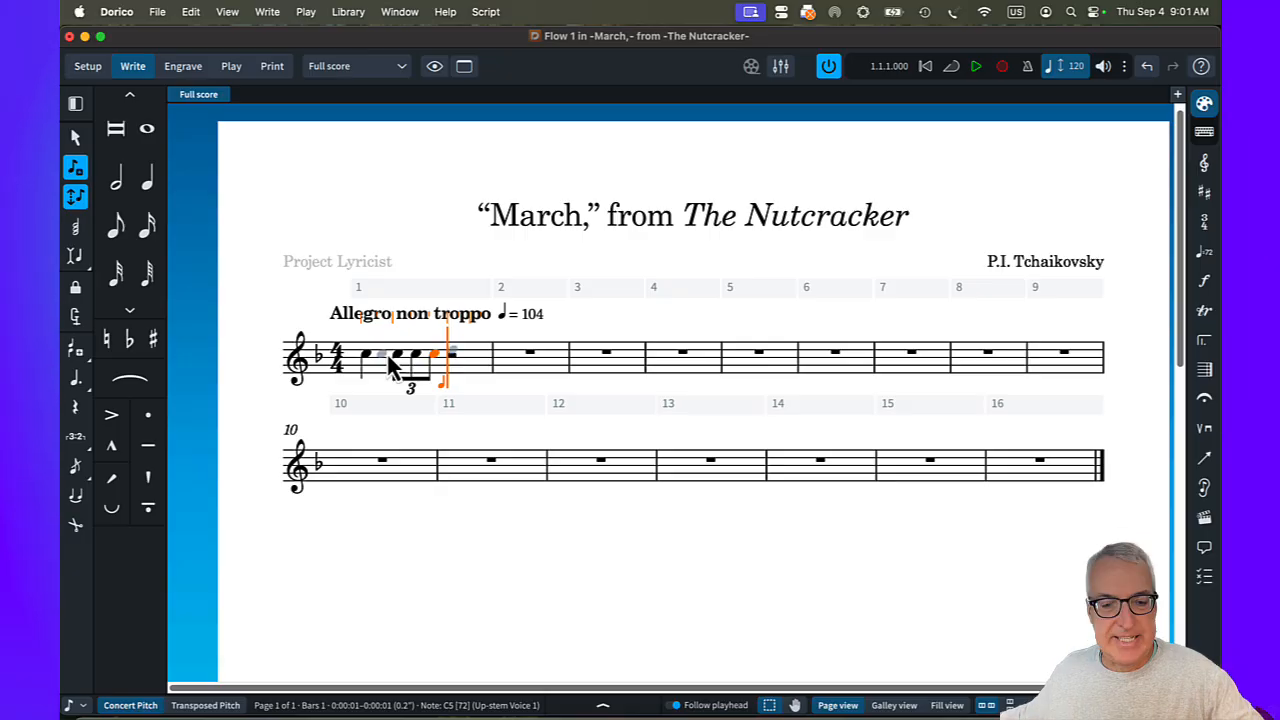
key("d")
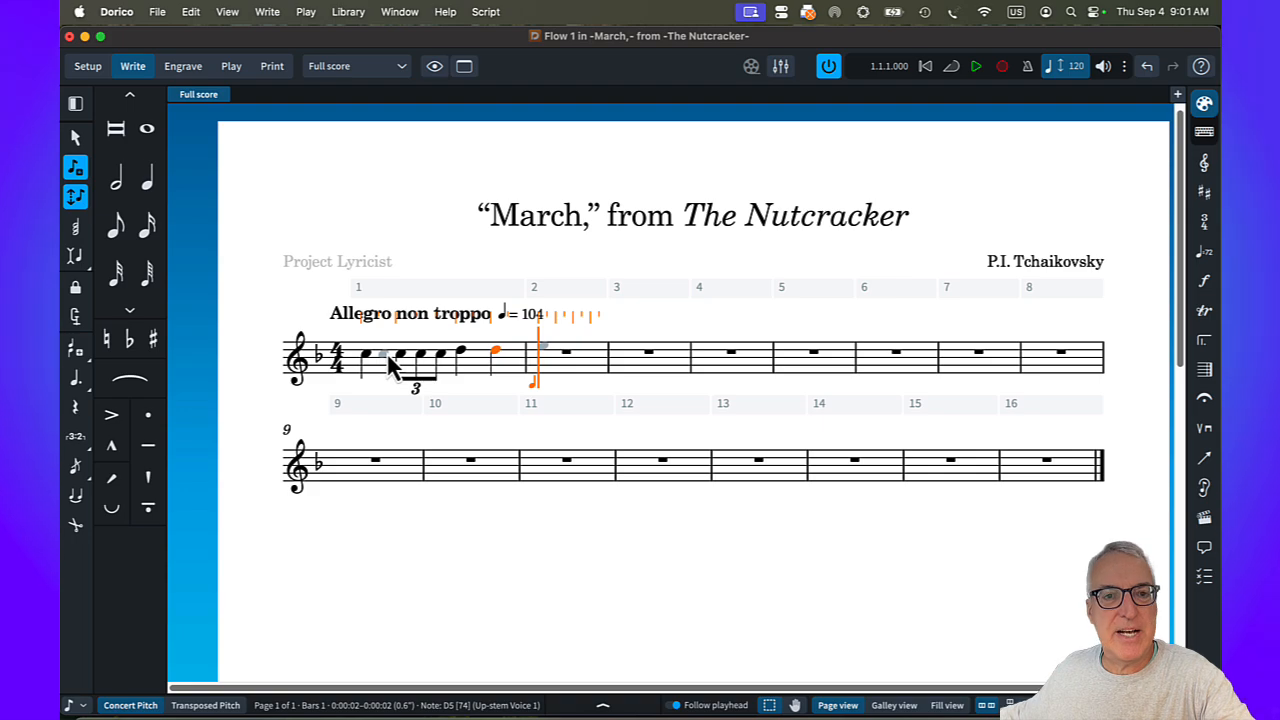
Fill bar 2 with an eighth-note E5, an eighth rest, an eighth-note C5, an eighth rest and a half-note D5.
key("5")
key("e")
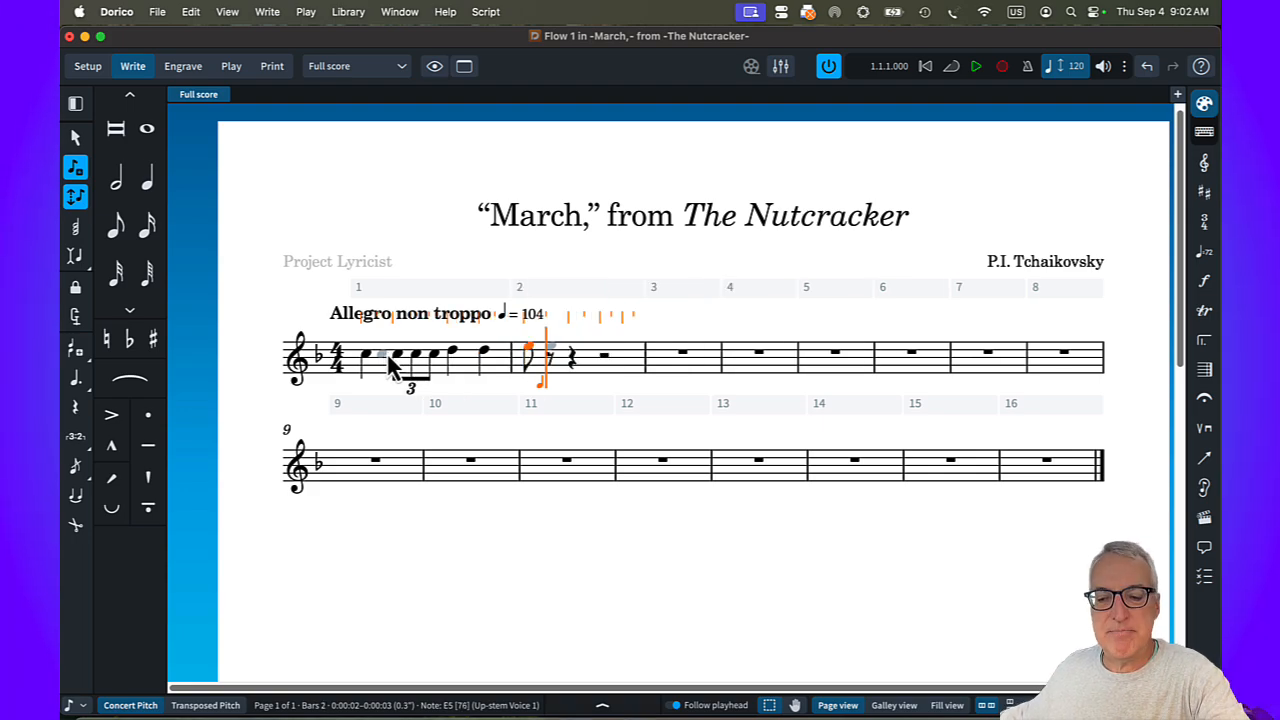
key("space")
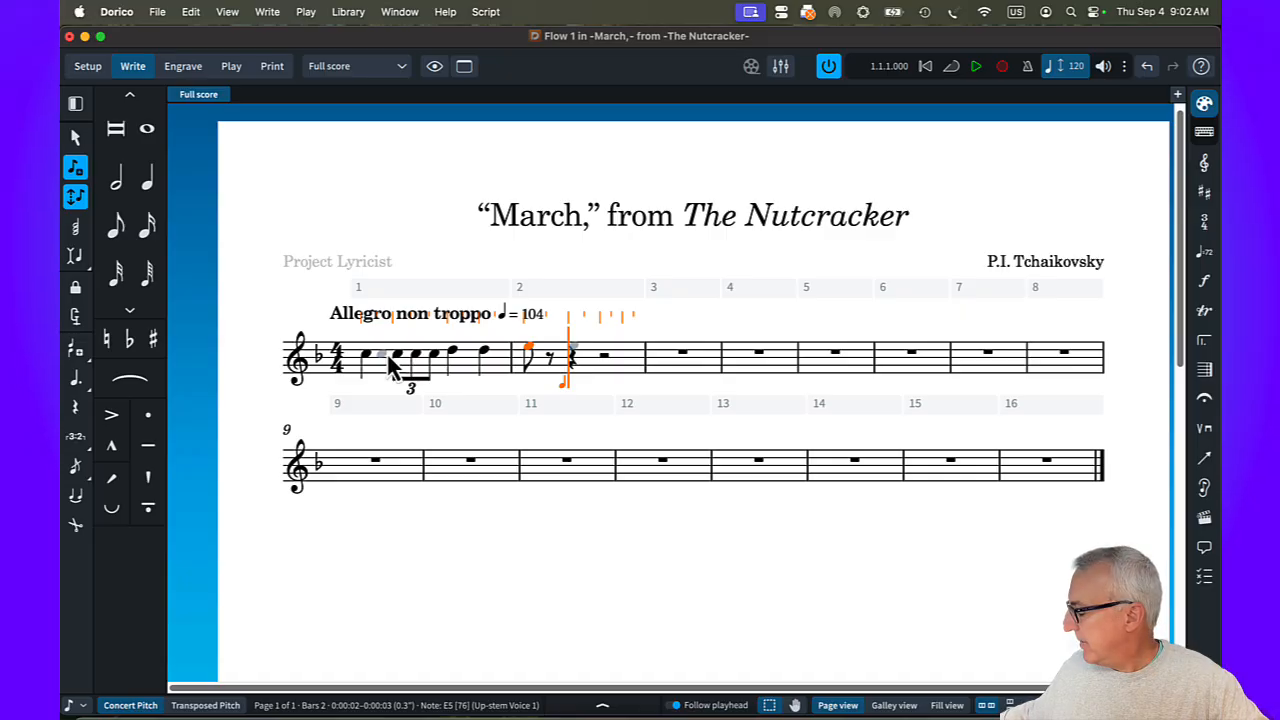
key("c")
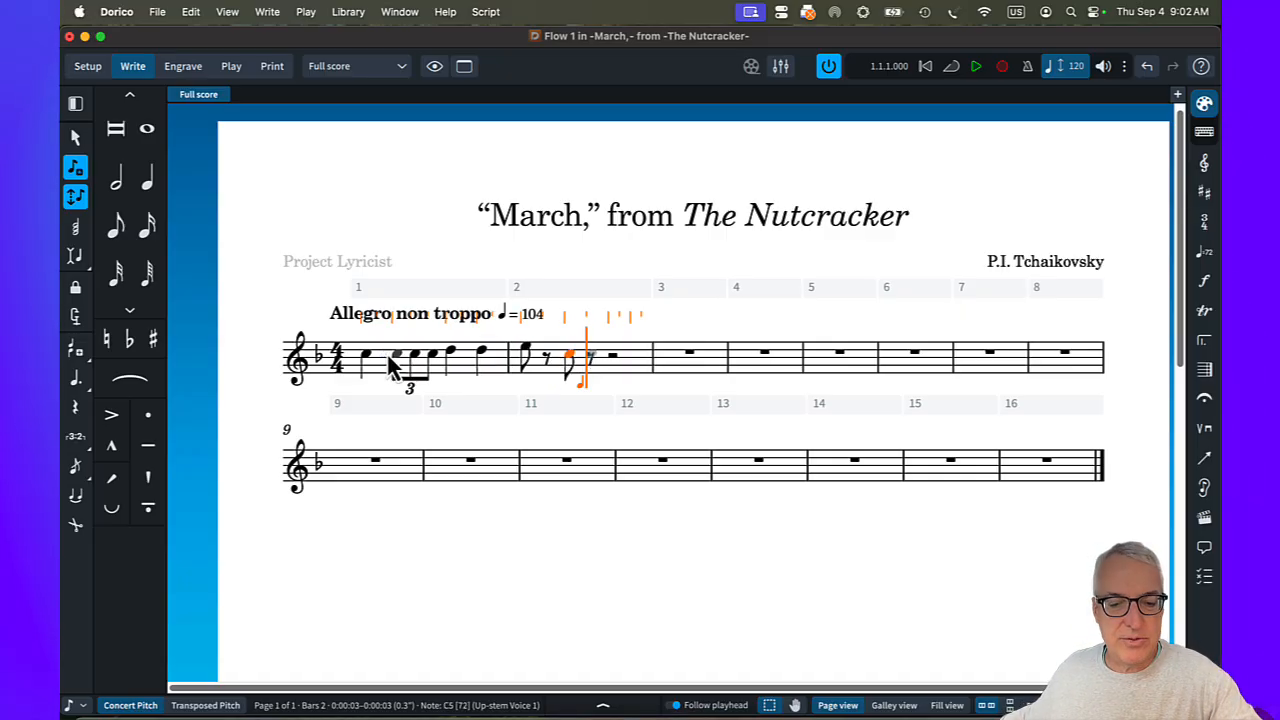
key("space")
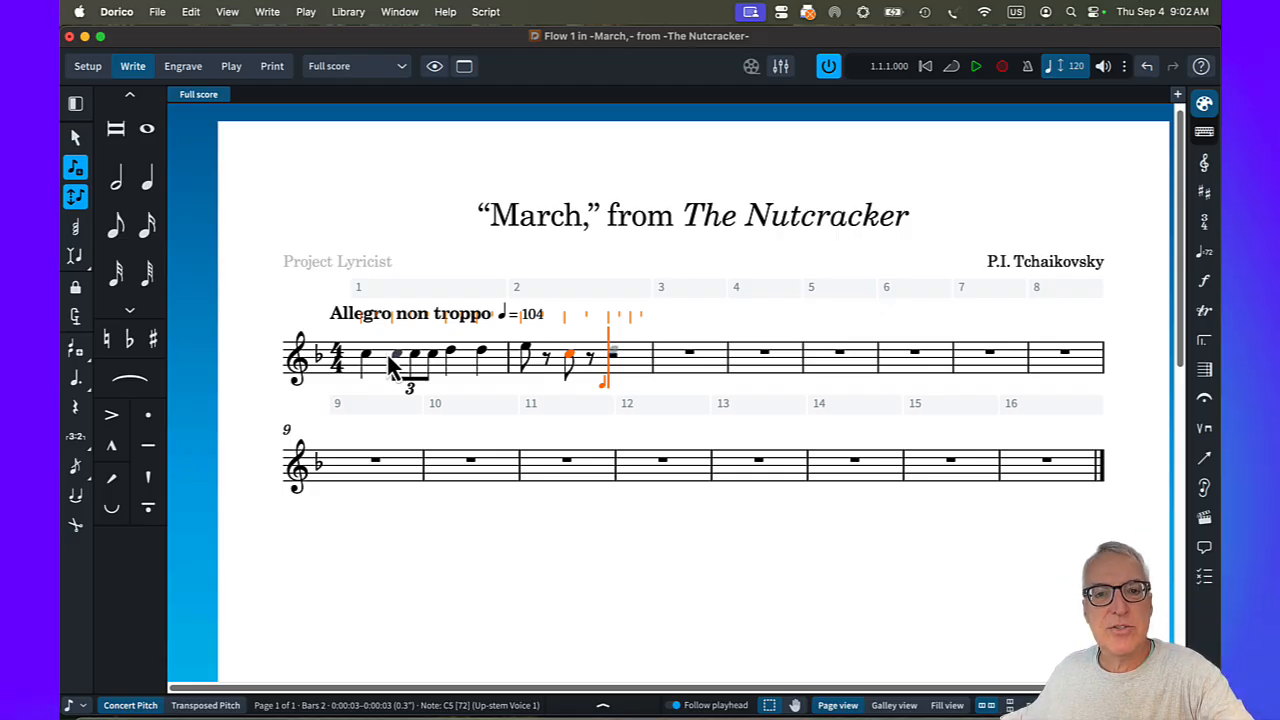
key("d")
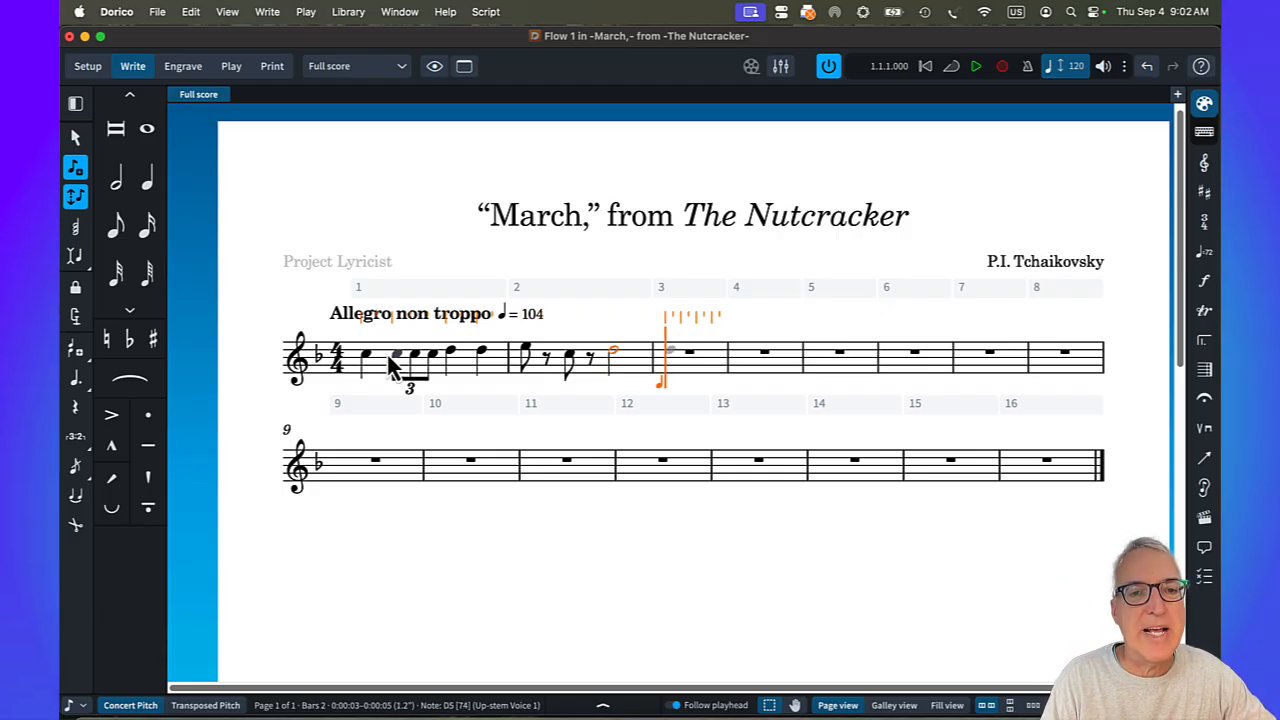
Beam the eighth notes E5 and C5 in bar 2 together across the rest between them.
left_click(569, 358)
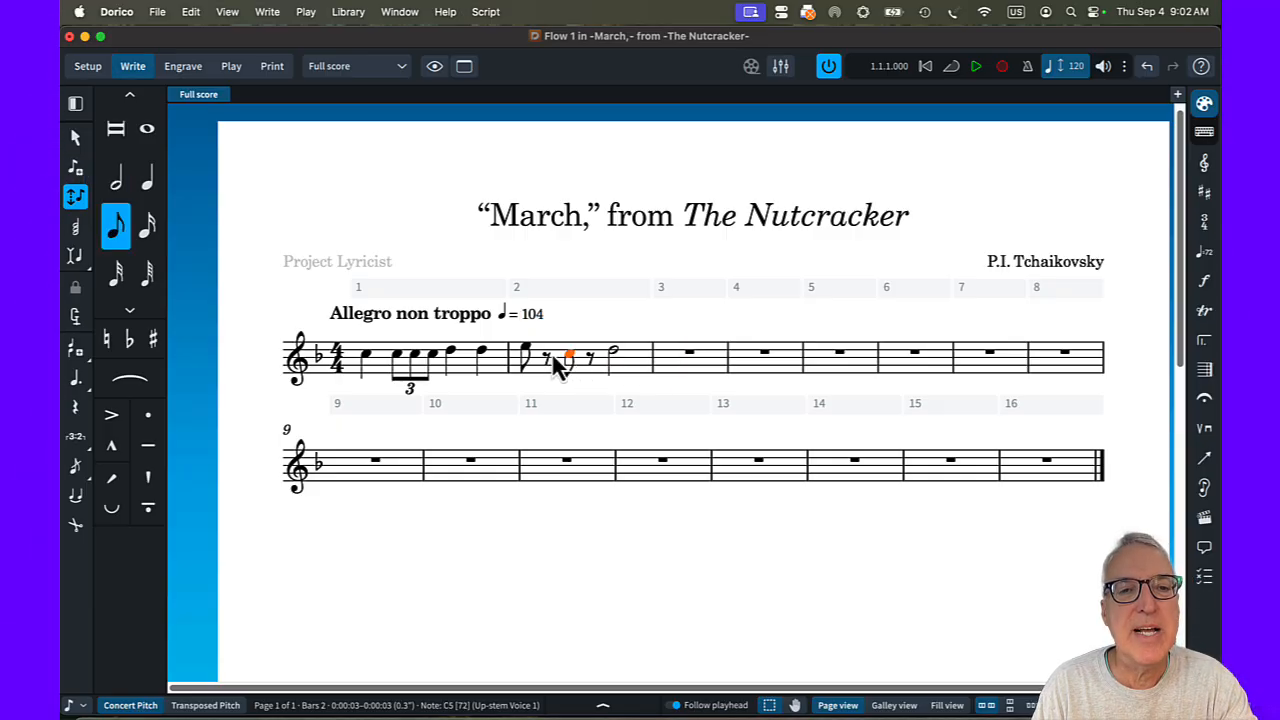
left_click(526, 356, "shift")
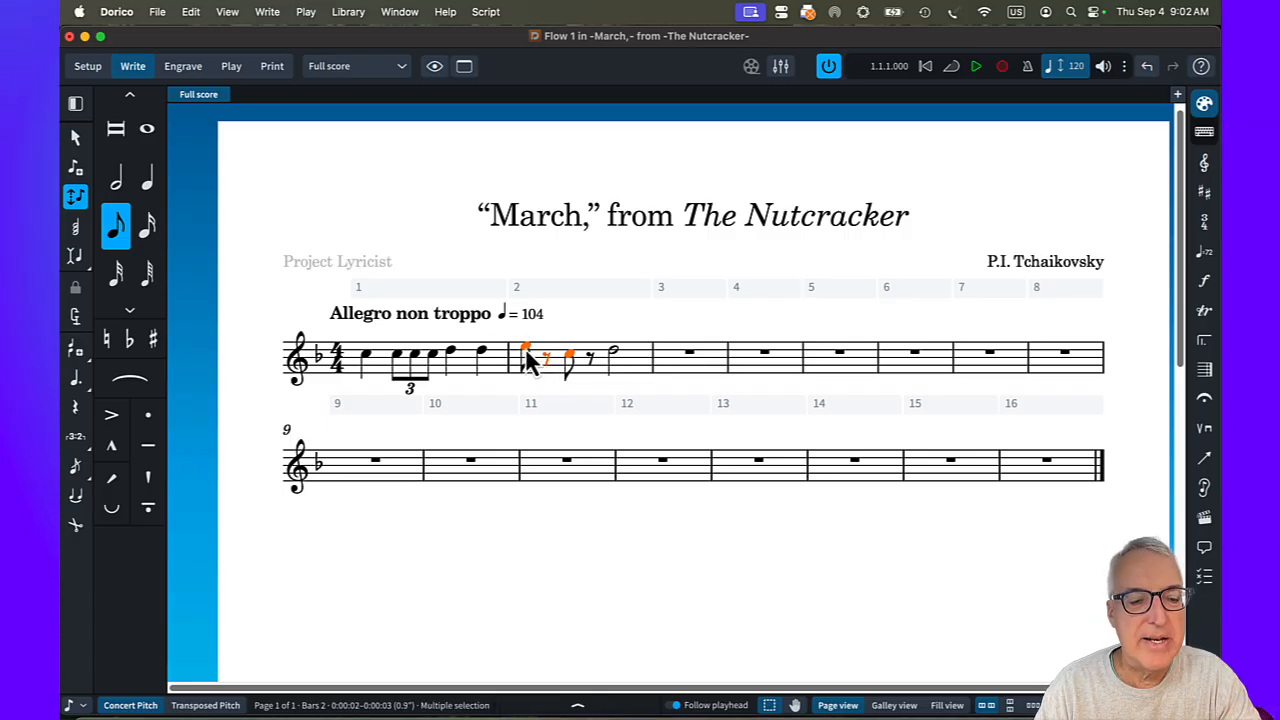
right_click(526, 351)
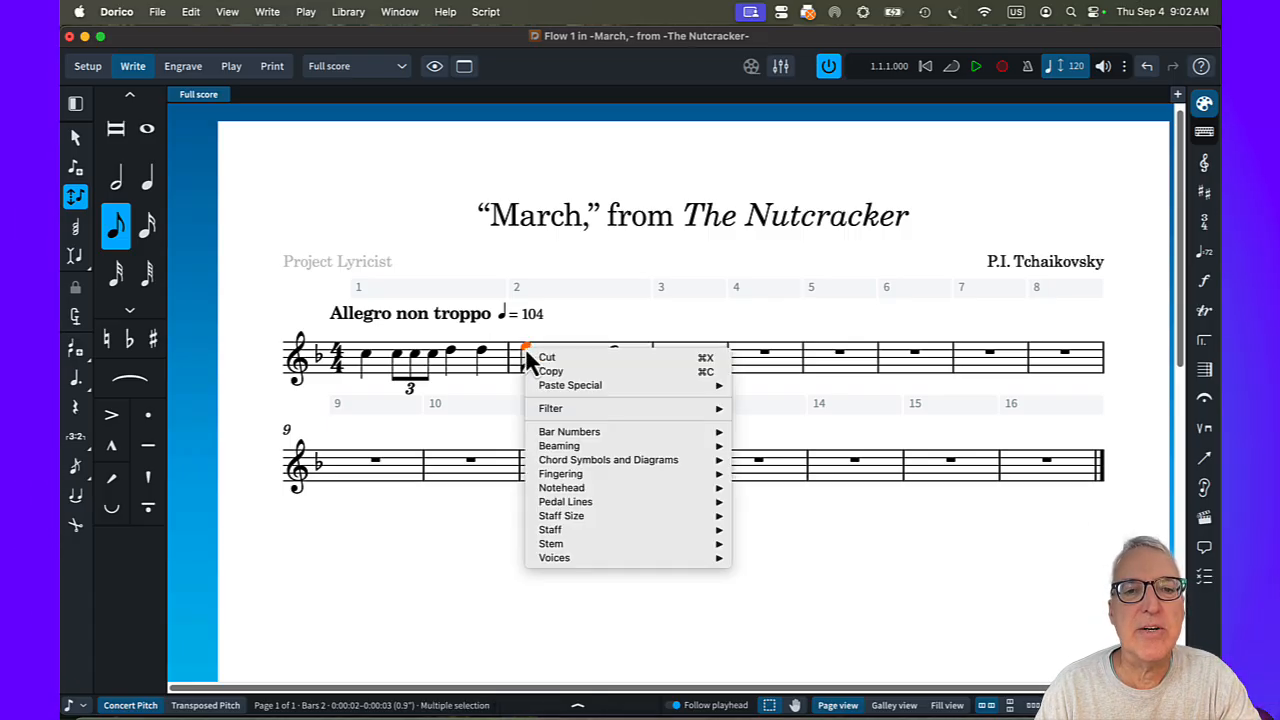
mouse_move(565, 445)
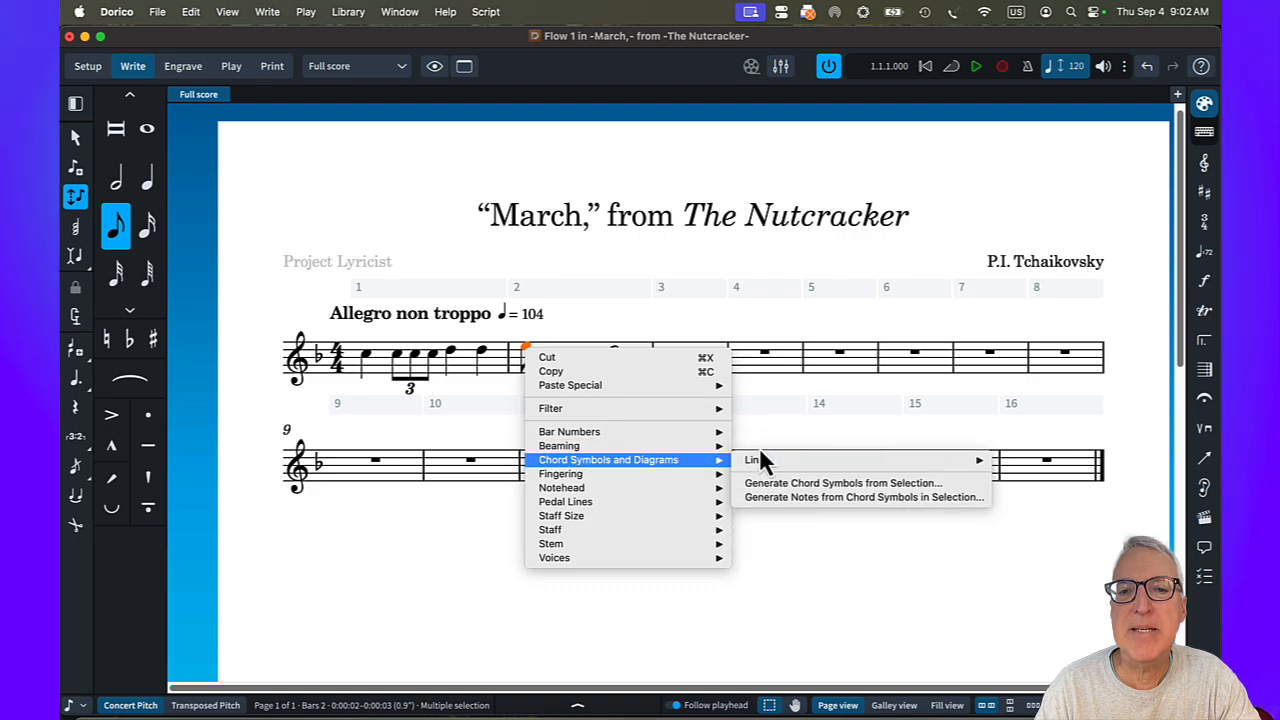
left_click(756, 448)
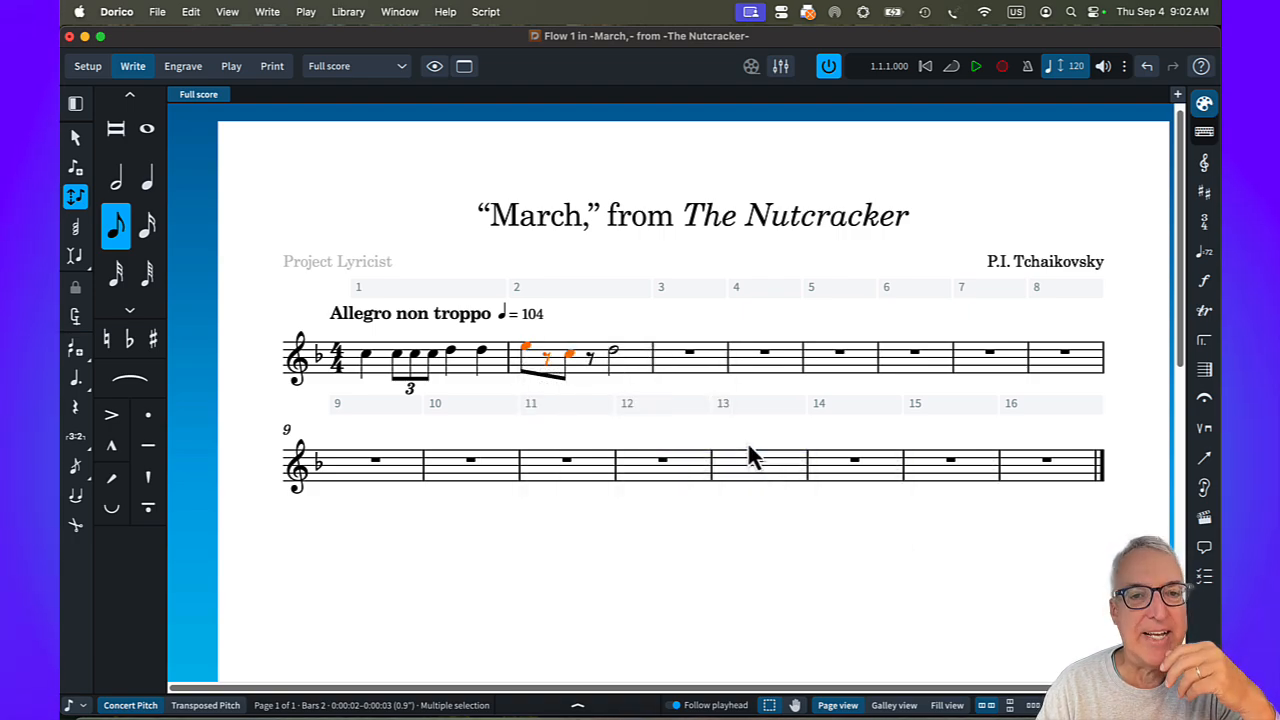
key("Escape")
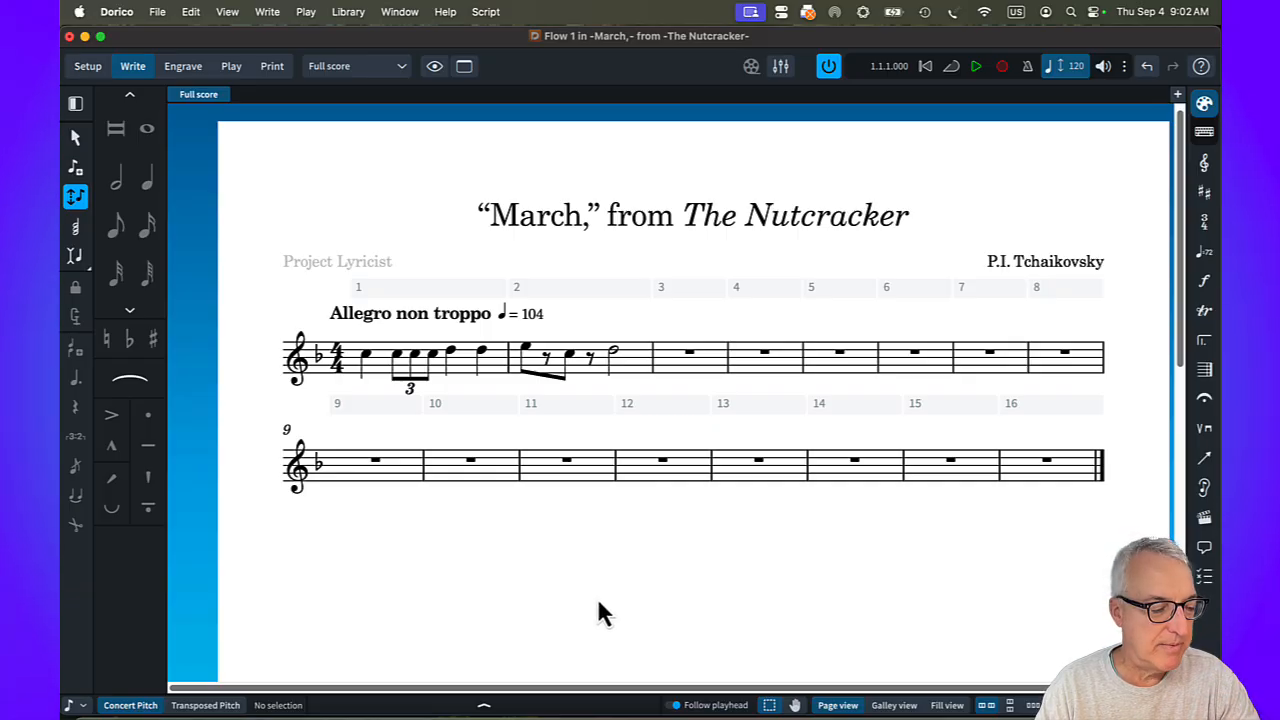
Add staccato articulations to all notes from the first C5 in bar 1 through the C5 in bar 2.
left_click(368, 360)
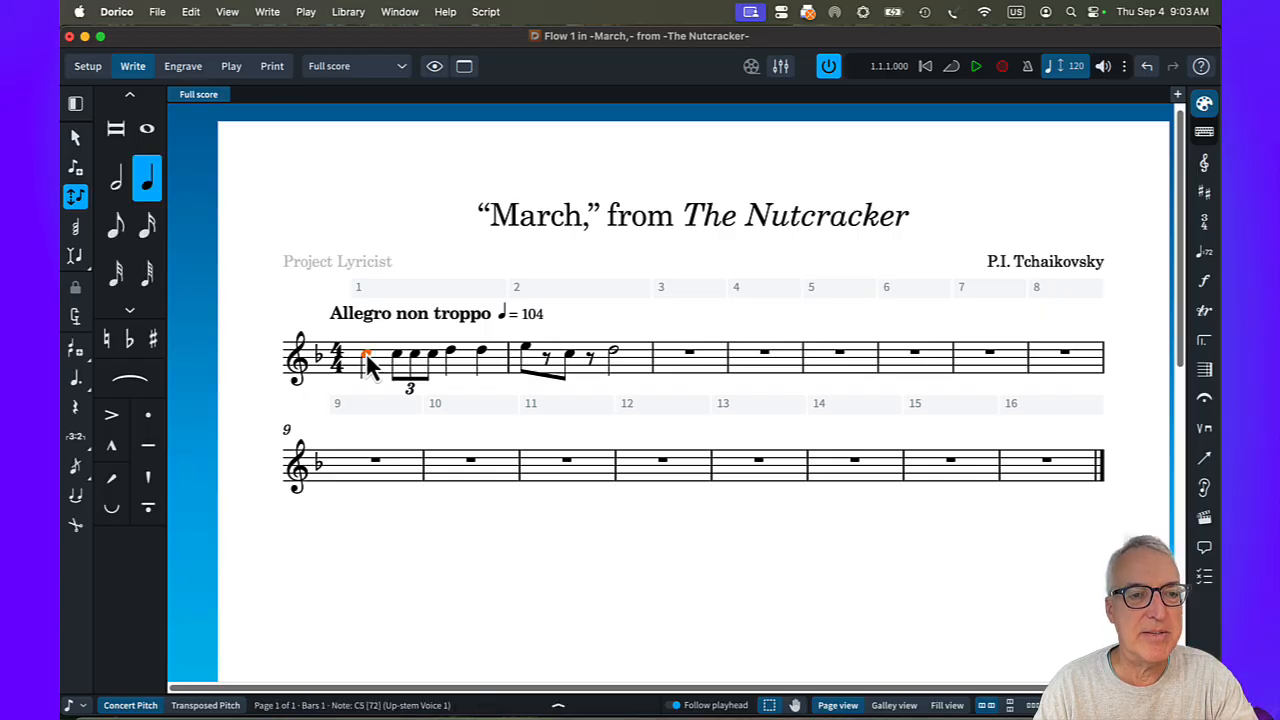
left_click(573, 366, "shift")
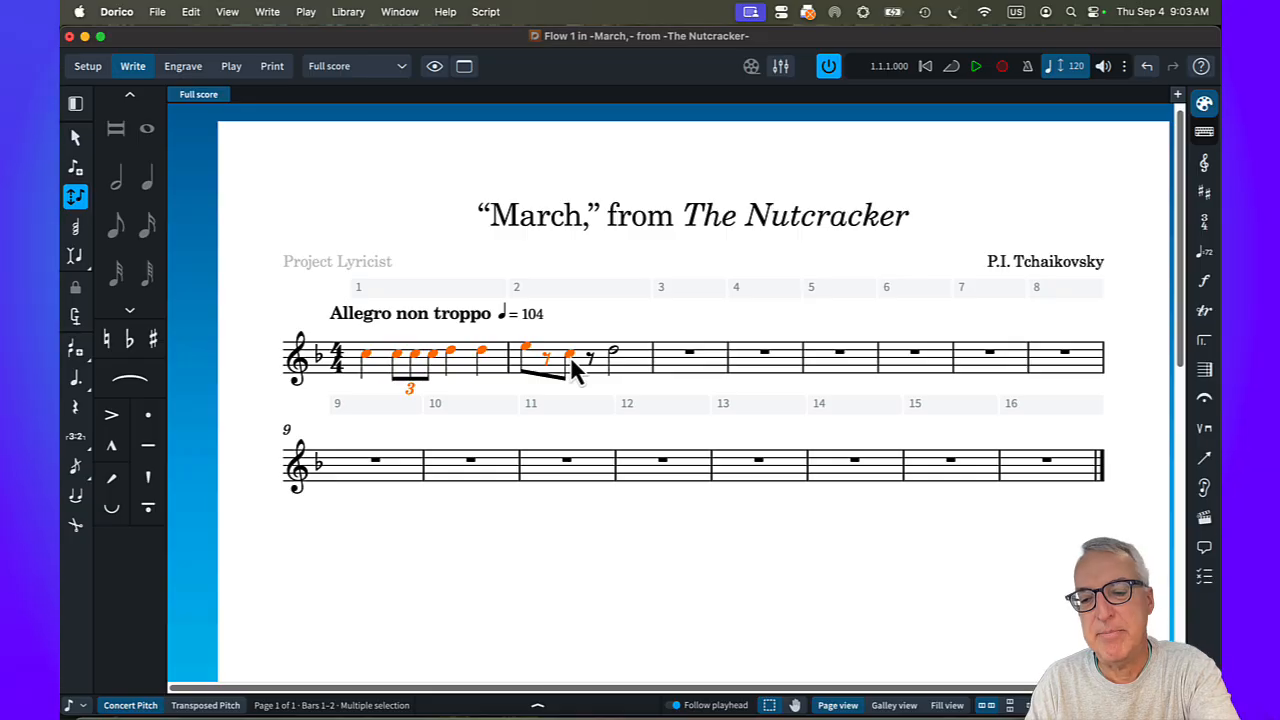
key("bracketright")
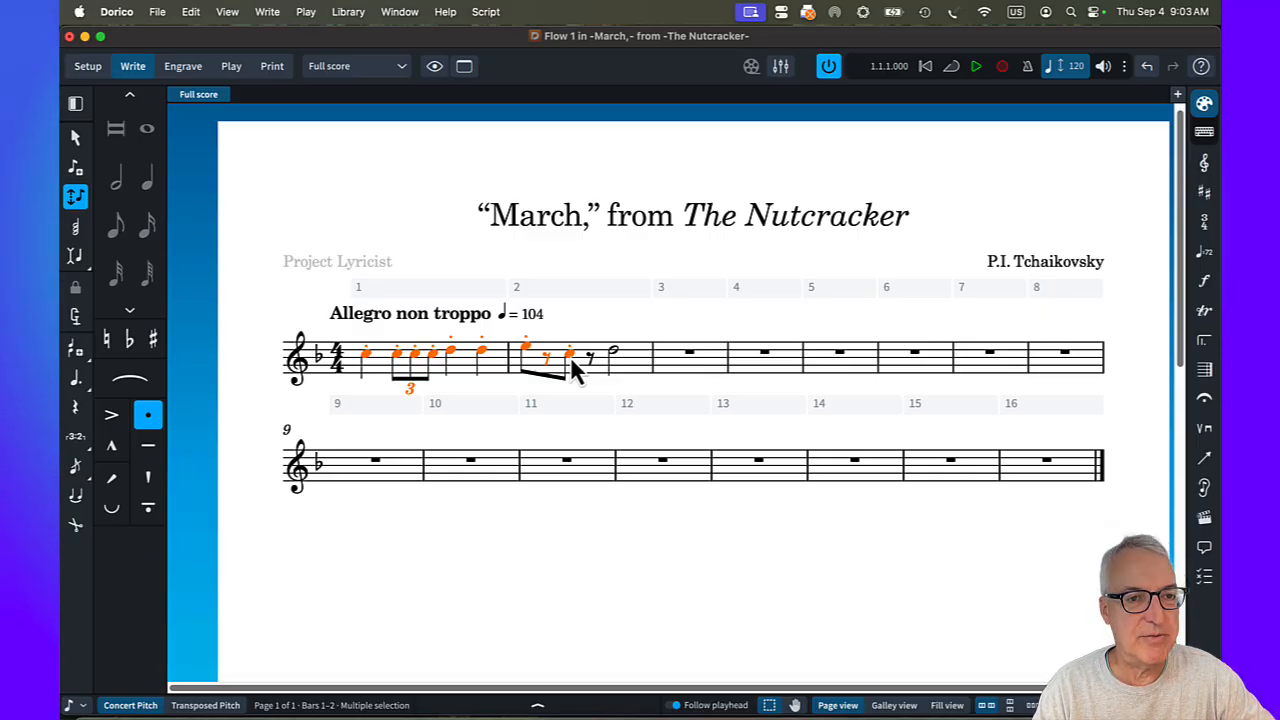
Copy all the music of bars 1–2 into bars 3–4.
left_click(623, 367, "shift")
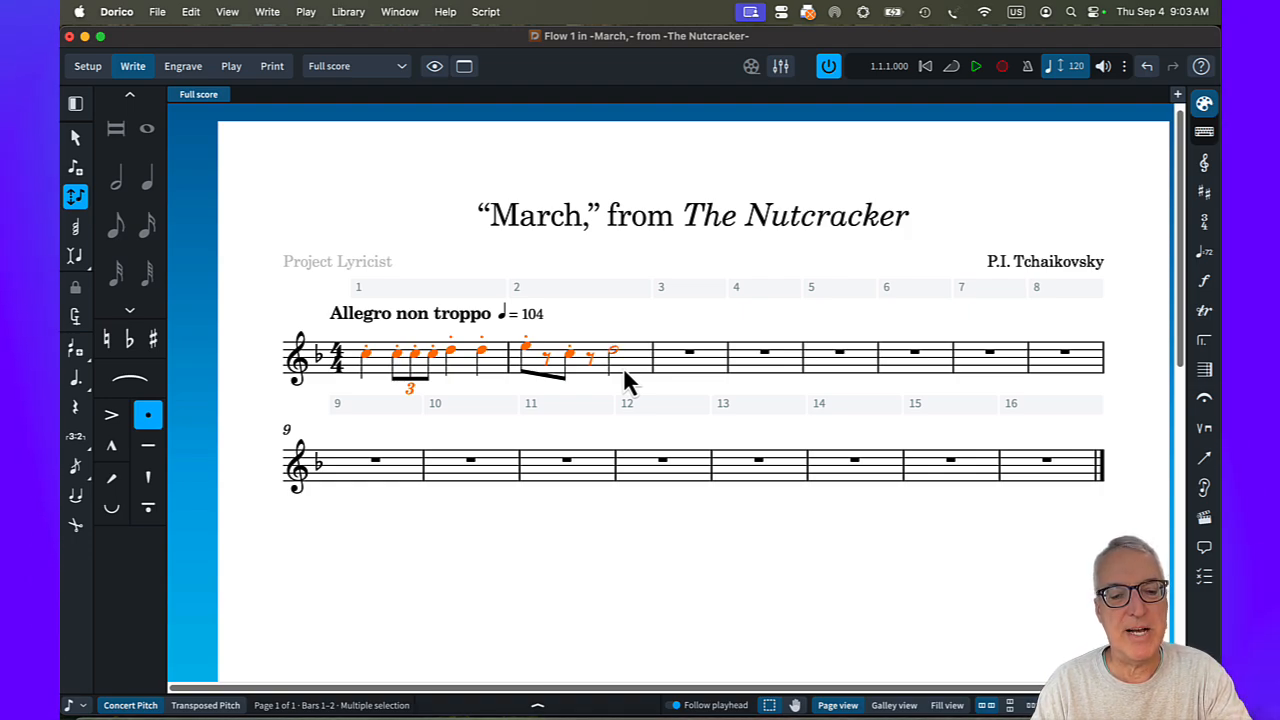
key("super+c")
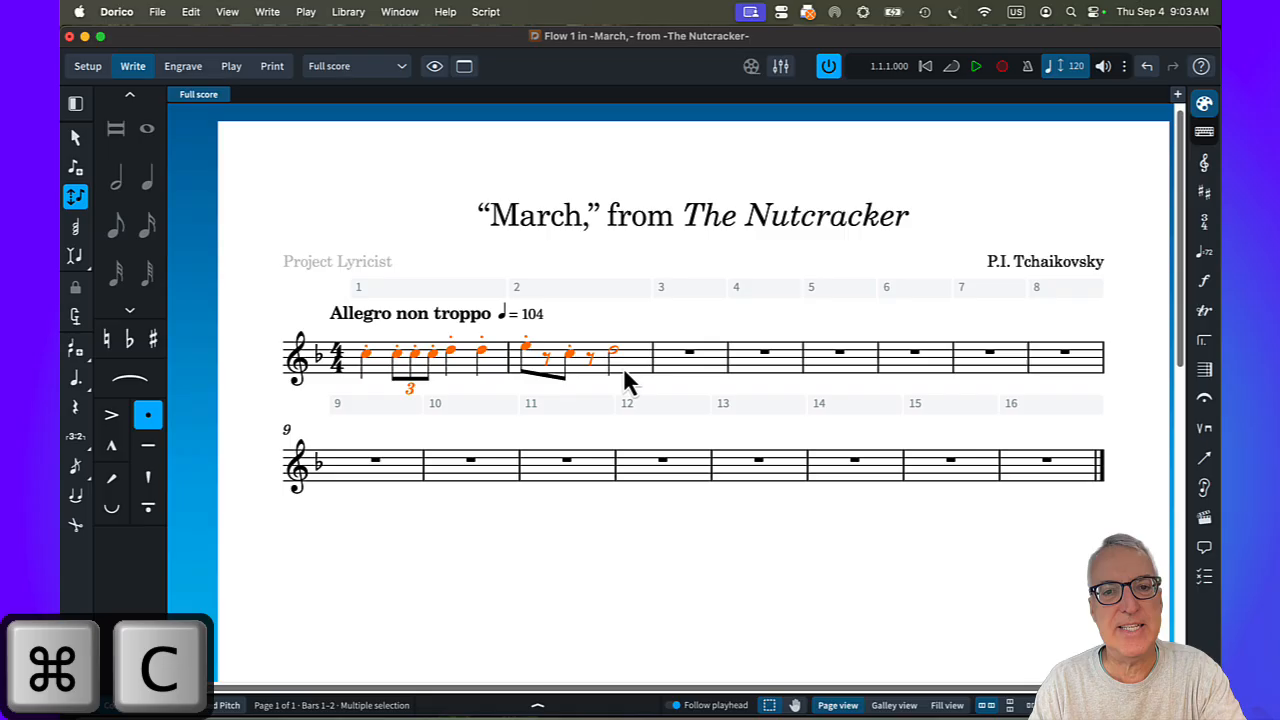
double_click(678, 357)
key("super+v")
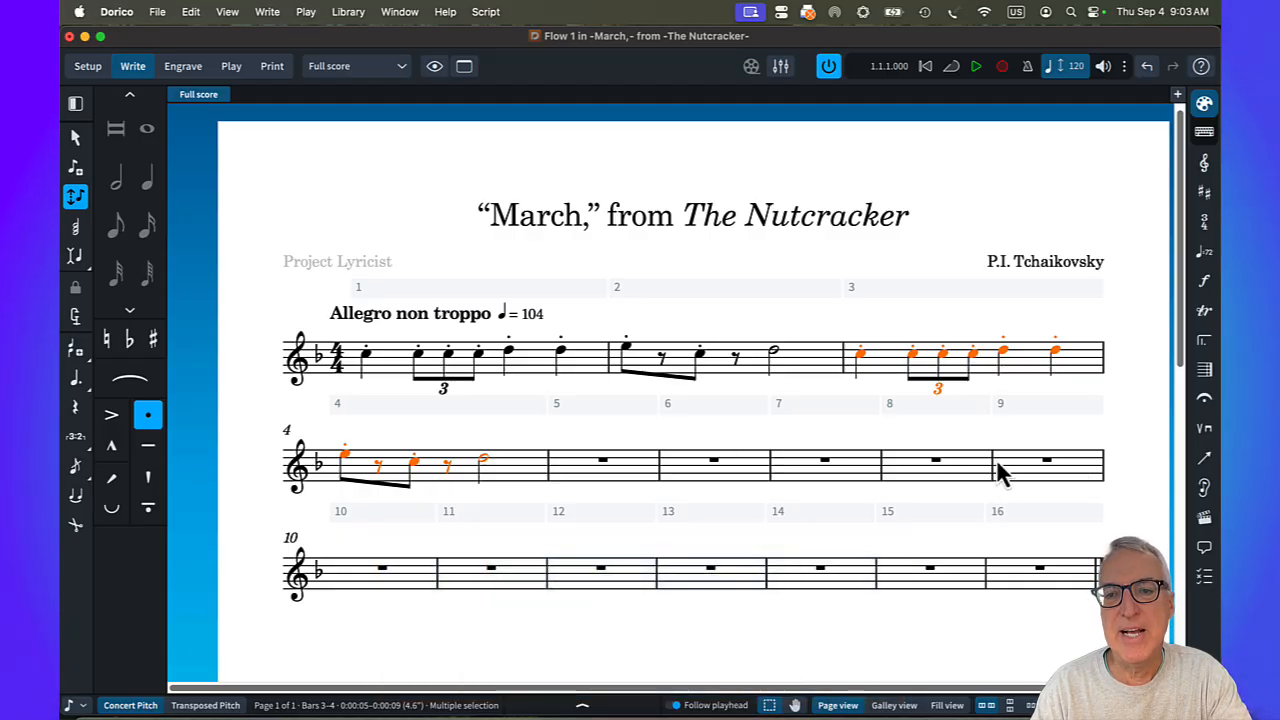
Duplicate the same two-bar phrase into bars 9–10 and bars 11–12.
key("alt")
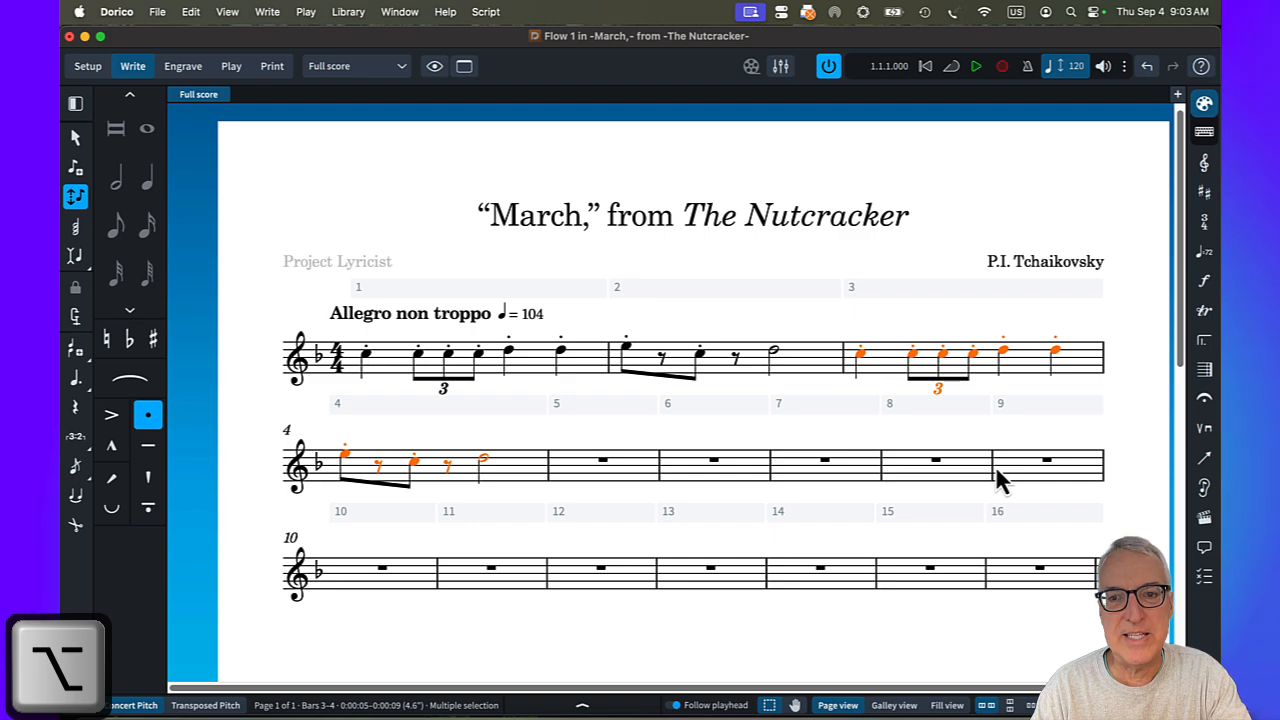
left_click(999, 474, "alt")
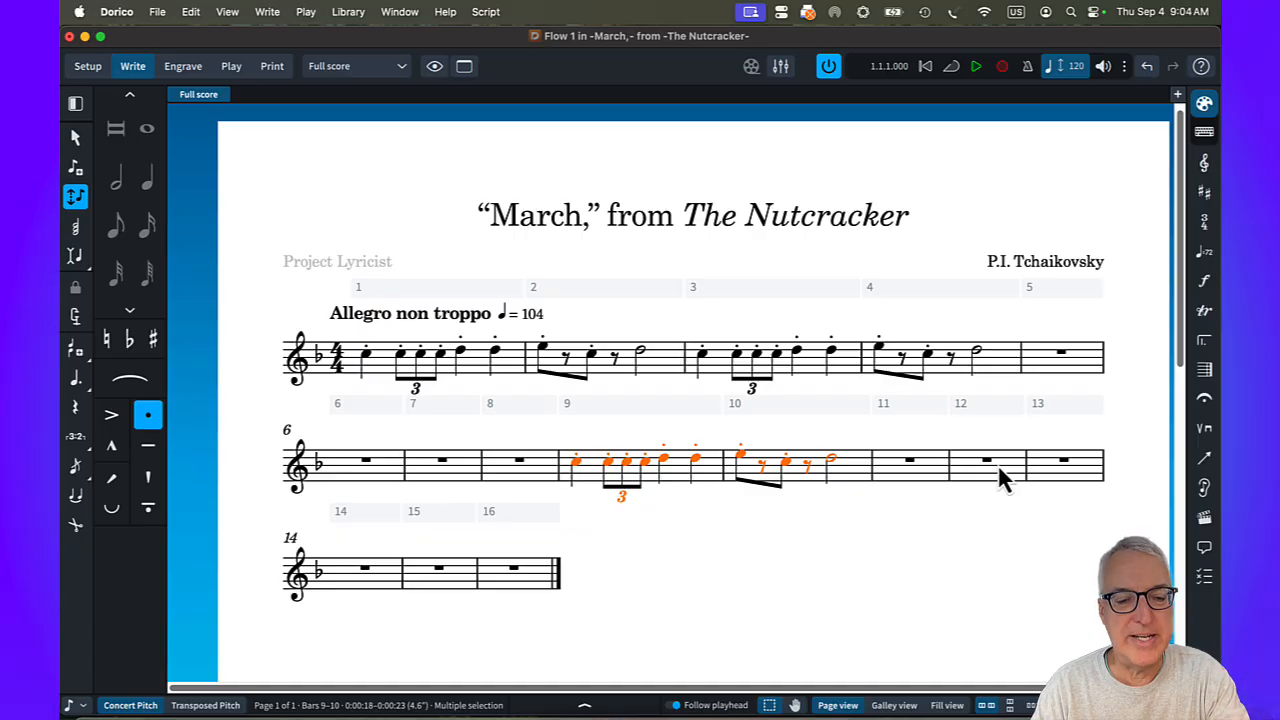
key("alt")
left_click(876, 465, "alt")
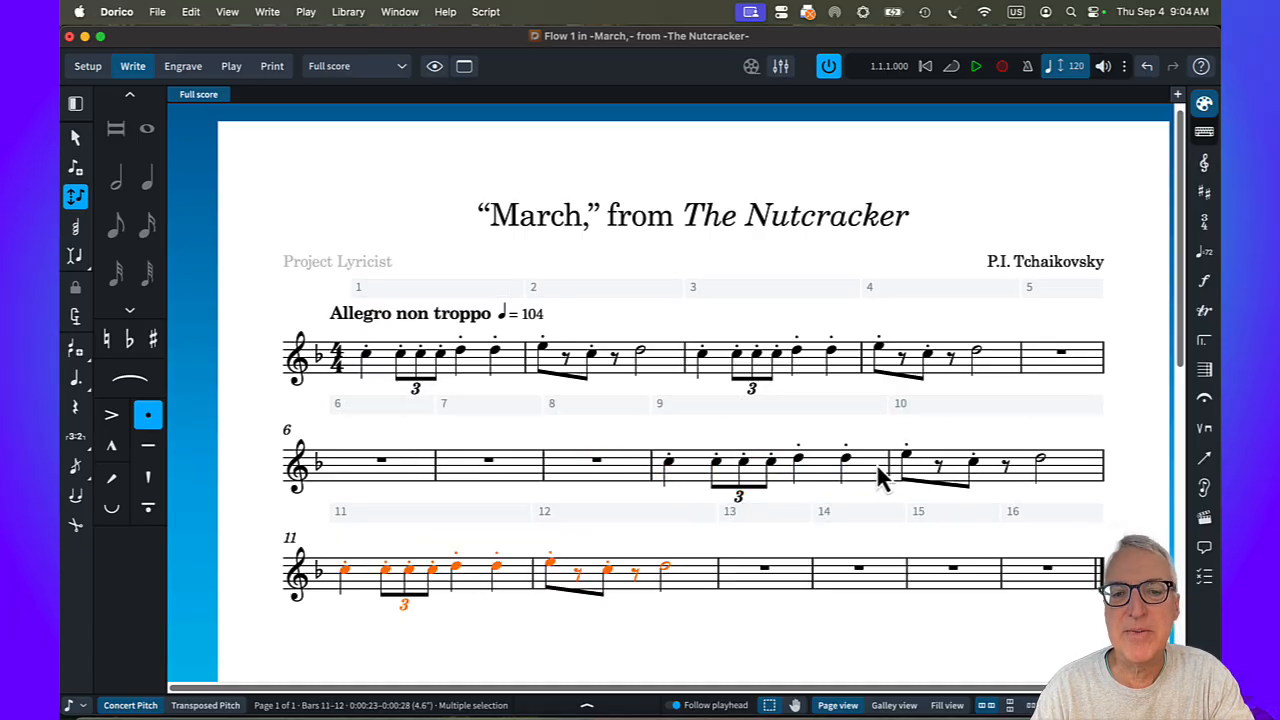
Start note input in bar 5 and enter a dotted-eighth B-flat4, a sixteenth C5 and eighth notes B-flat4, A4, G4 and F4.
left_click(1063, 356)
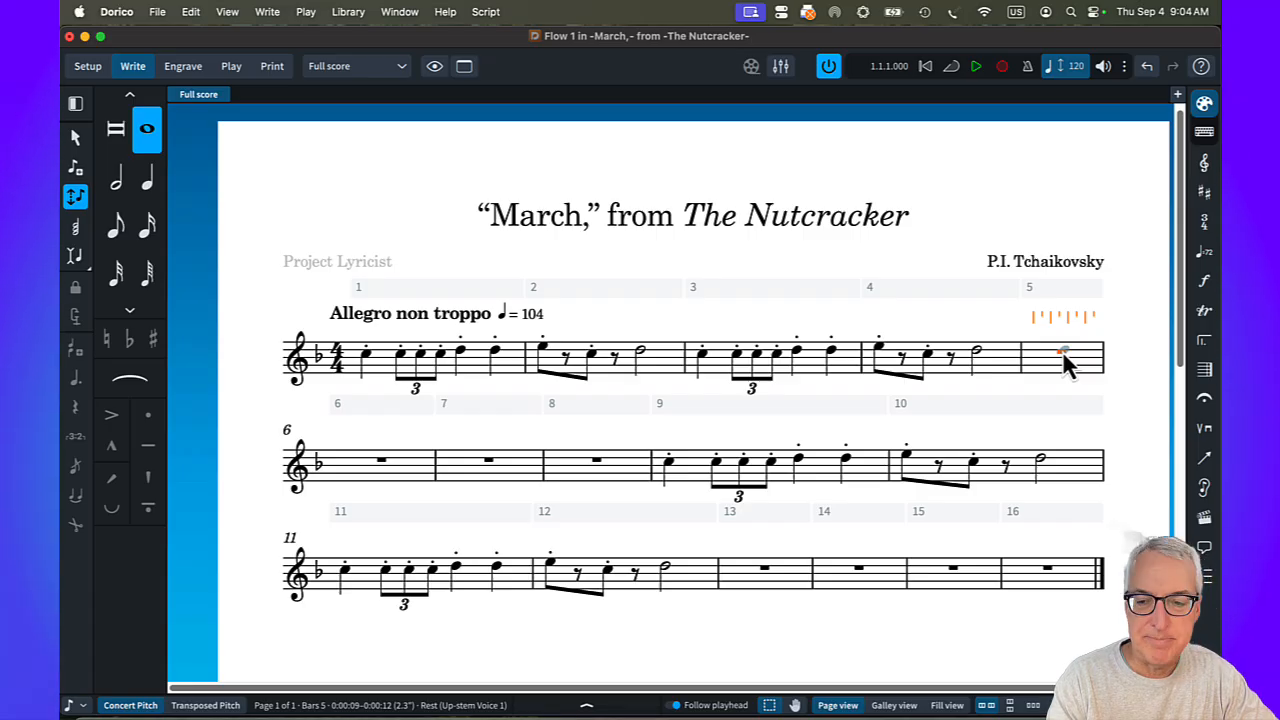
key("shift+n")
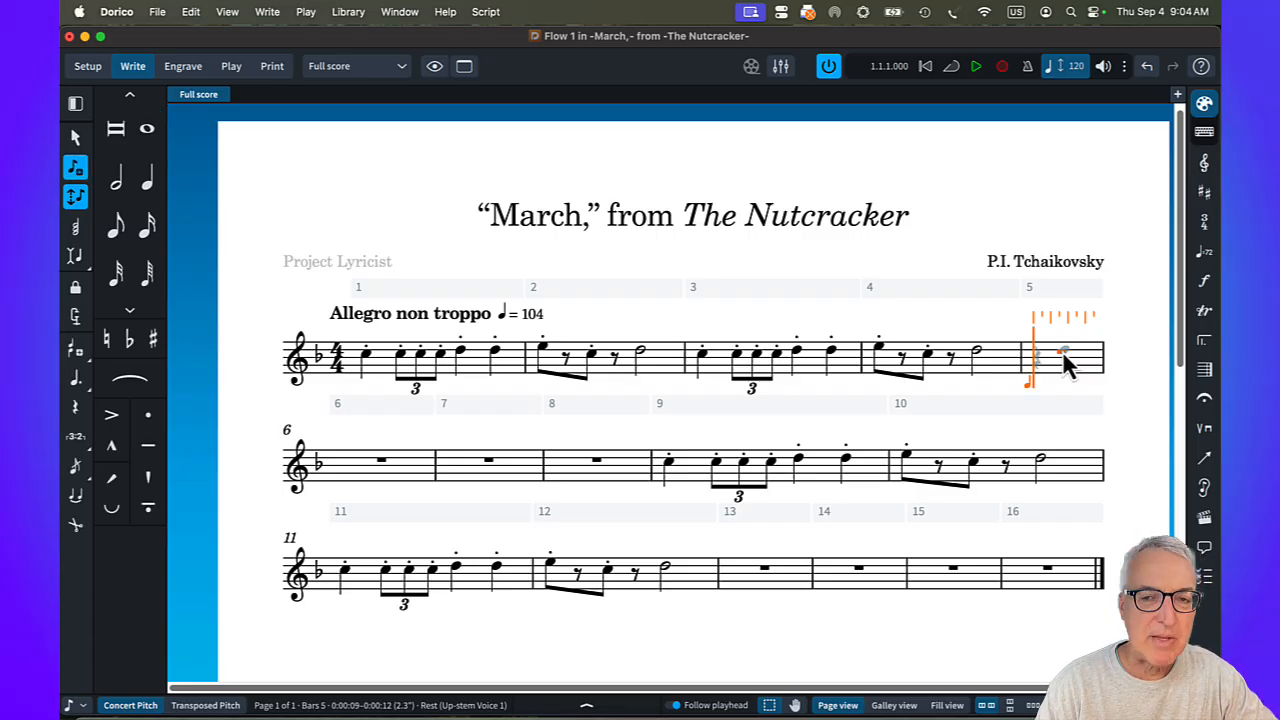
key("super+comma")
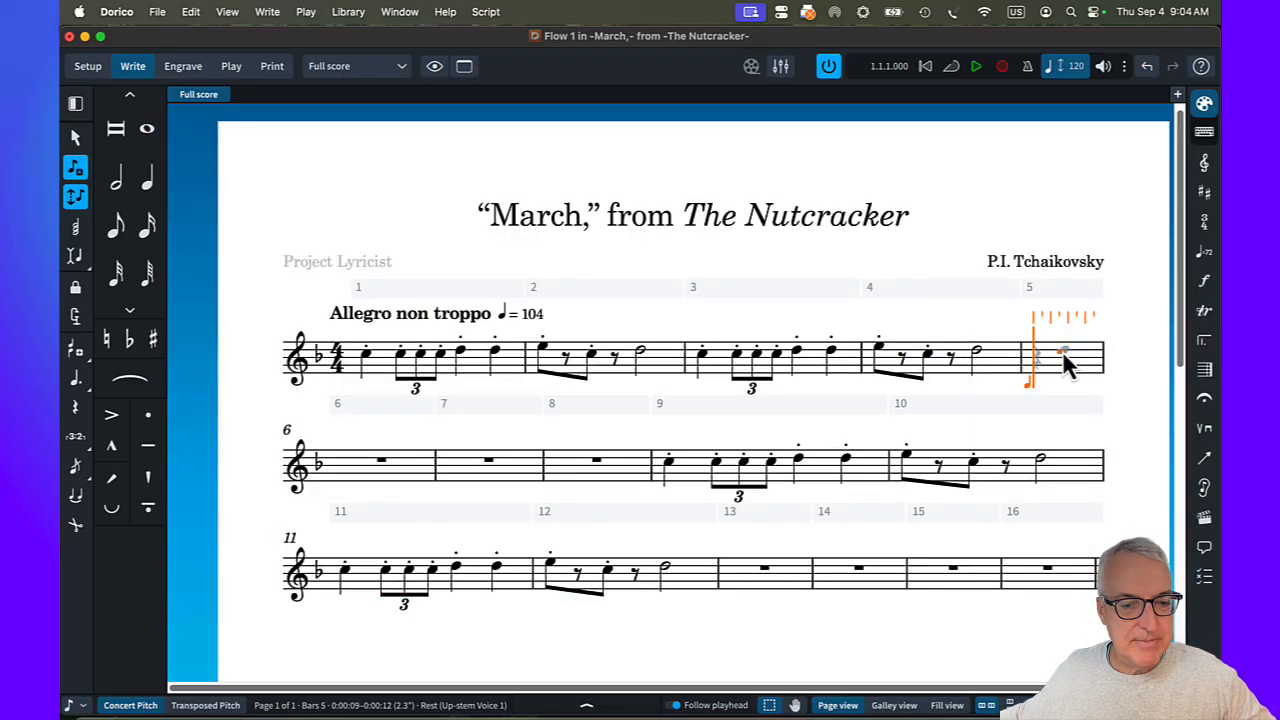
key("b")
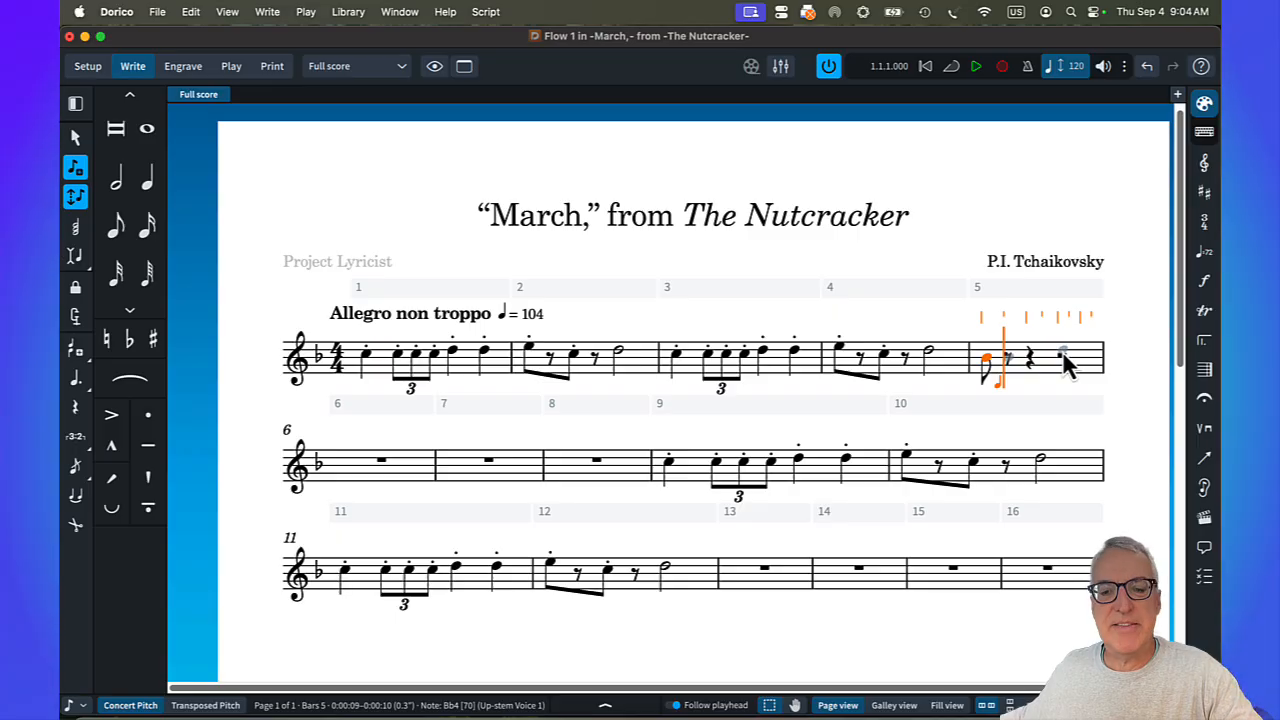
key("period")
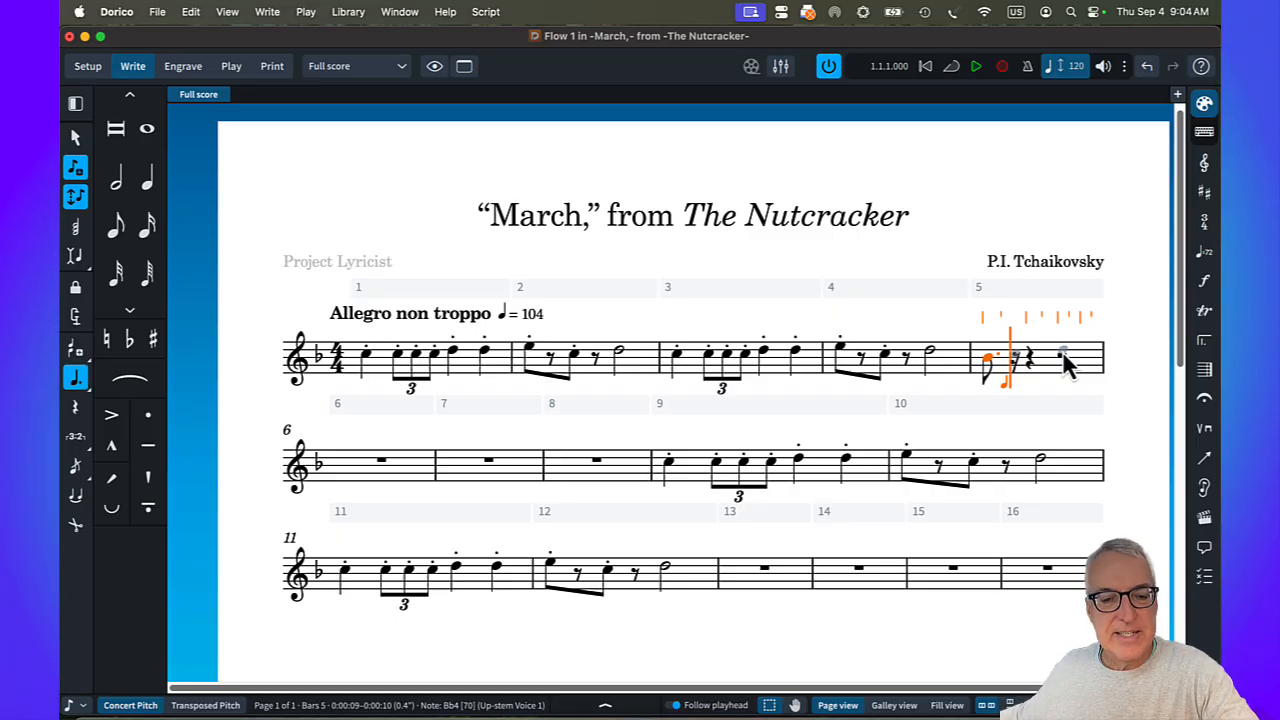
key("5")
key("c")
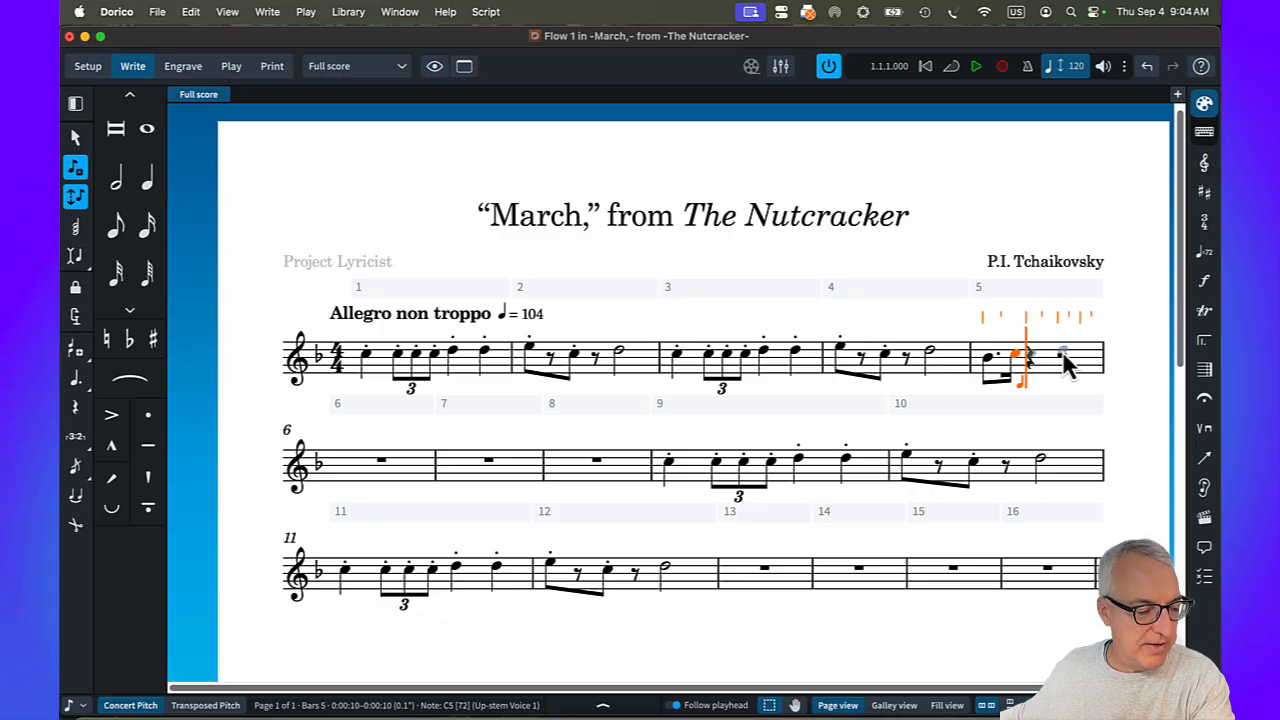
key("6")
key("b")
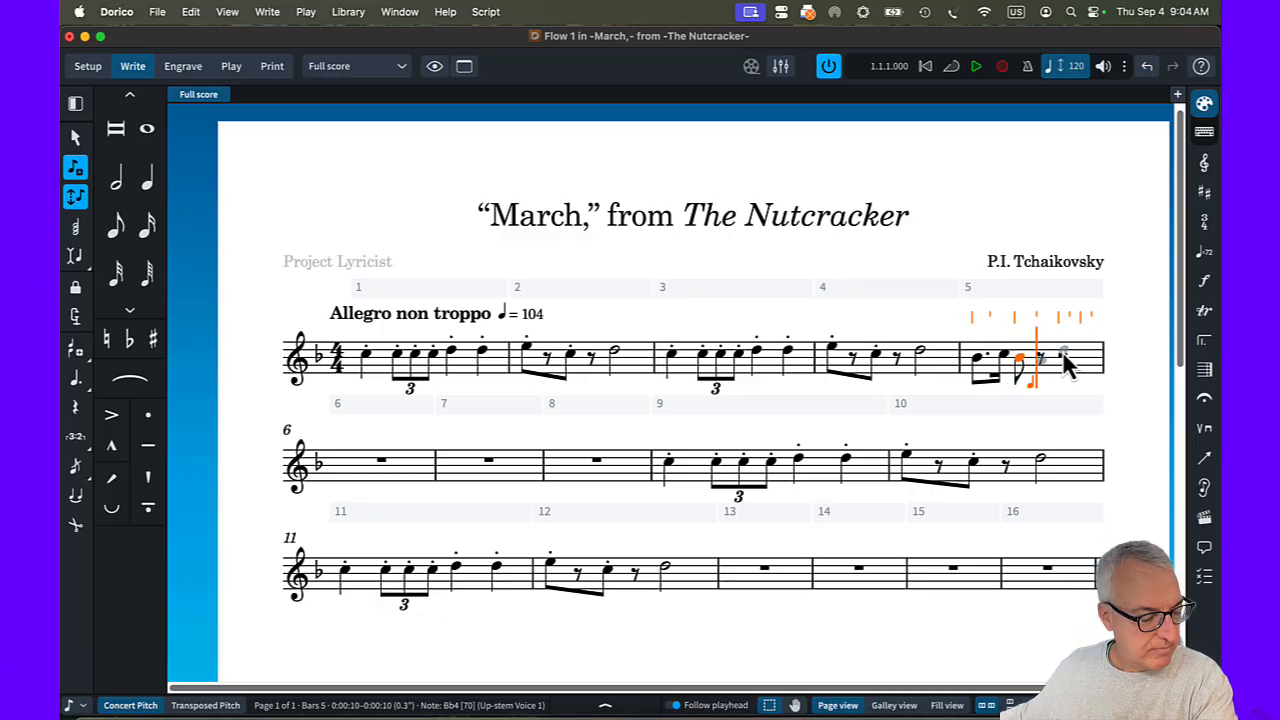
key("g")
key("f")
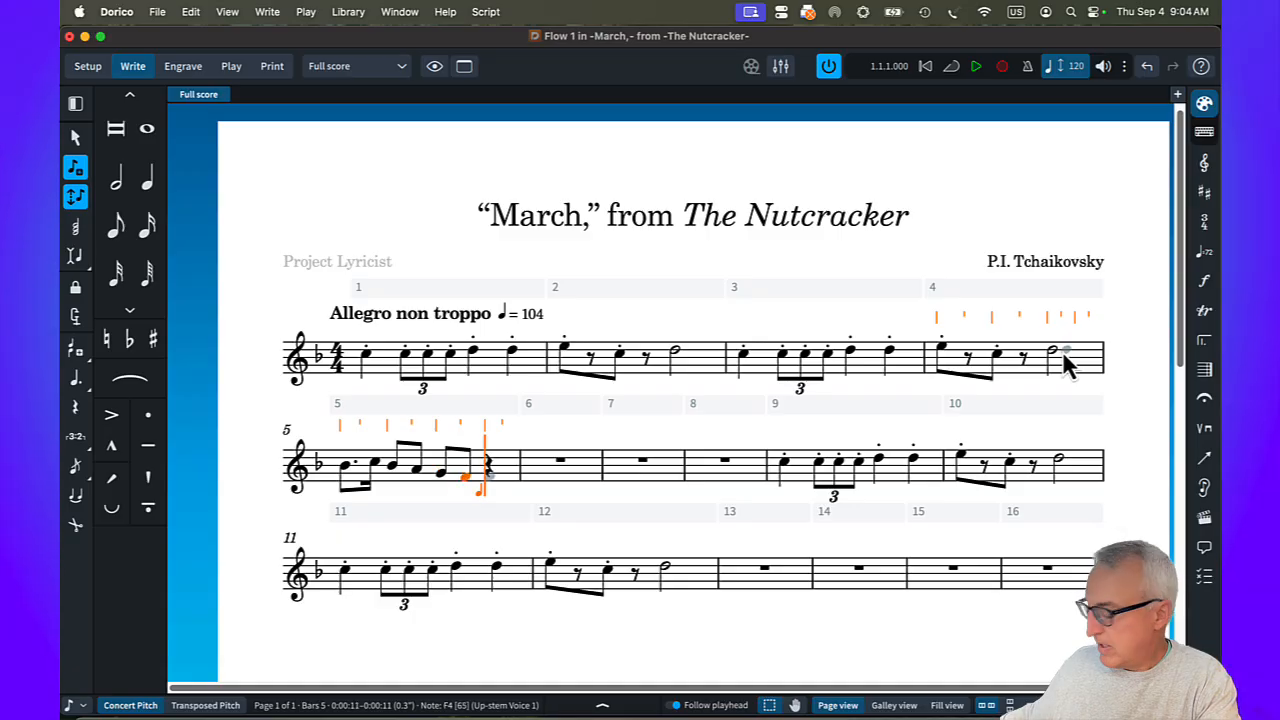
key("minus")
key("e")
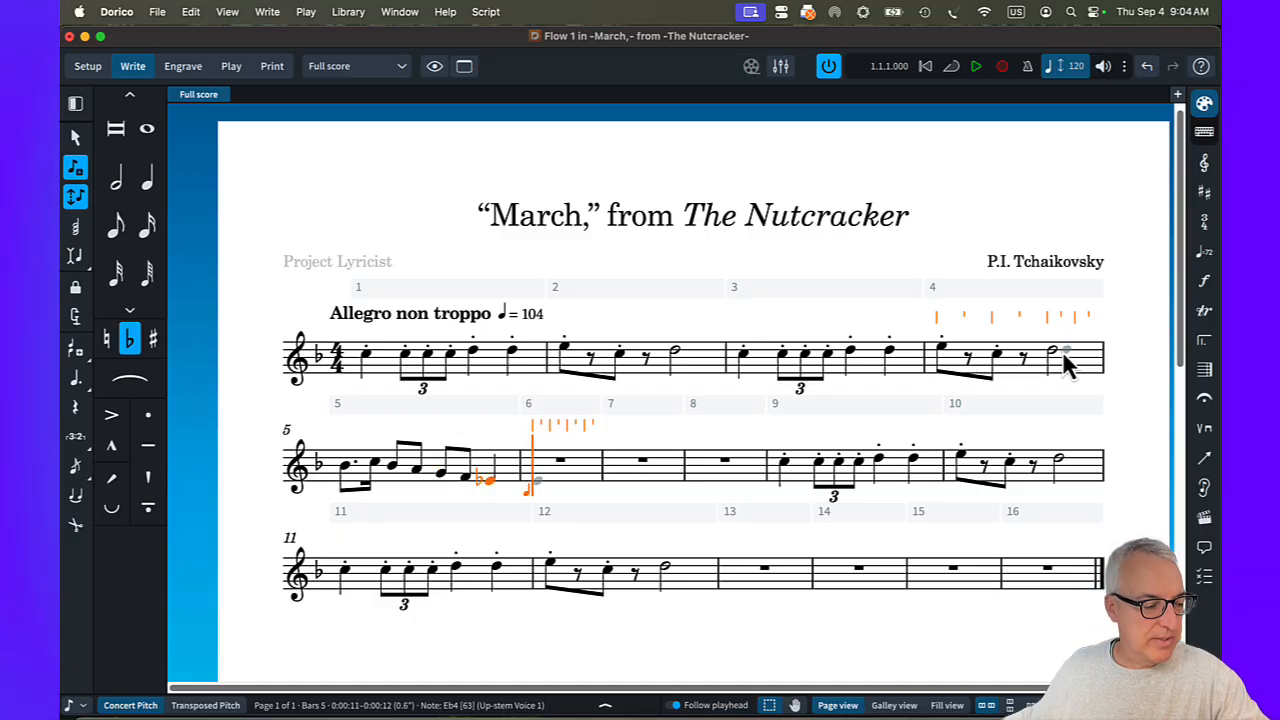
key("super+z")
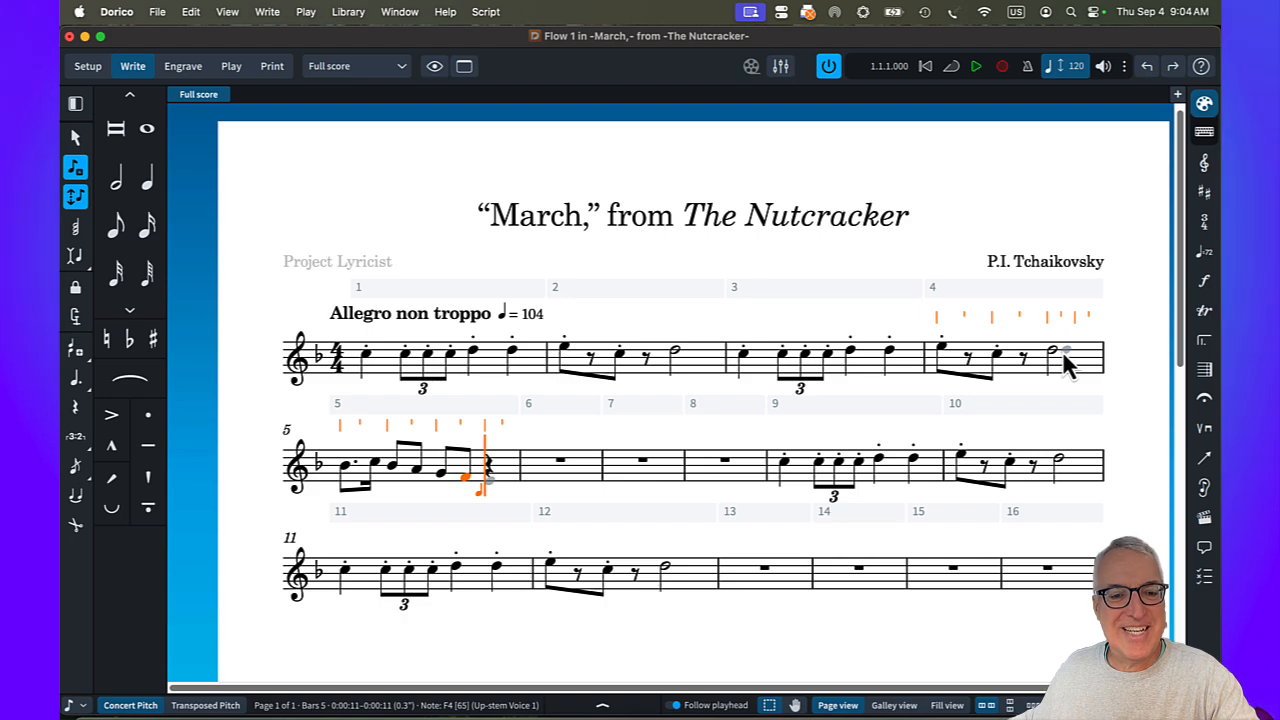
Complete bar 5 with a quarter-note E4.
key("e")
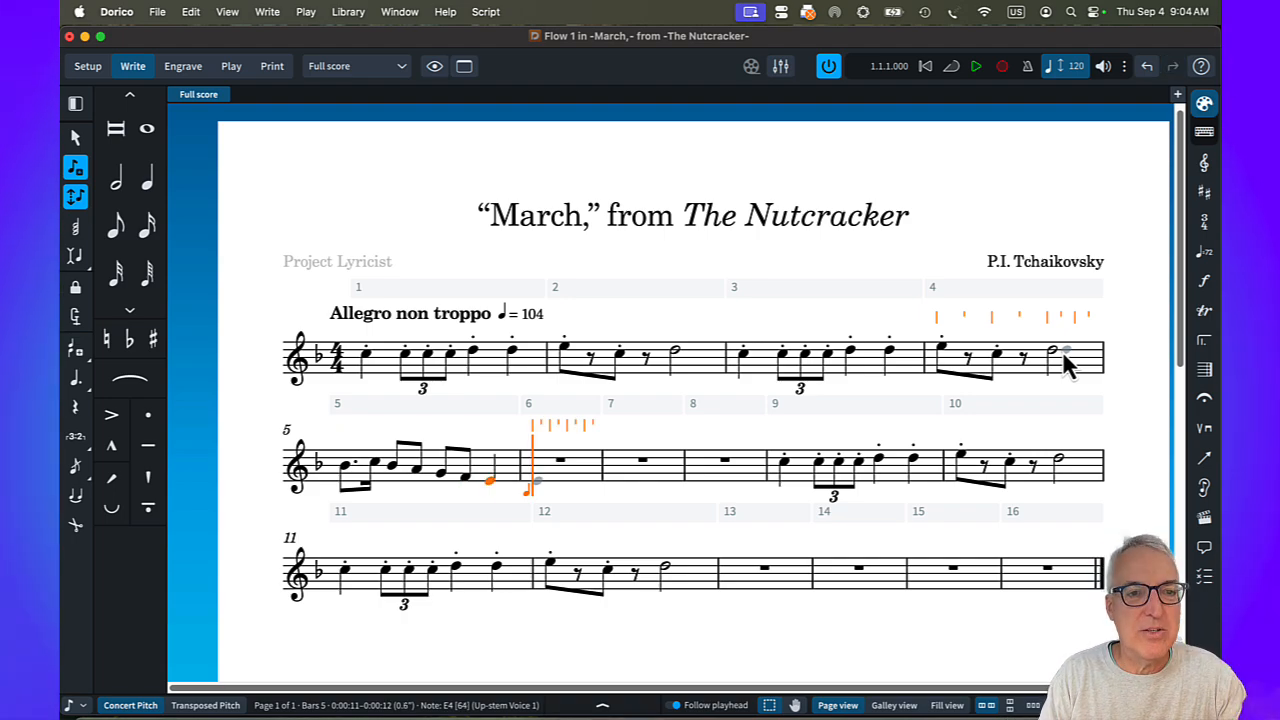
key("Escape")
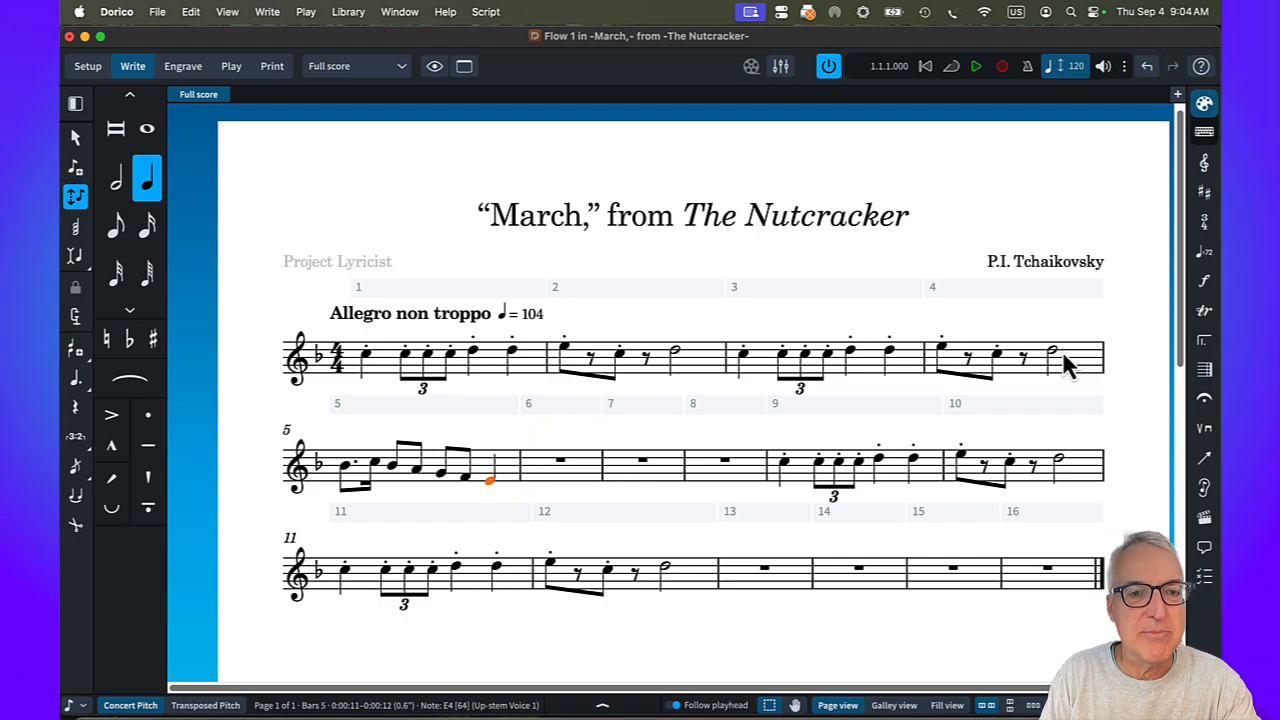
Copy the whole bar 5 phrase into bar 6 and shift the copy down one scale step so it starts on A4.
left_click(405, 462)
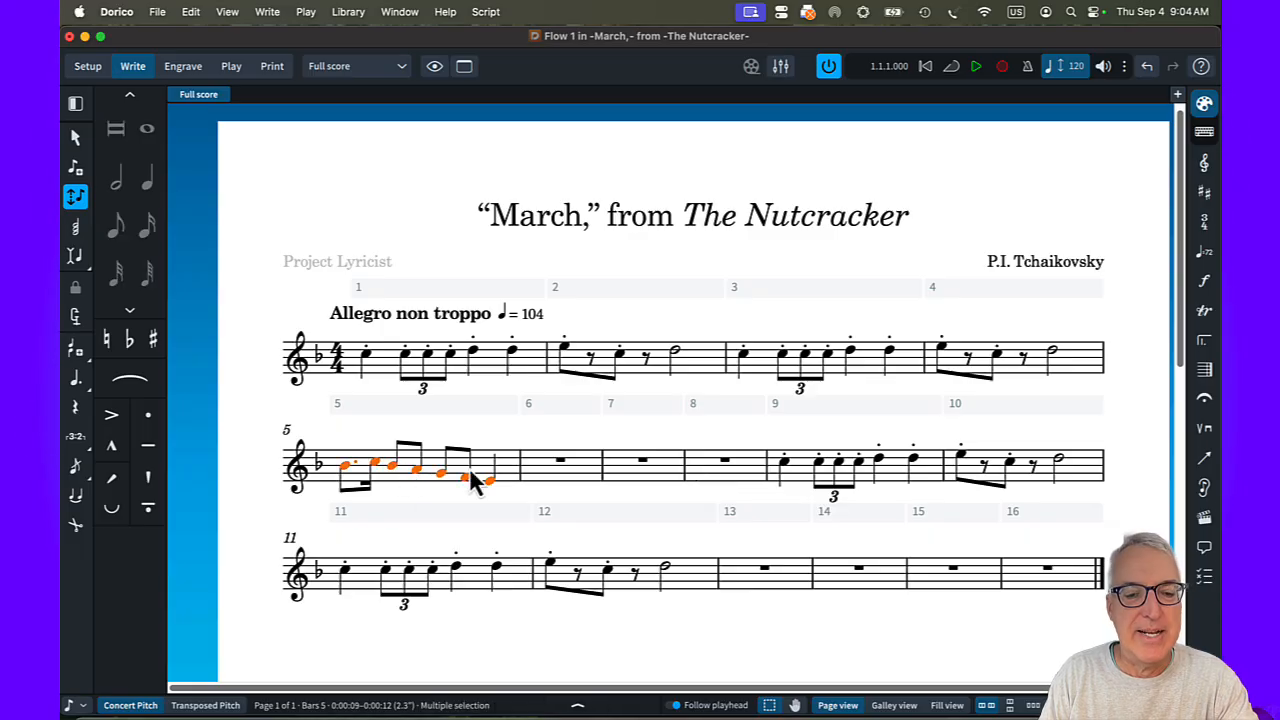
left_click(553, 478)
key("super+v")
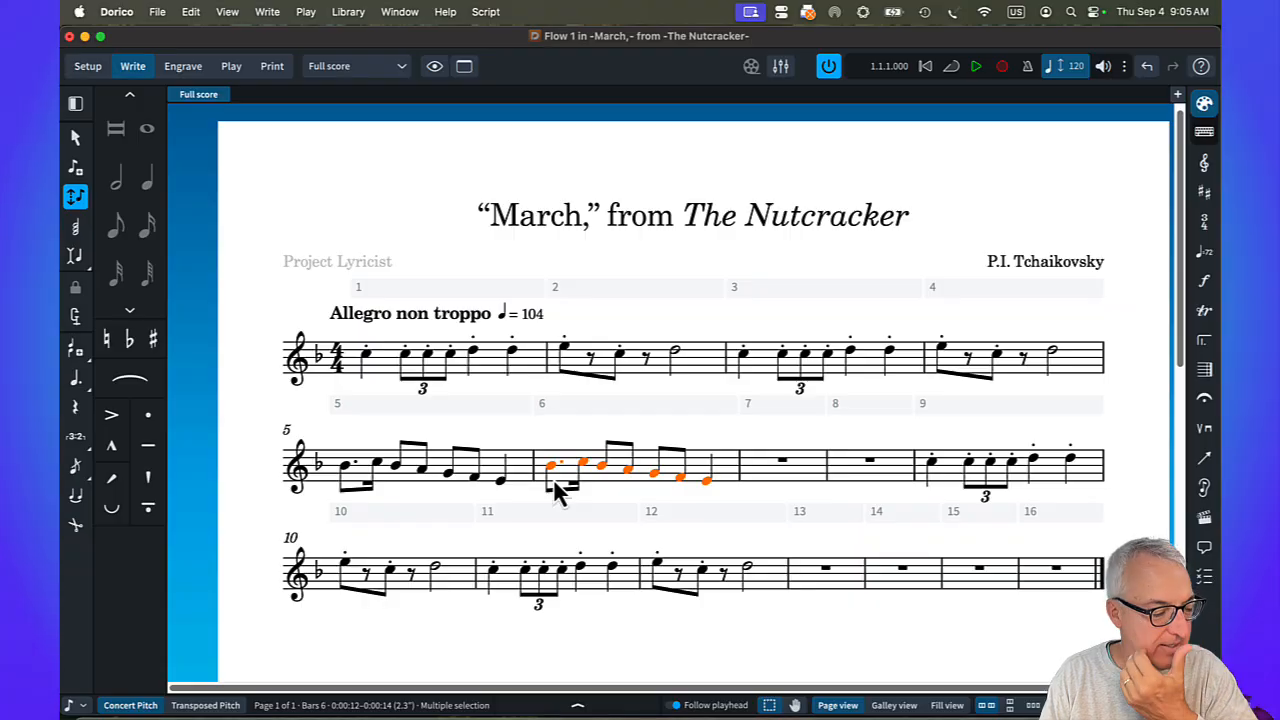
key("alt+Down")
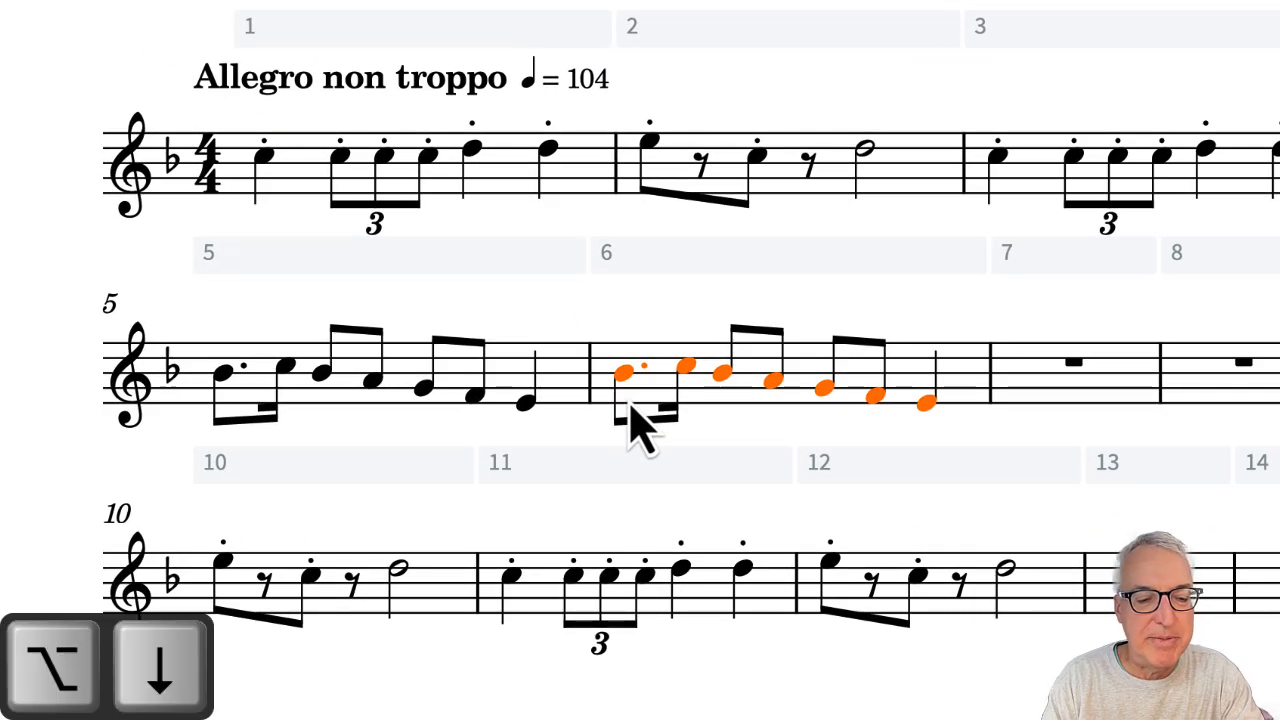
key("alt+Down")
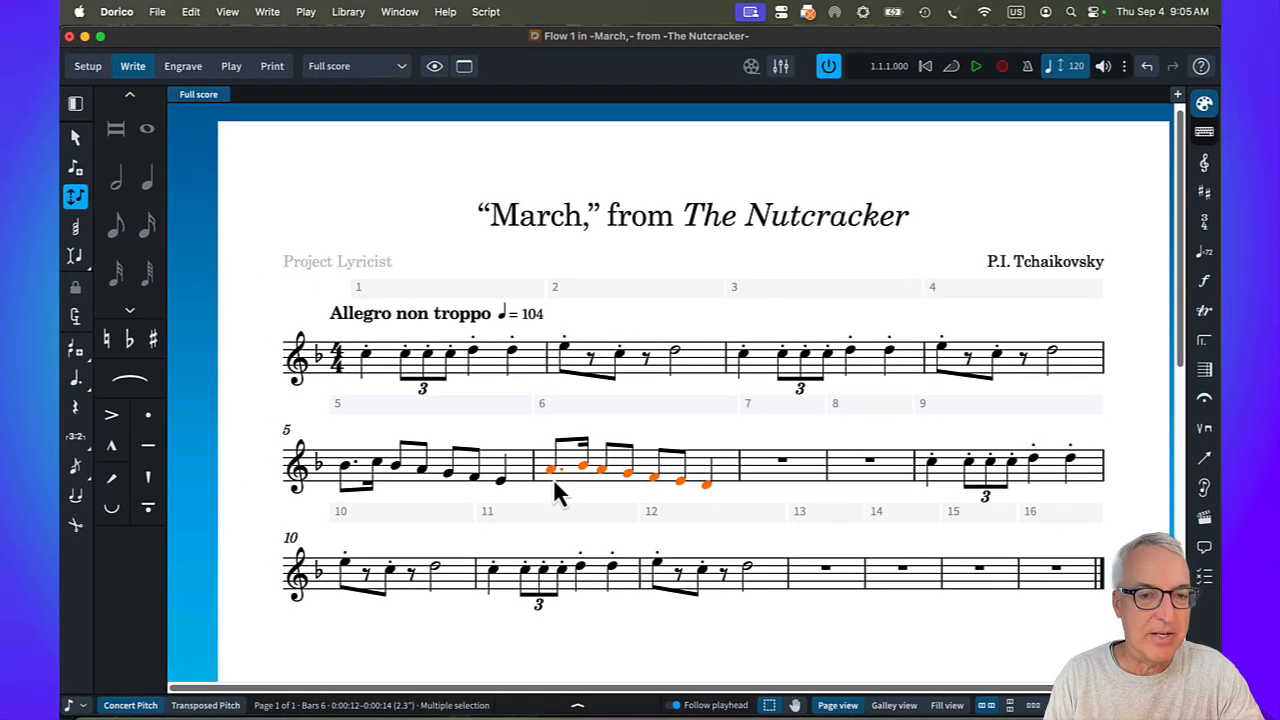
Enter eighth notes G4 and F4 and a quarter-note E4 at the start of bar 7.
double_click(783, 462)
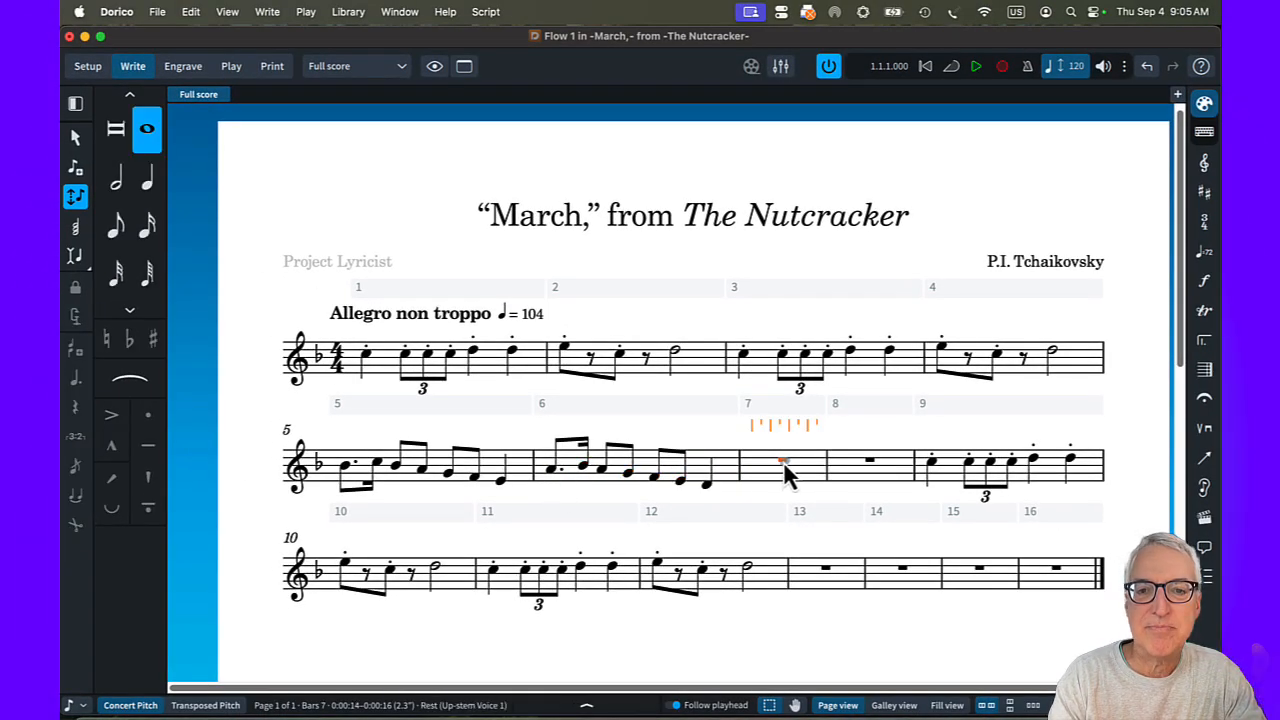
key("Return")
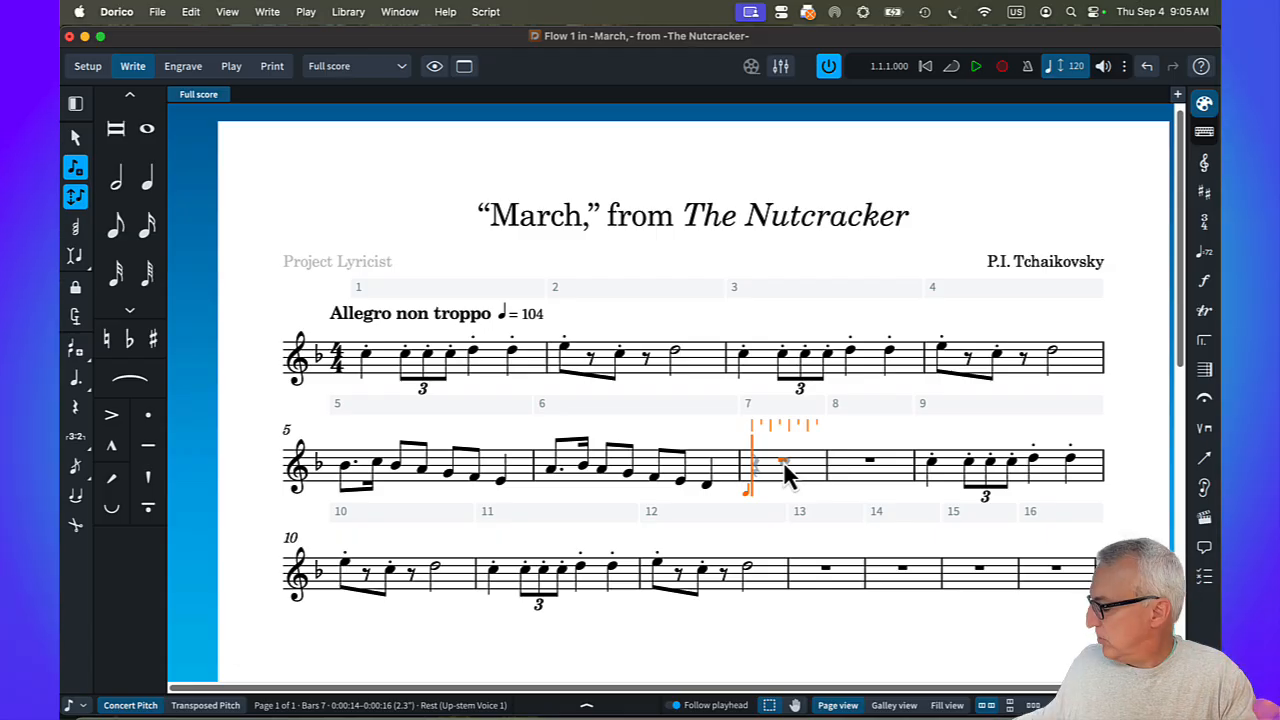
key("5")
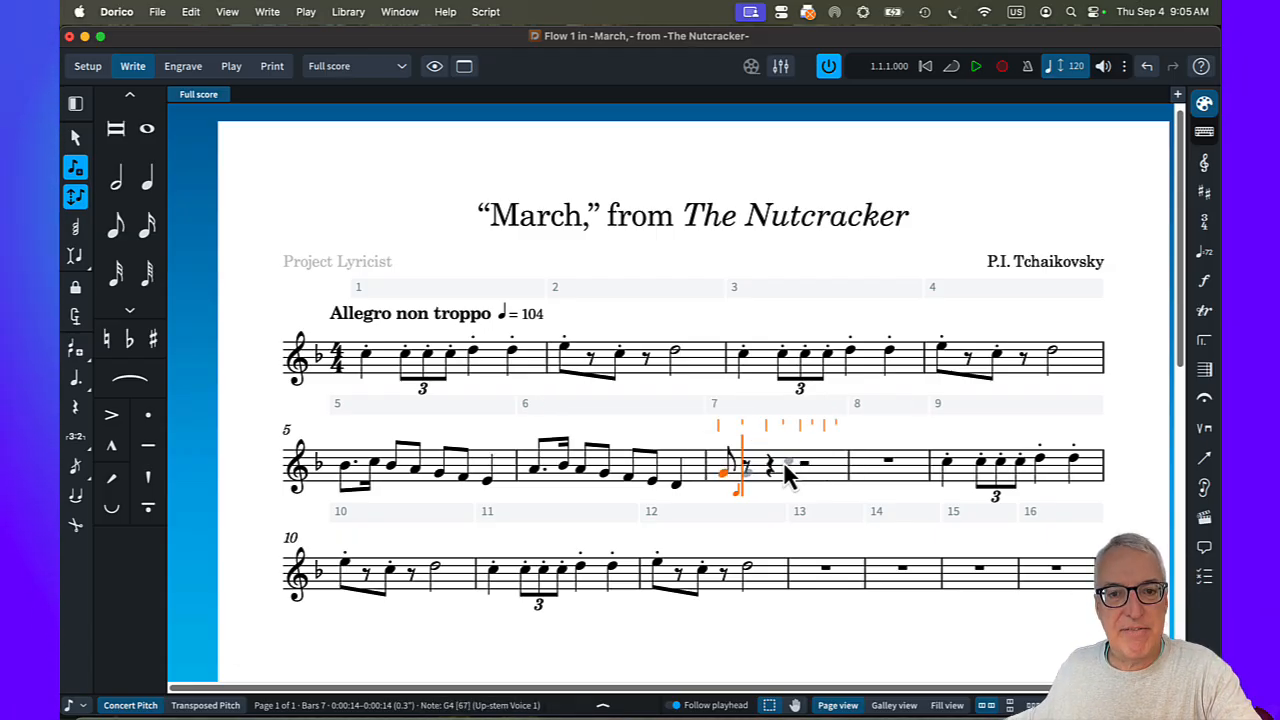
key("f")
key("5")
key("g")
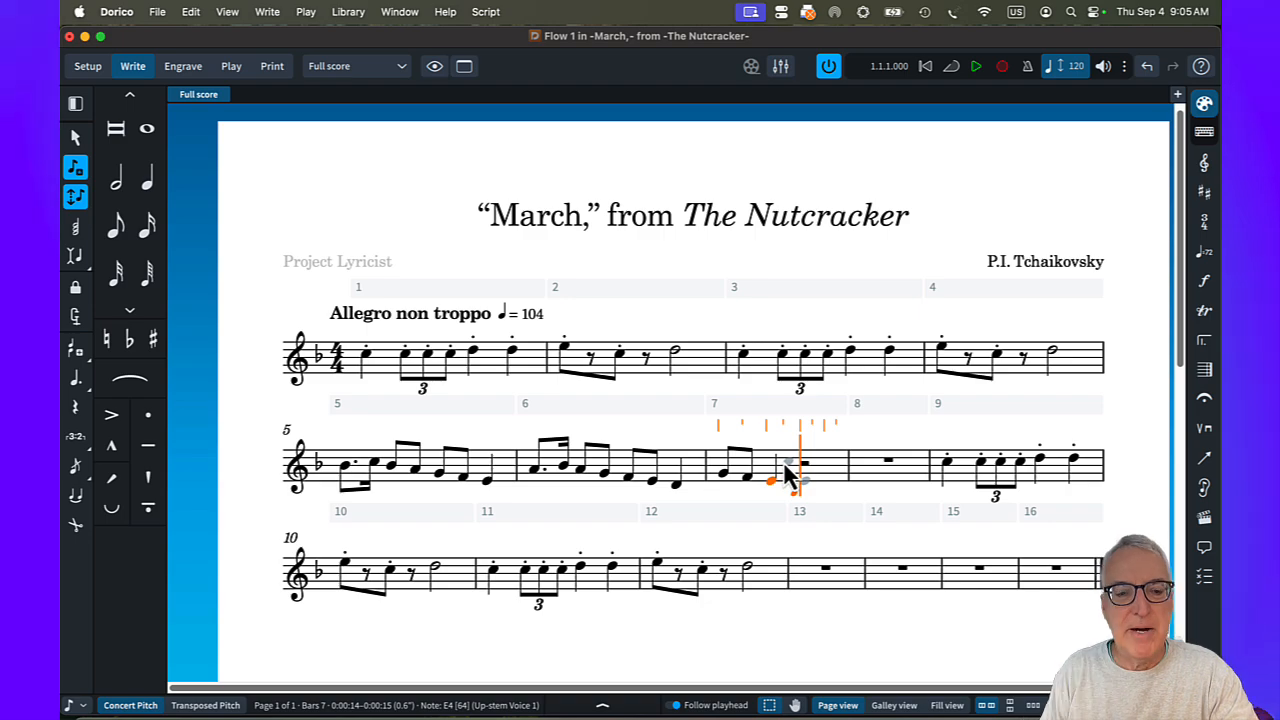
key("6")
key("Escape")
Repeat the three-note figure in the second half of bar 7 and raise the repetition one scale step.
left_click(725, 475, "shift")
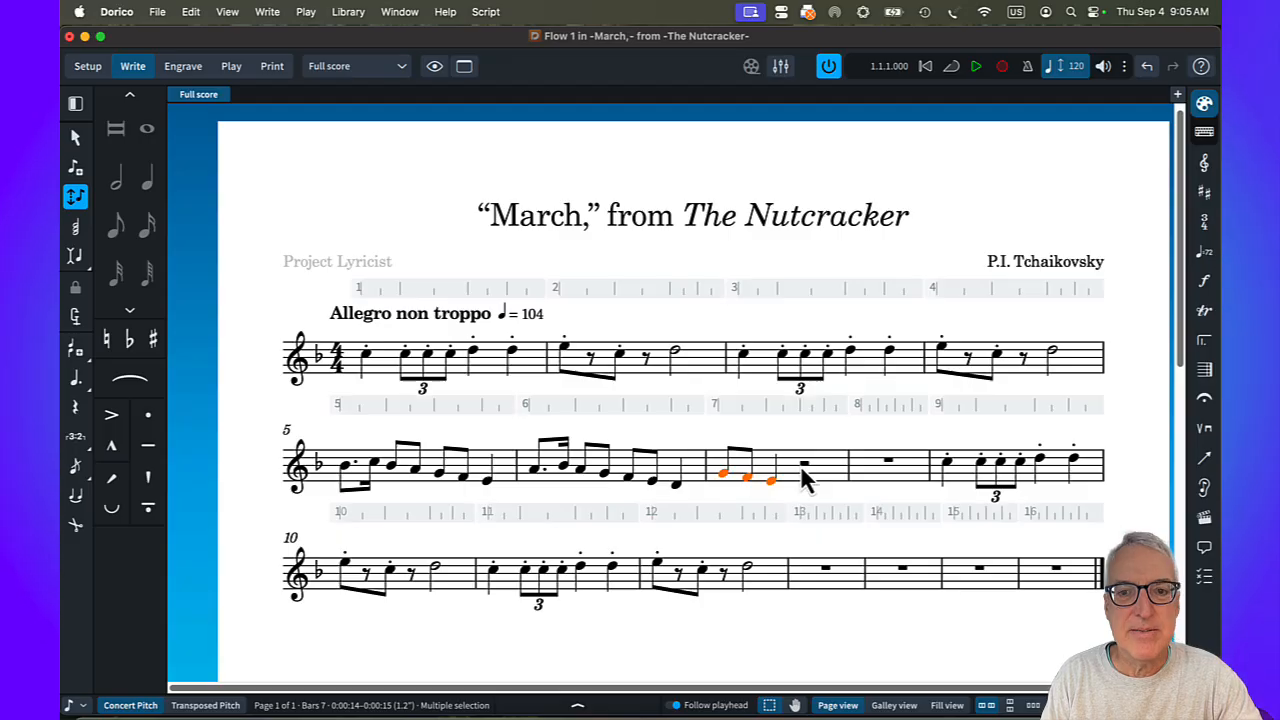
key("r")
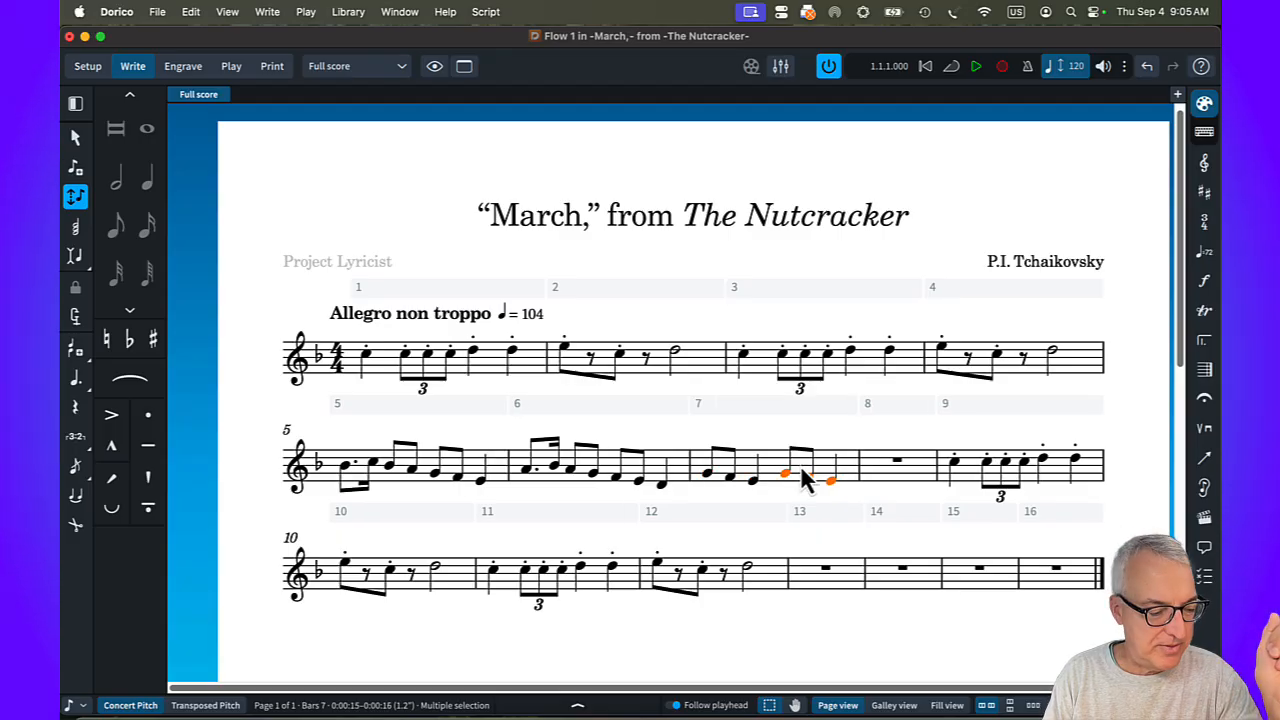
key("alt+Up")
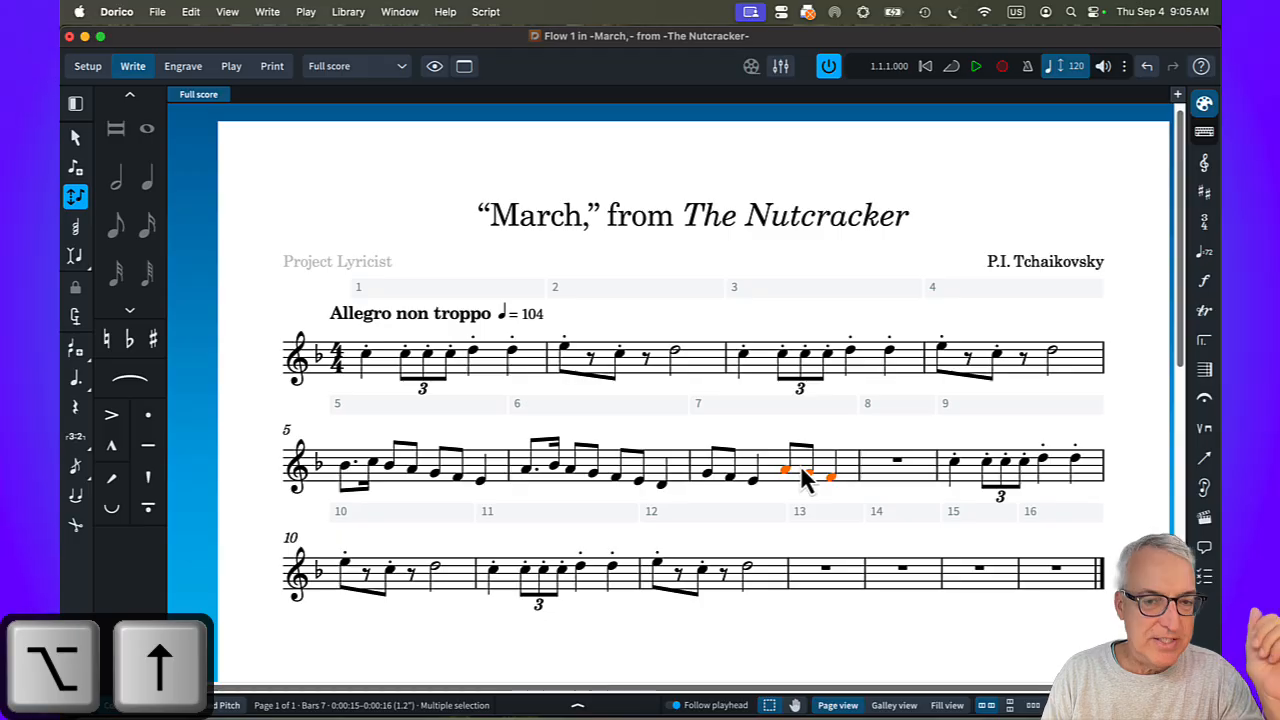
Fill bar 8 with eighth notes B-flat4, A4, G4, F4 and C5, an eighth rest and another eighth-note C5.
double_click(897, 462)
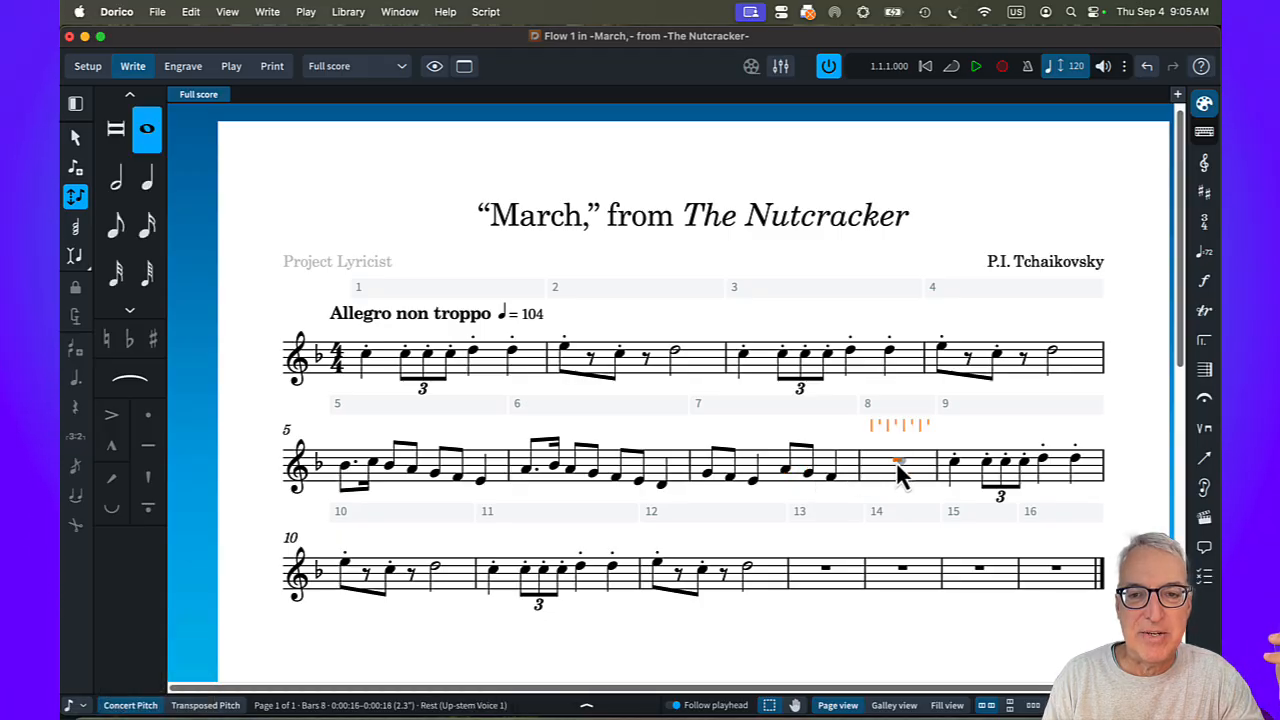
key("Return")
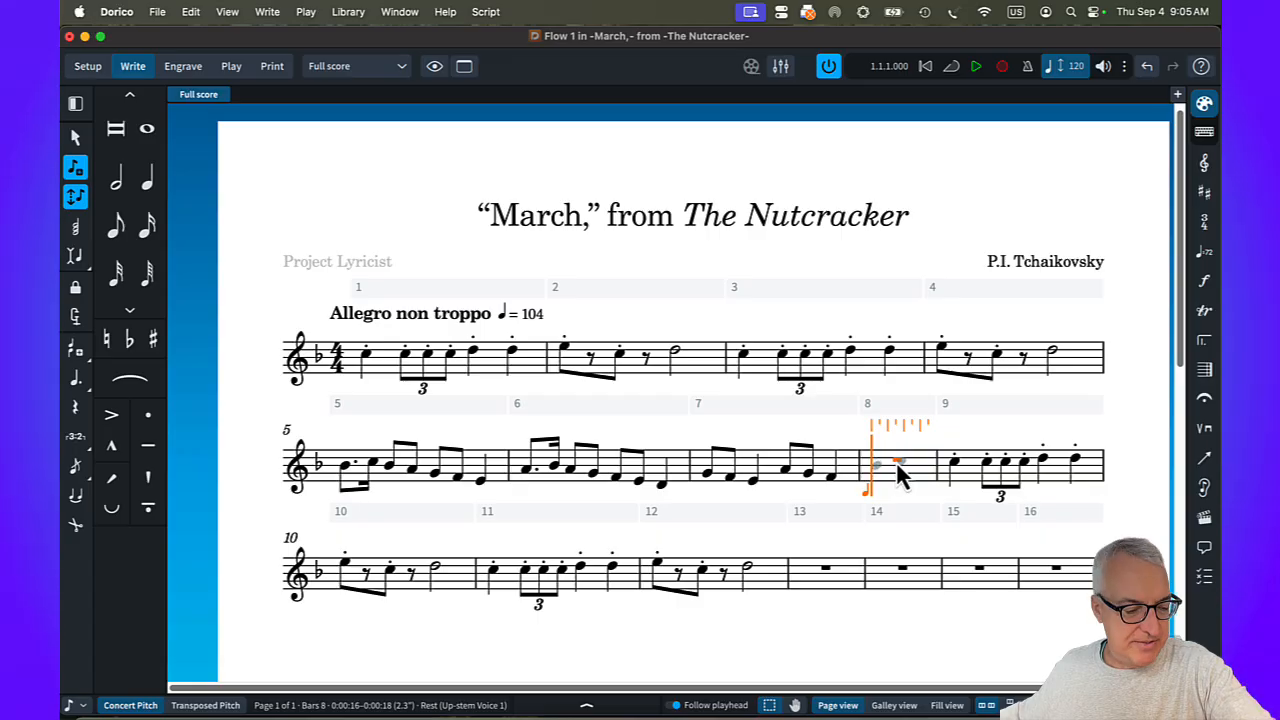
key("b")
key("5")
key("a")
key("5")
key("g")
key("5")
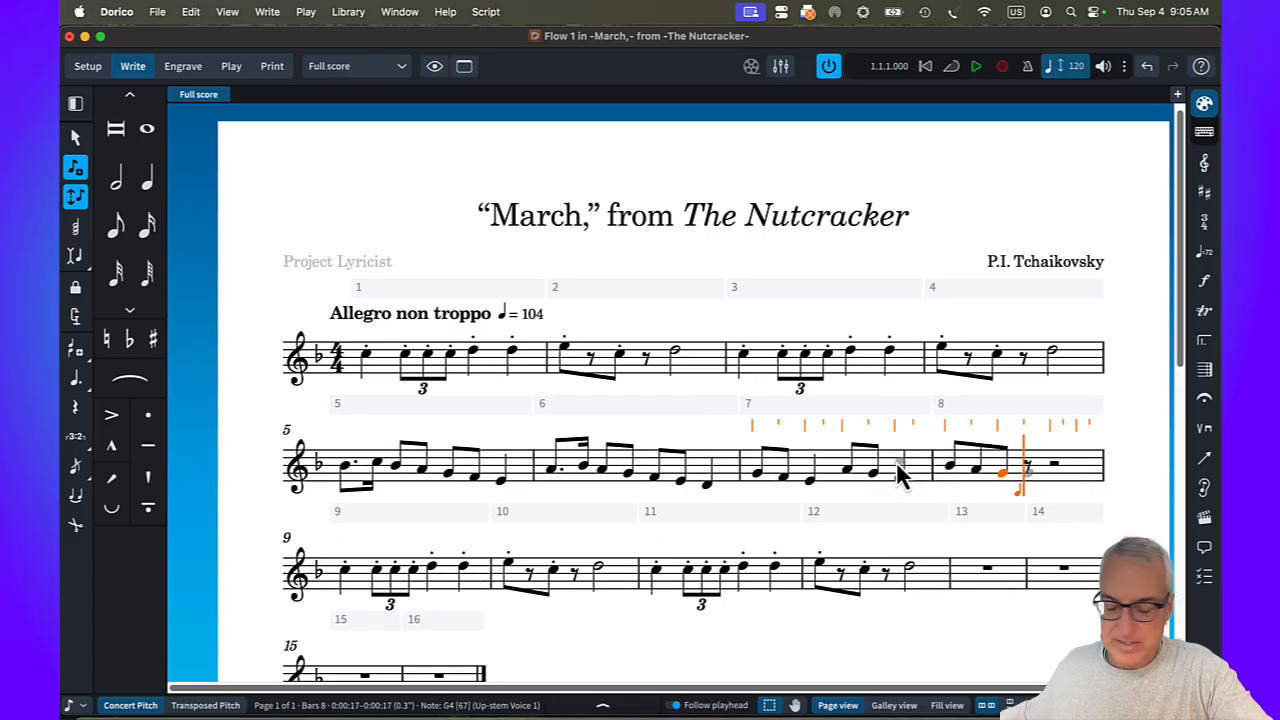
key("f")
key("e")
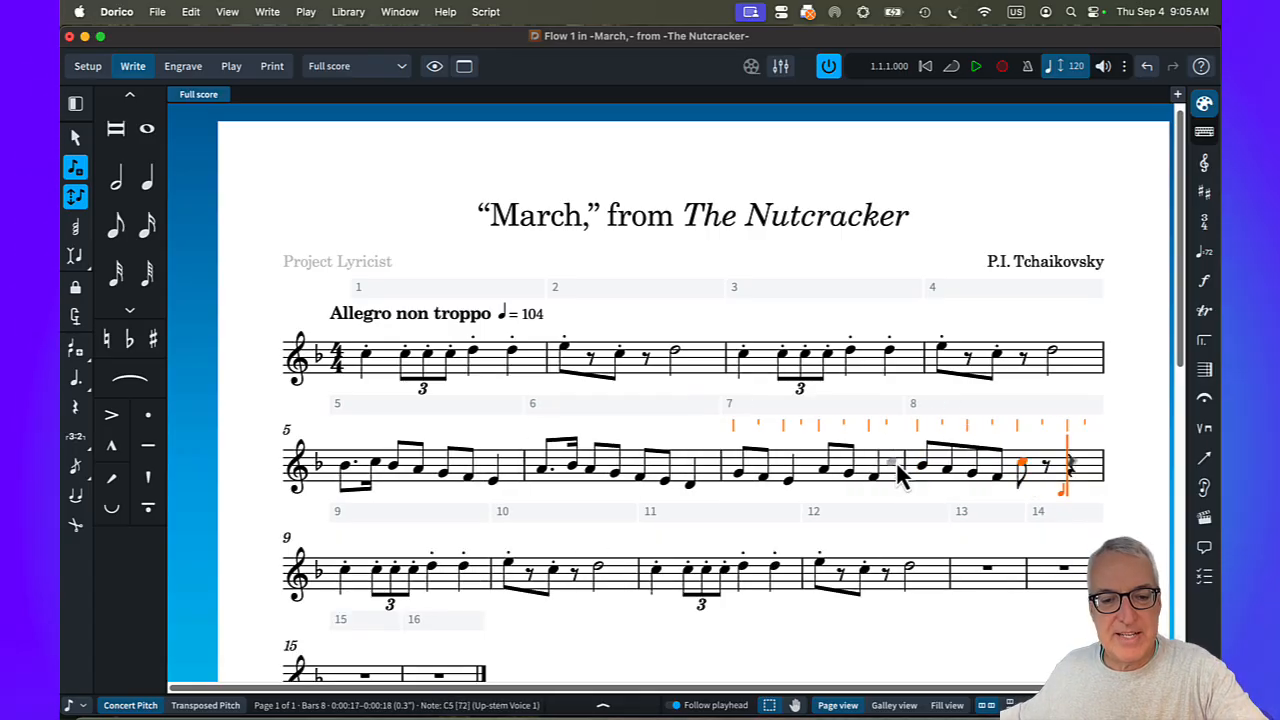
key("c")
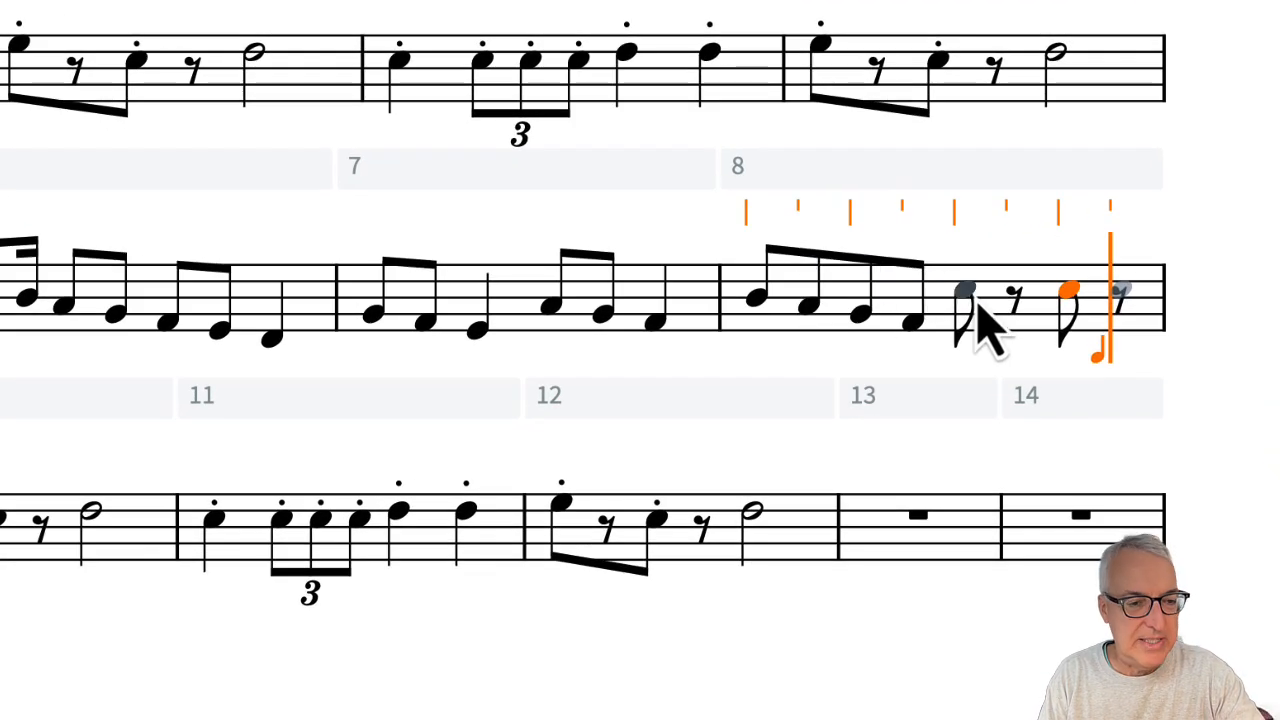
key("Escape")
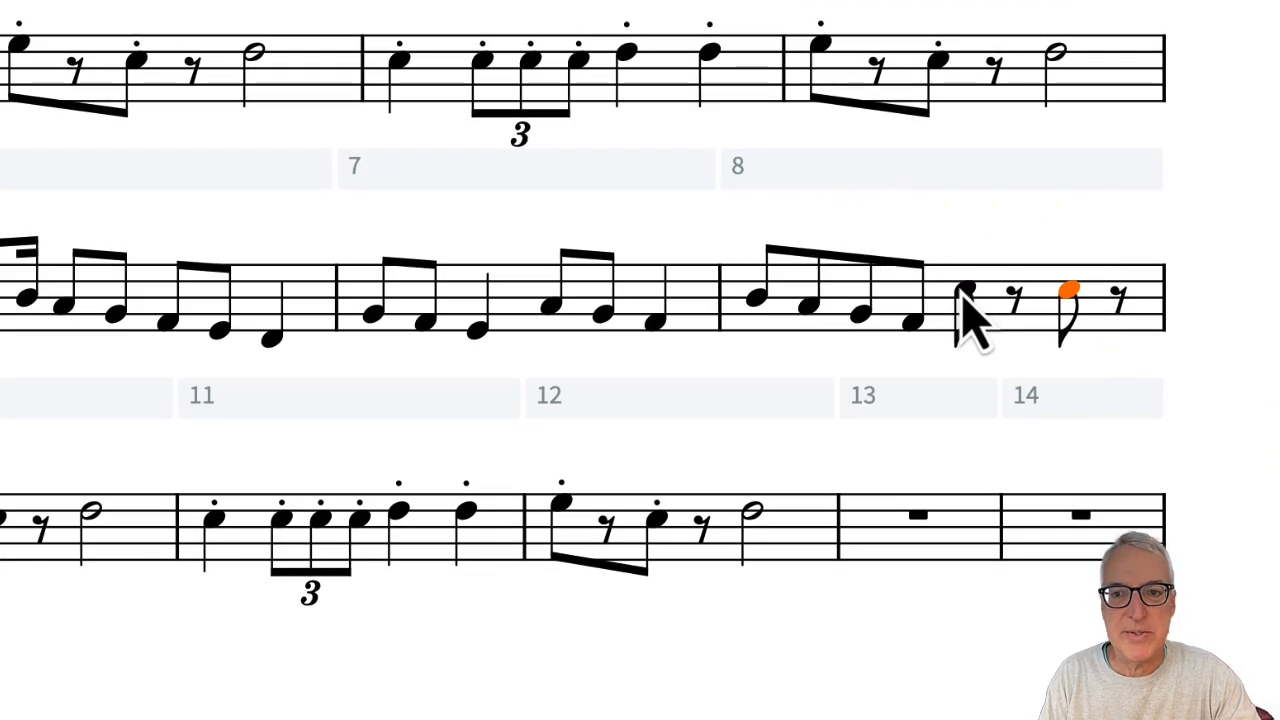
Beam the two C5 eighth notes in bar 8 together across the rest between them.
right_click(965, 318)
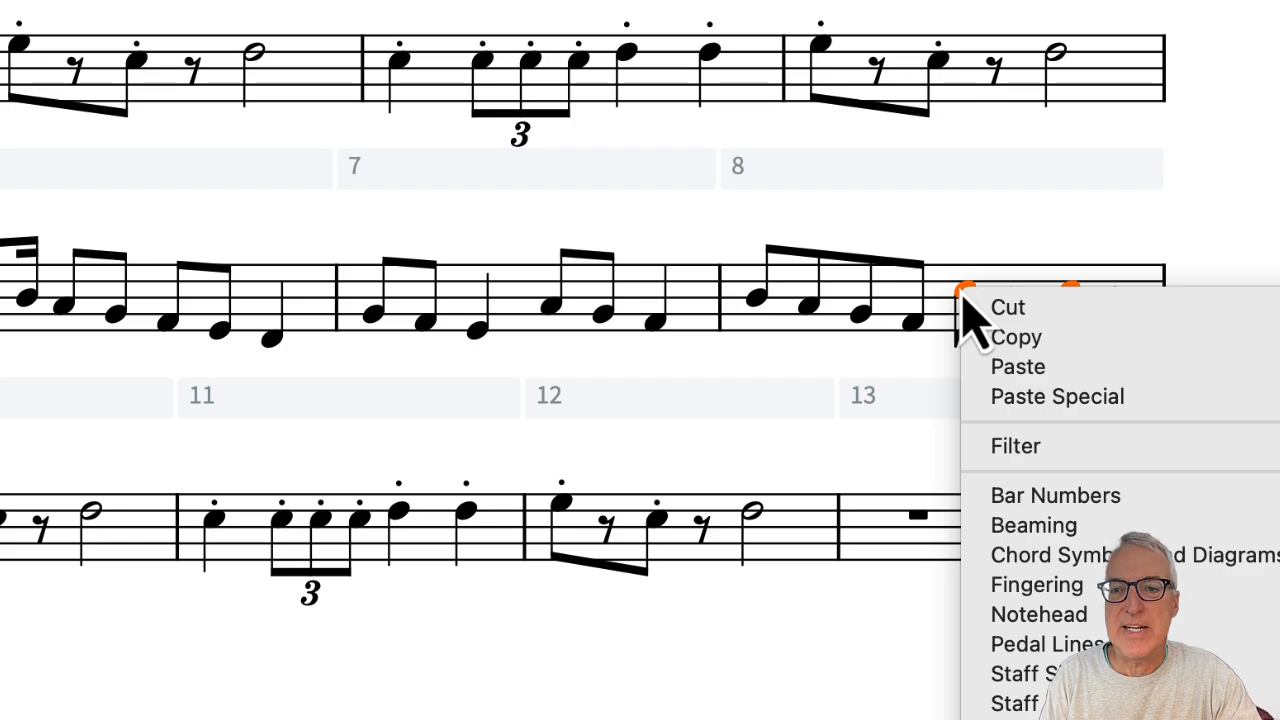
mouse_move(1040, 530)
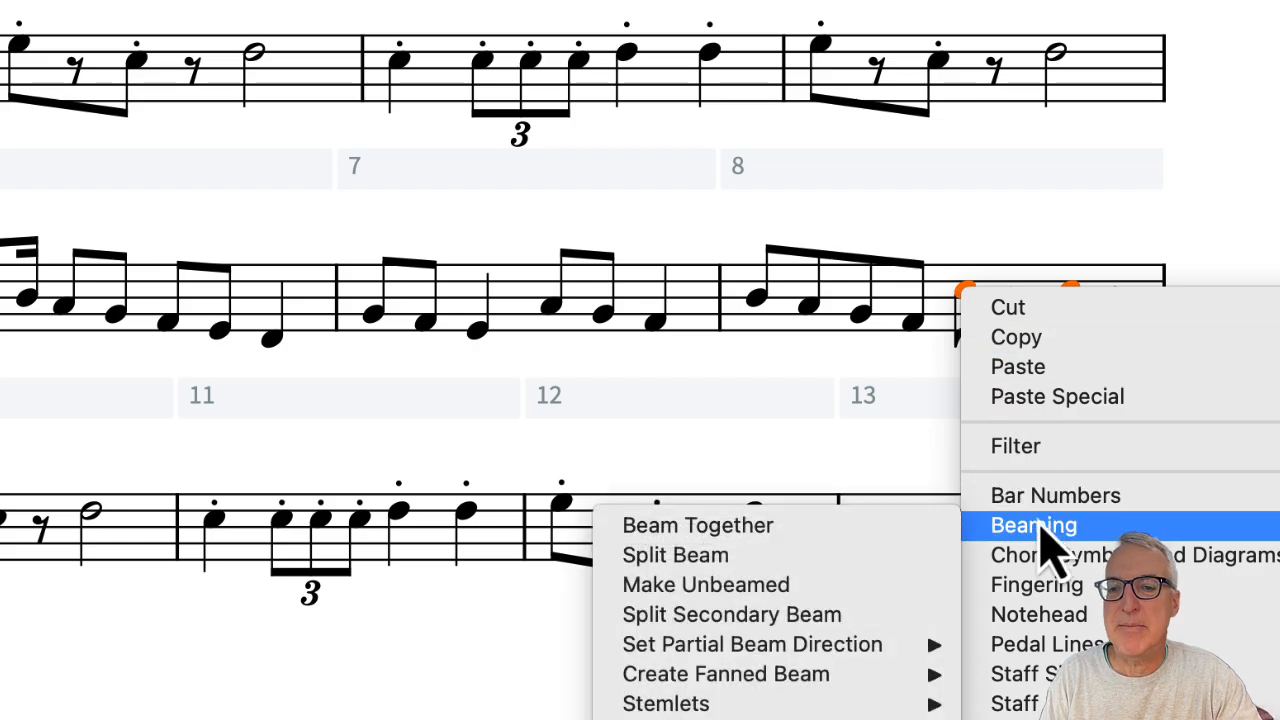
left_click(880, 528)
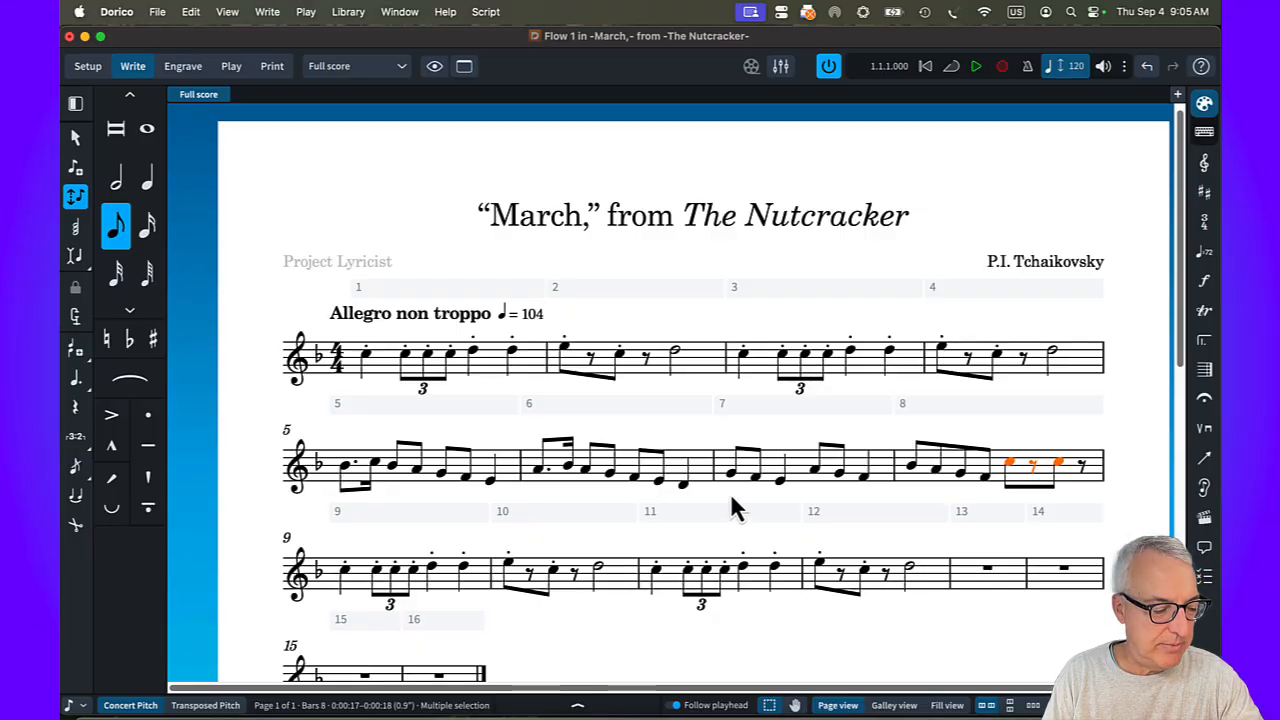
Add a slur from G4 to F4 in bar 5 and another from F4 to E4 in bar 6.
left_click(445, 478)
key("s")
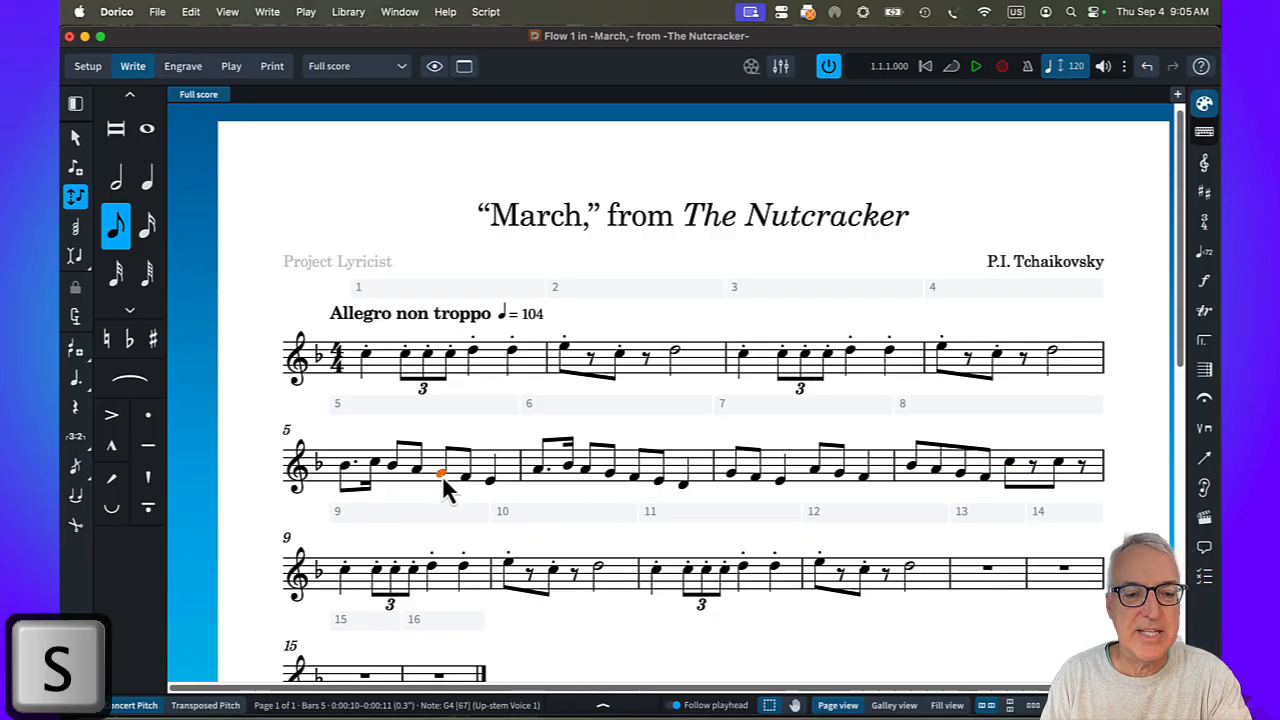
left_click(635, 480)
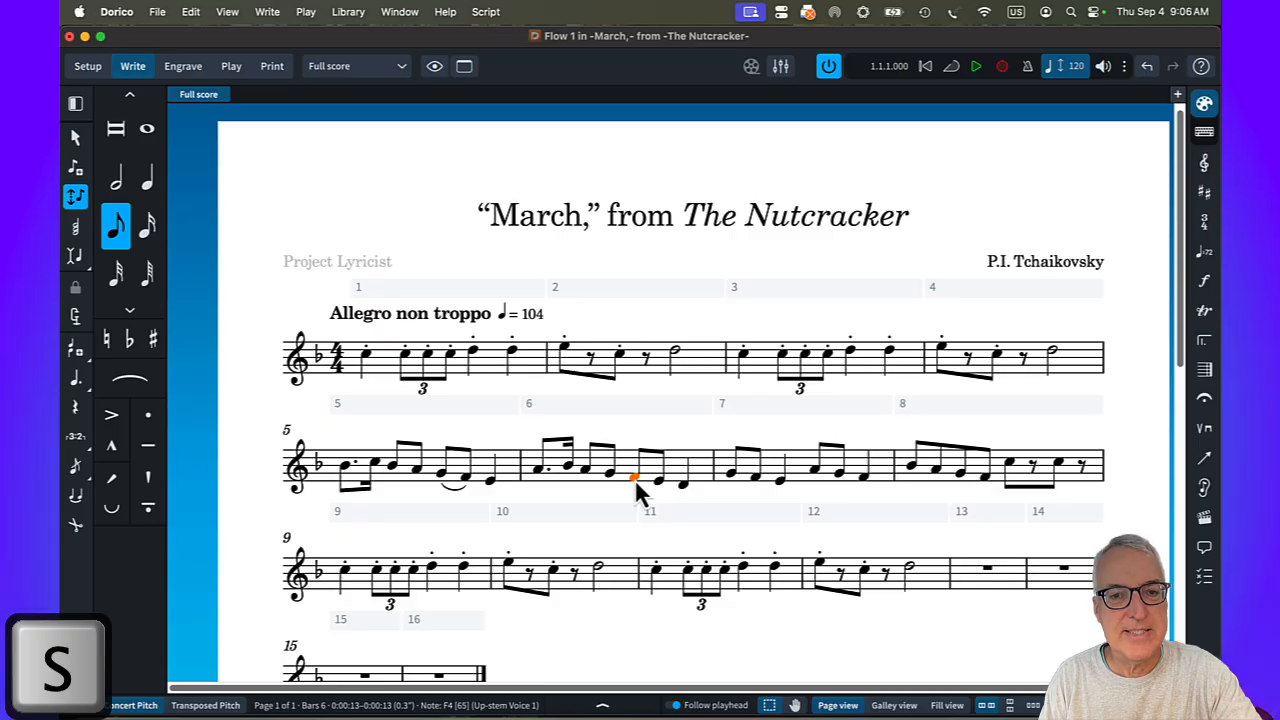
key("s")
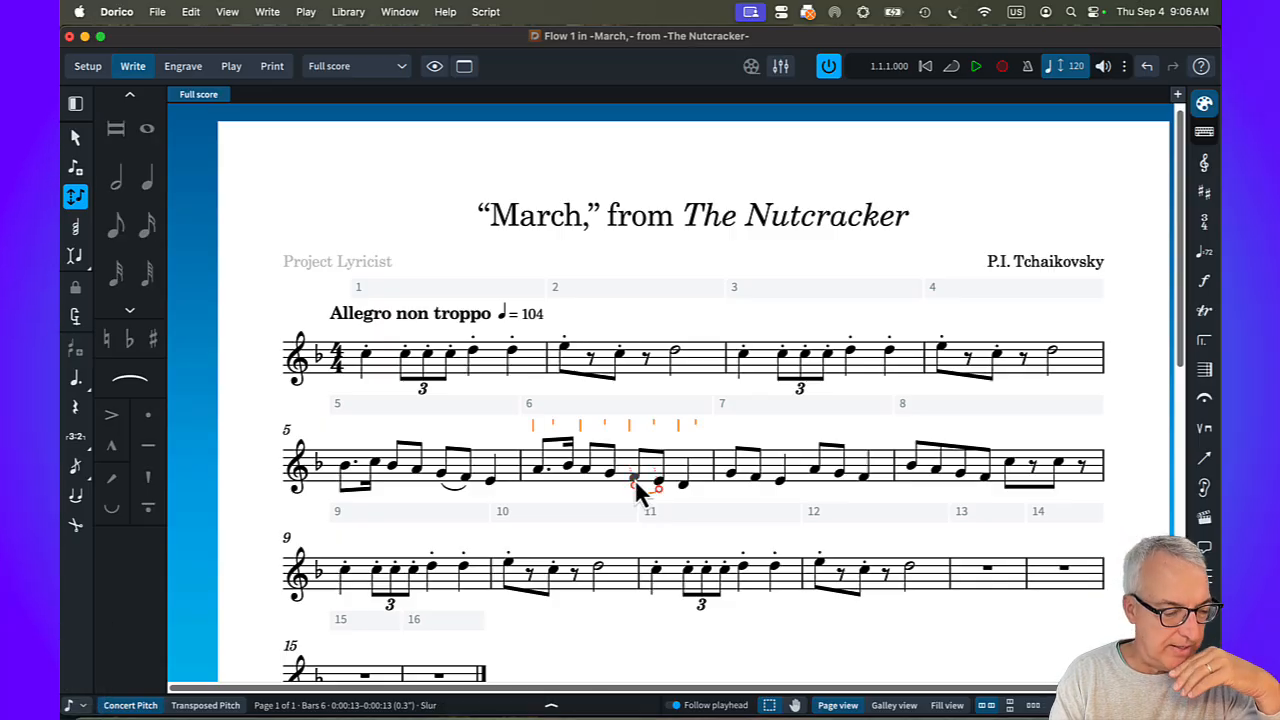
Slur each three-note figure in bar 7, from G4 to E4 and from A4 to F4.
key("Right")
key("Right")
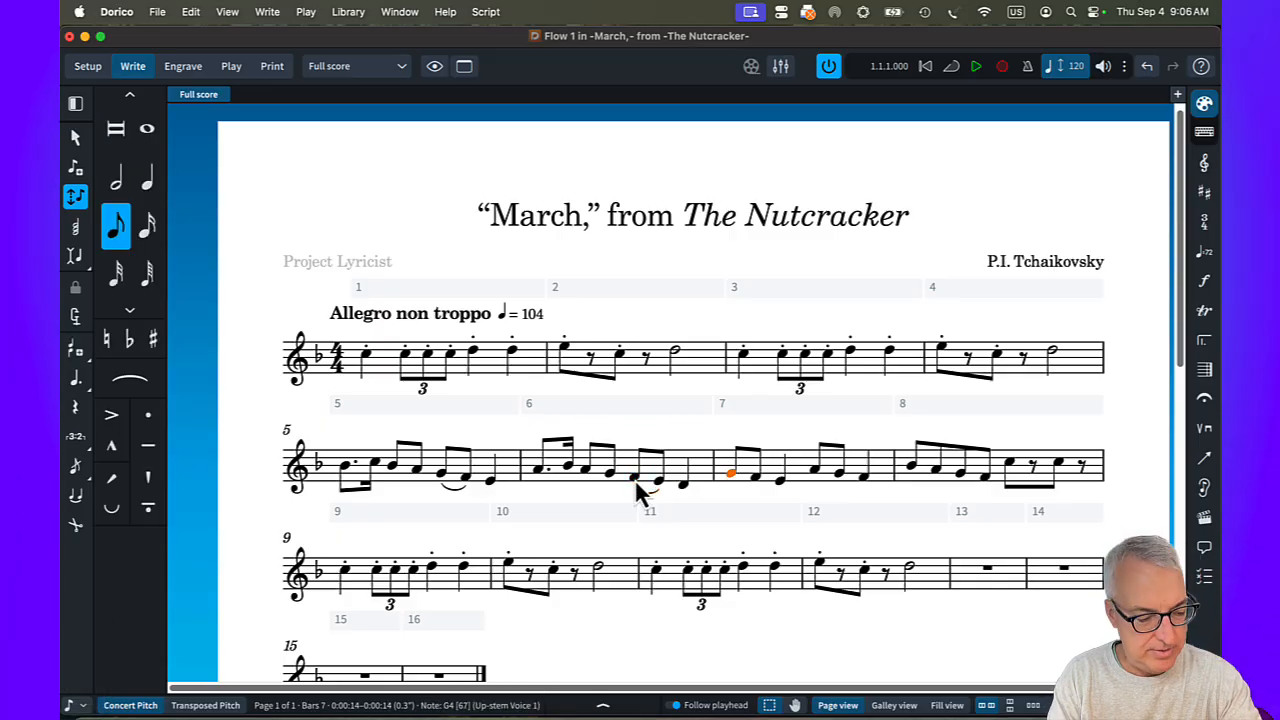
left_click(779, 482, "shift")
key("s")
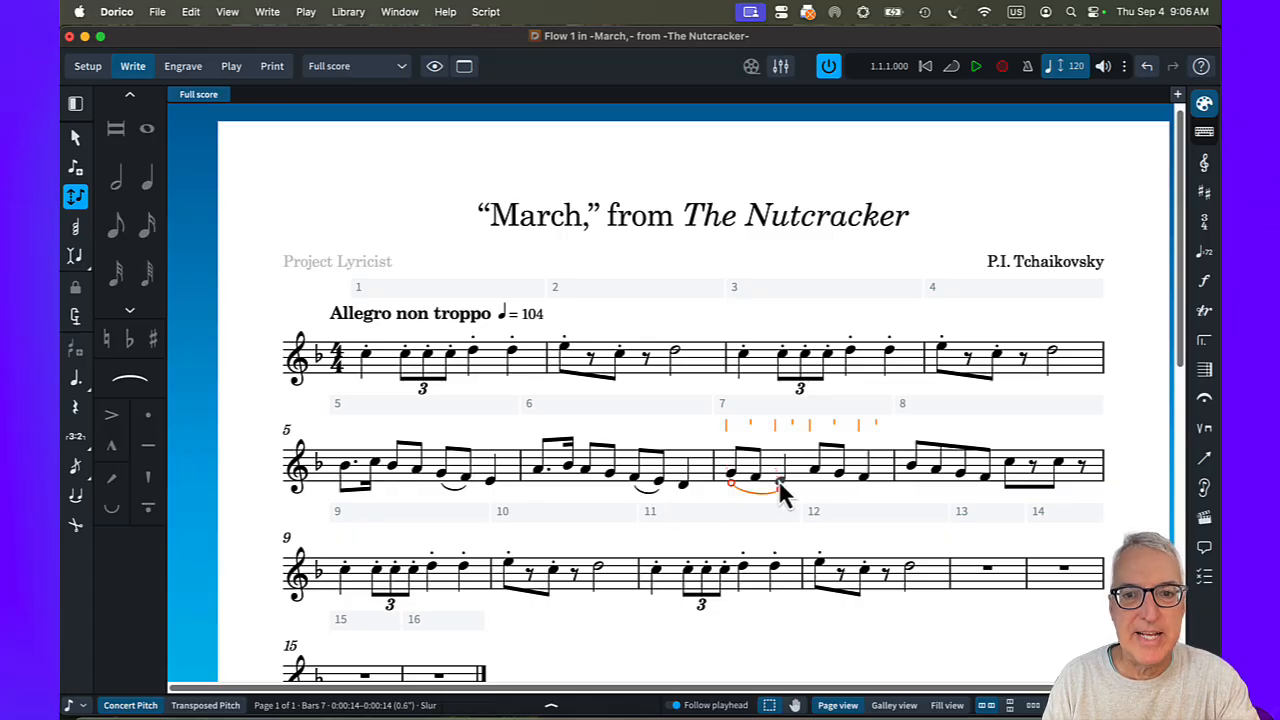
key("Right")
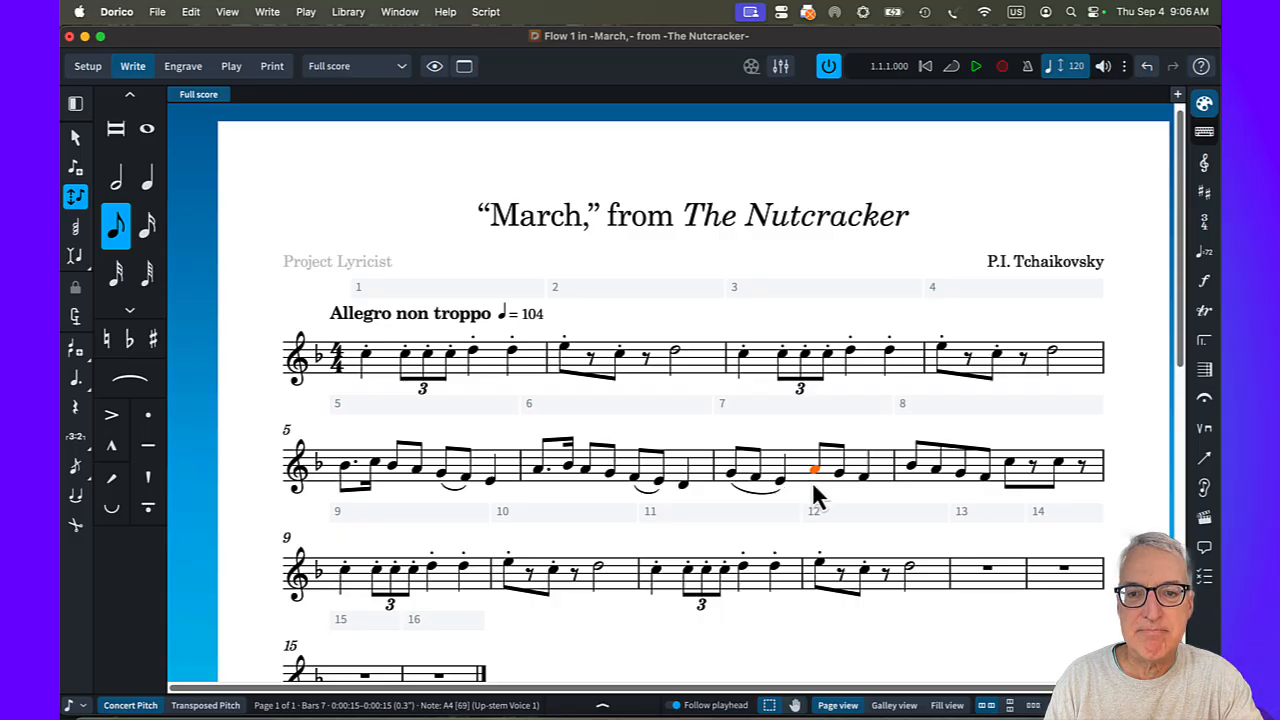
left_click(861, 477, "shift")
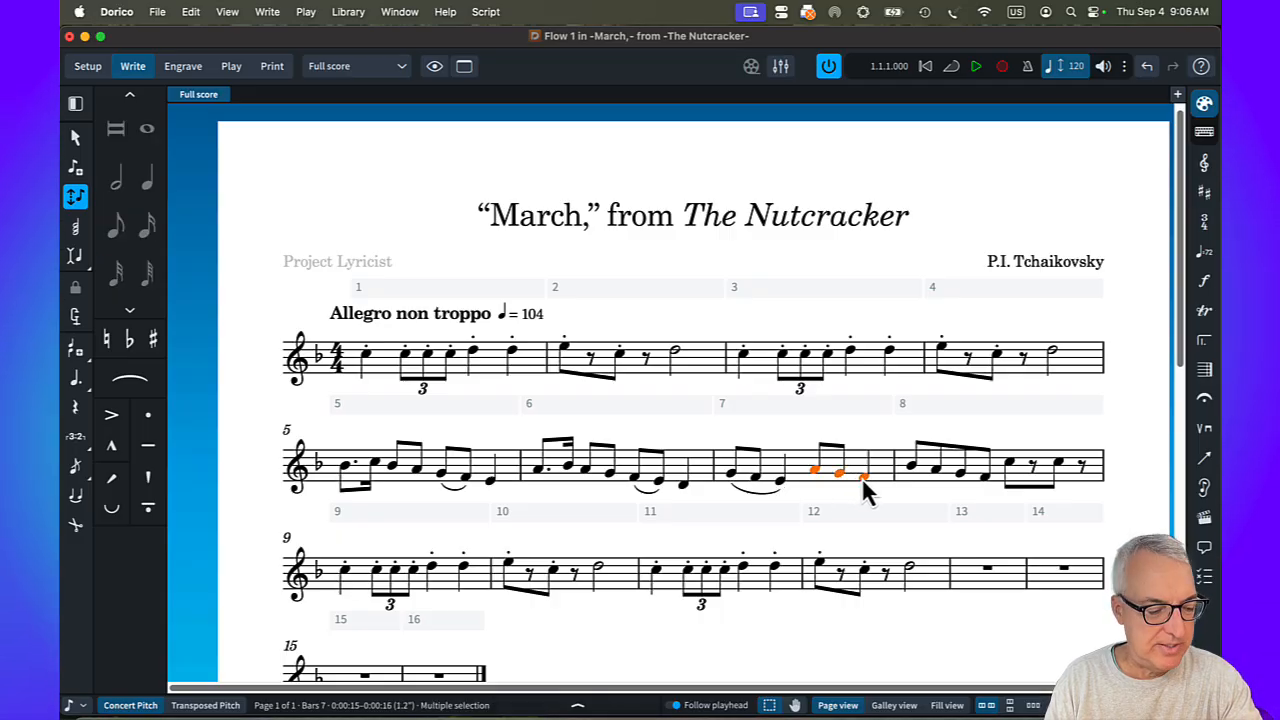
key("s")
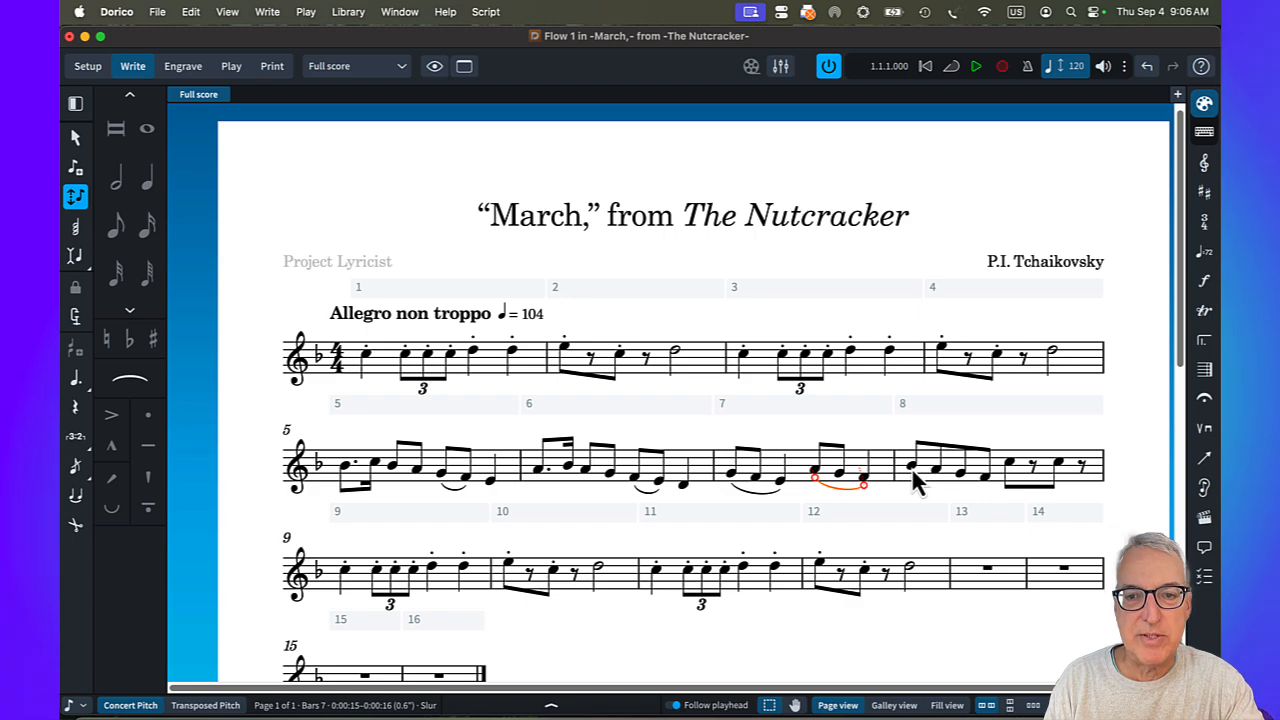
Slur B-flat4 to A4 in bar 8 and add staccato to the bar's two C5 eighth notes.
left_click(912, 476)
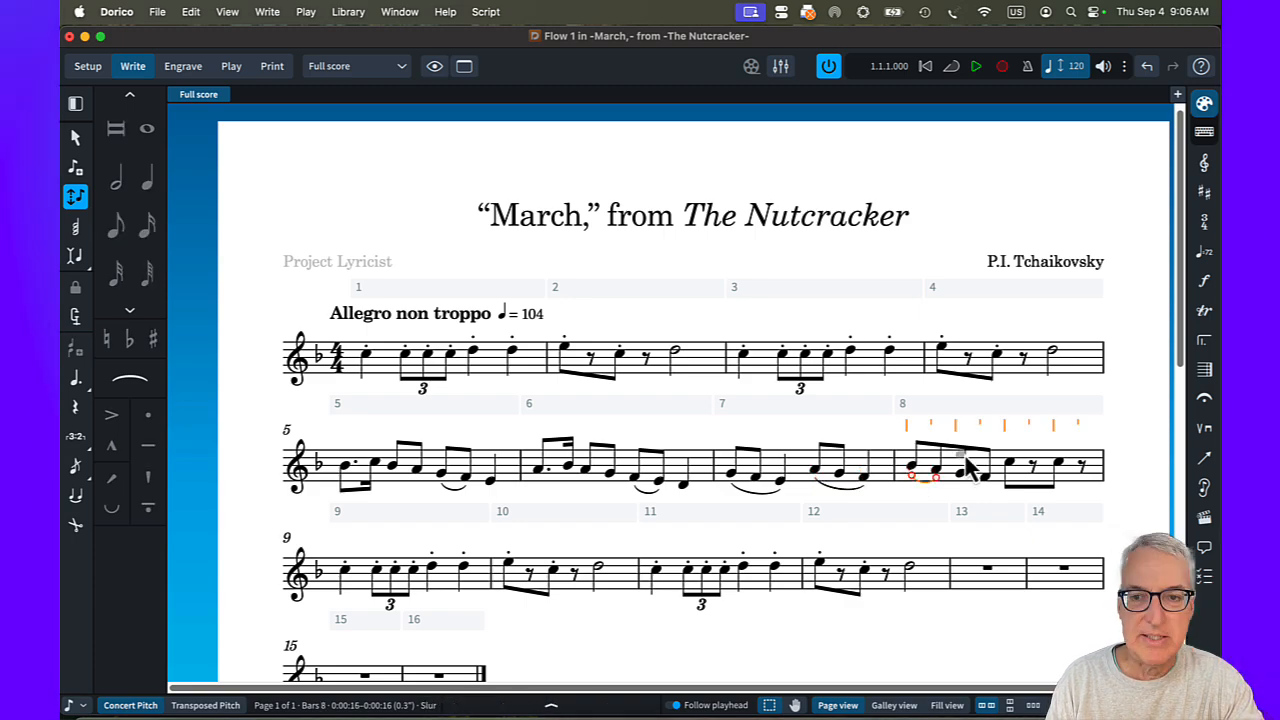
left_click(1010, 464)
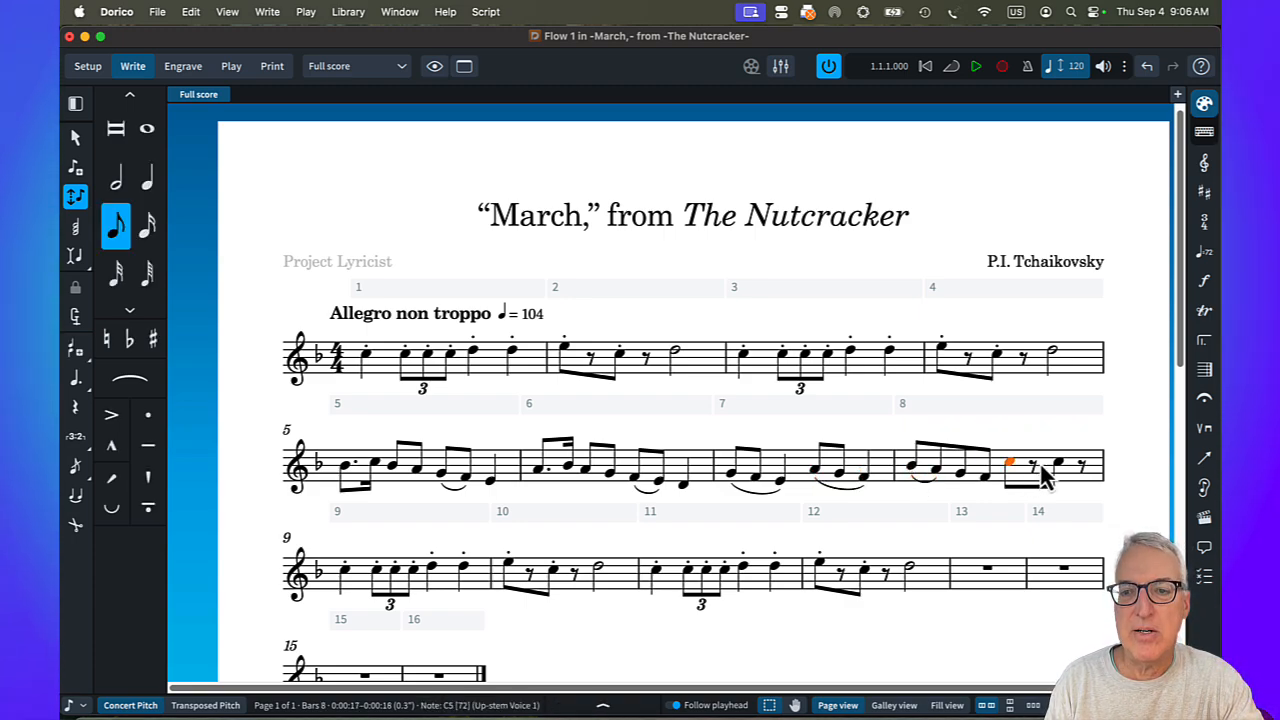
left_click(1058, 462, "shift")
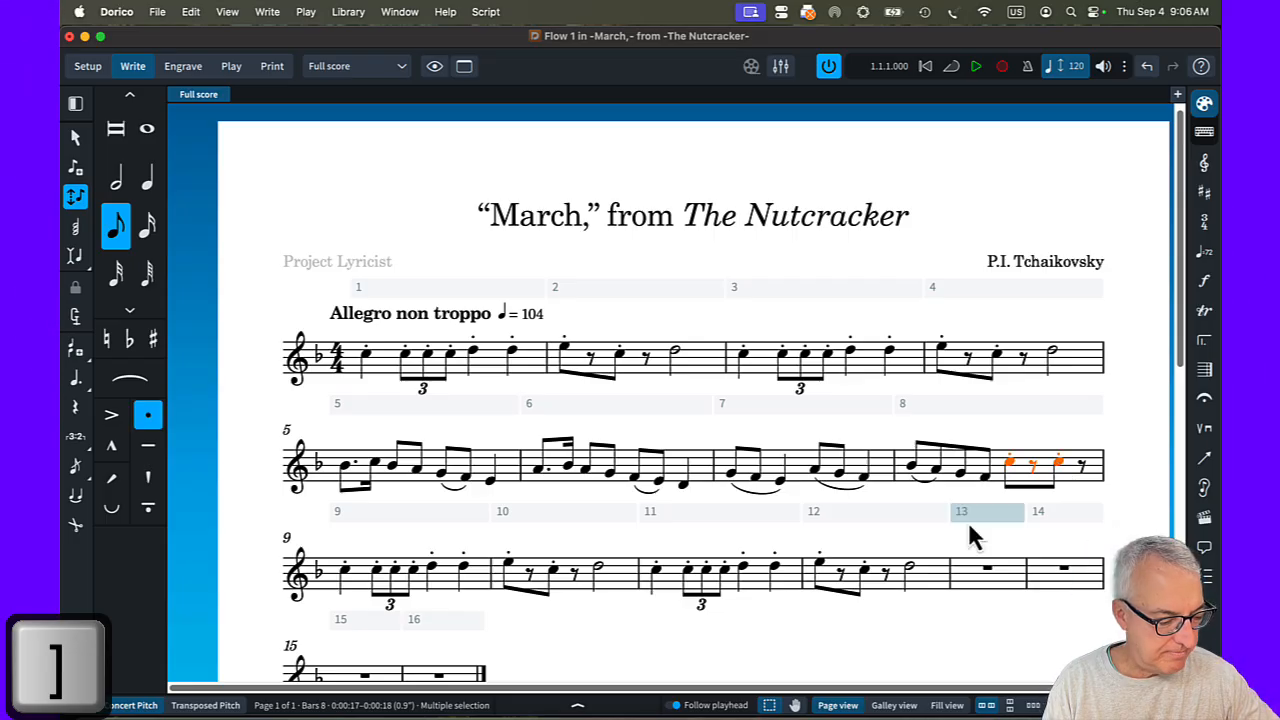
Copy the phrase in bars 5 and 6, with its slurs, into bars 13 and 14.
scroll(903, 527, "down", 4)
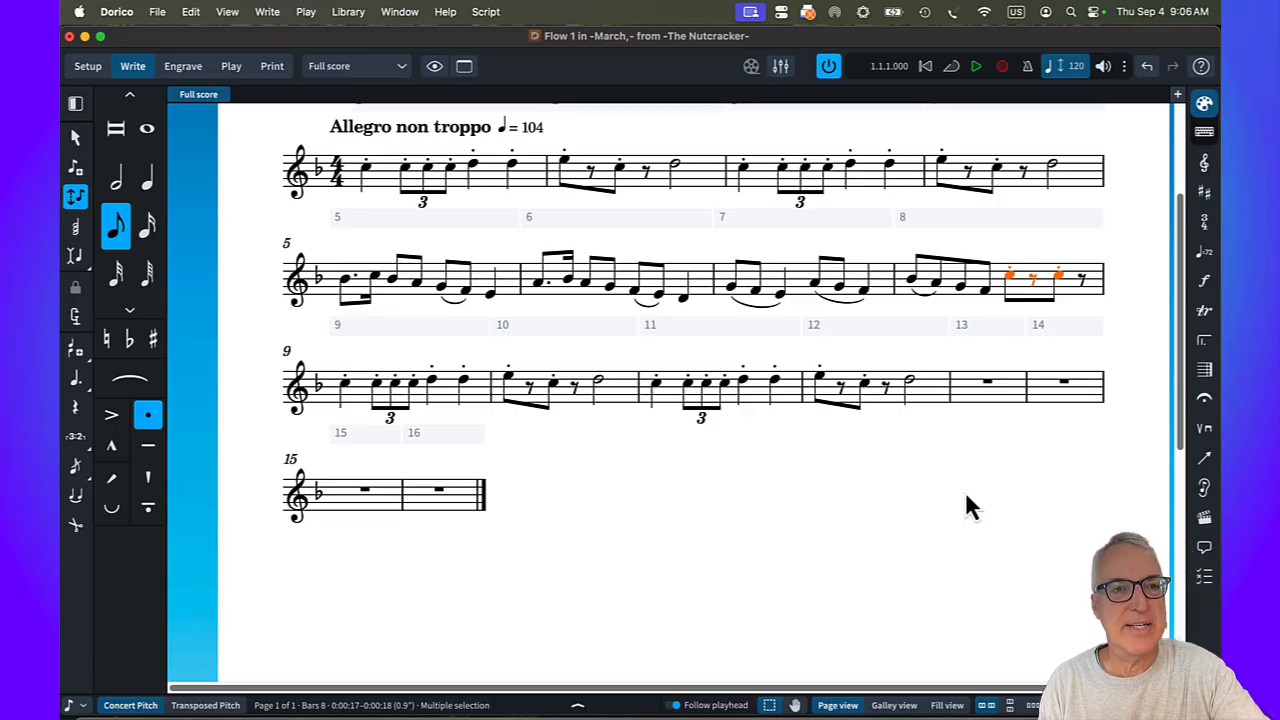
left_click_drag(403, 305, 640, 290)
key("super+c")
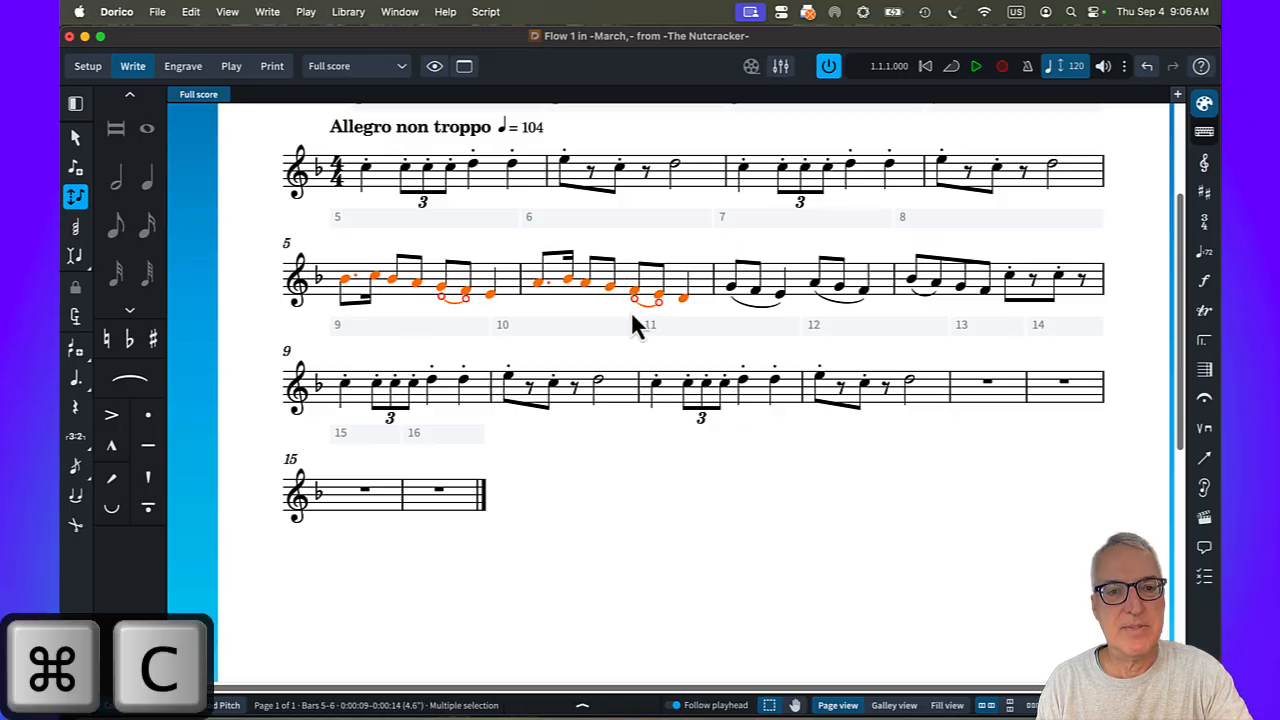
left_click(992, 404)
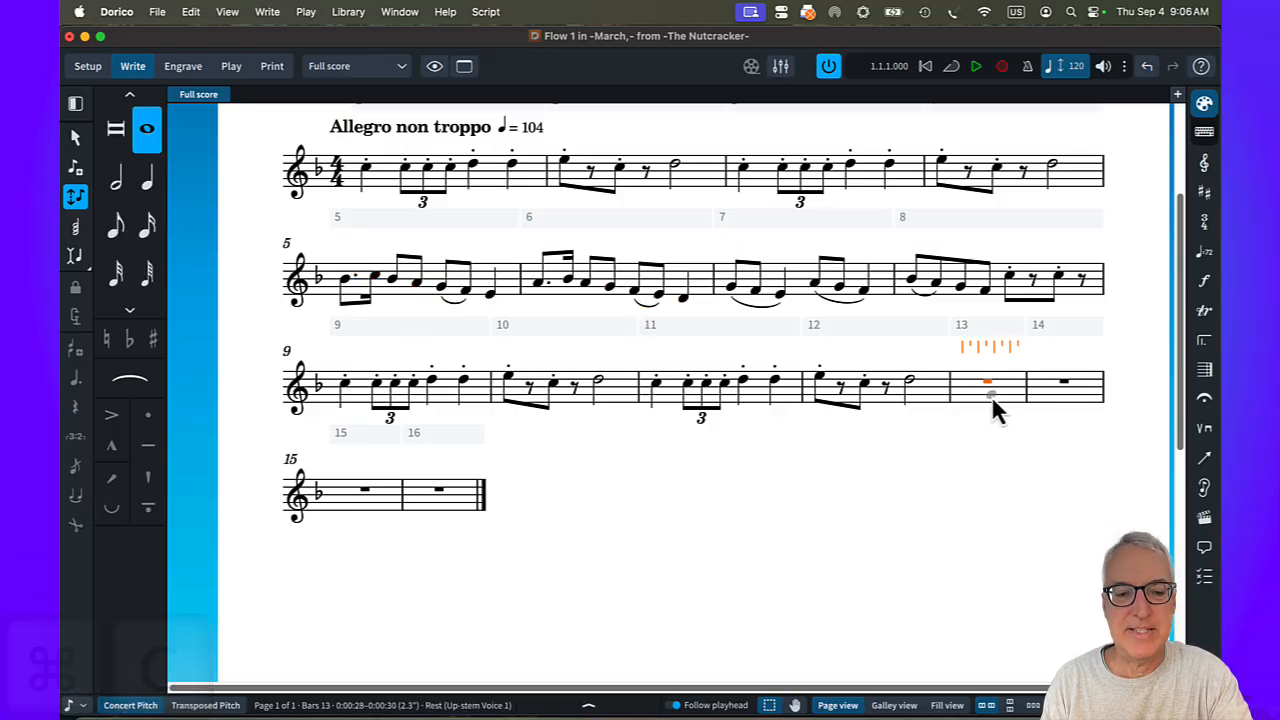
key("super+v")
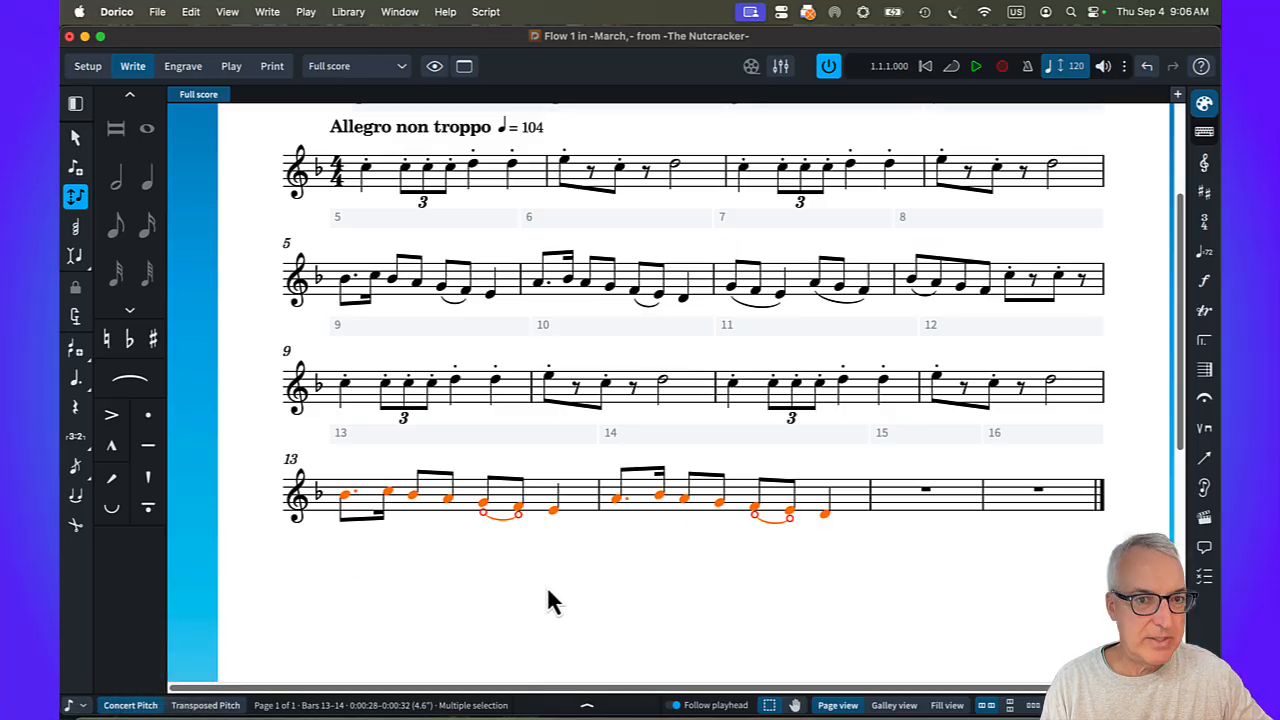
left_click(614, 601)
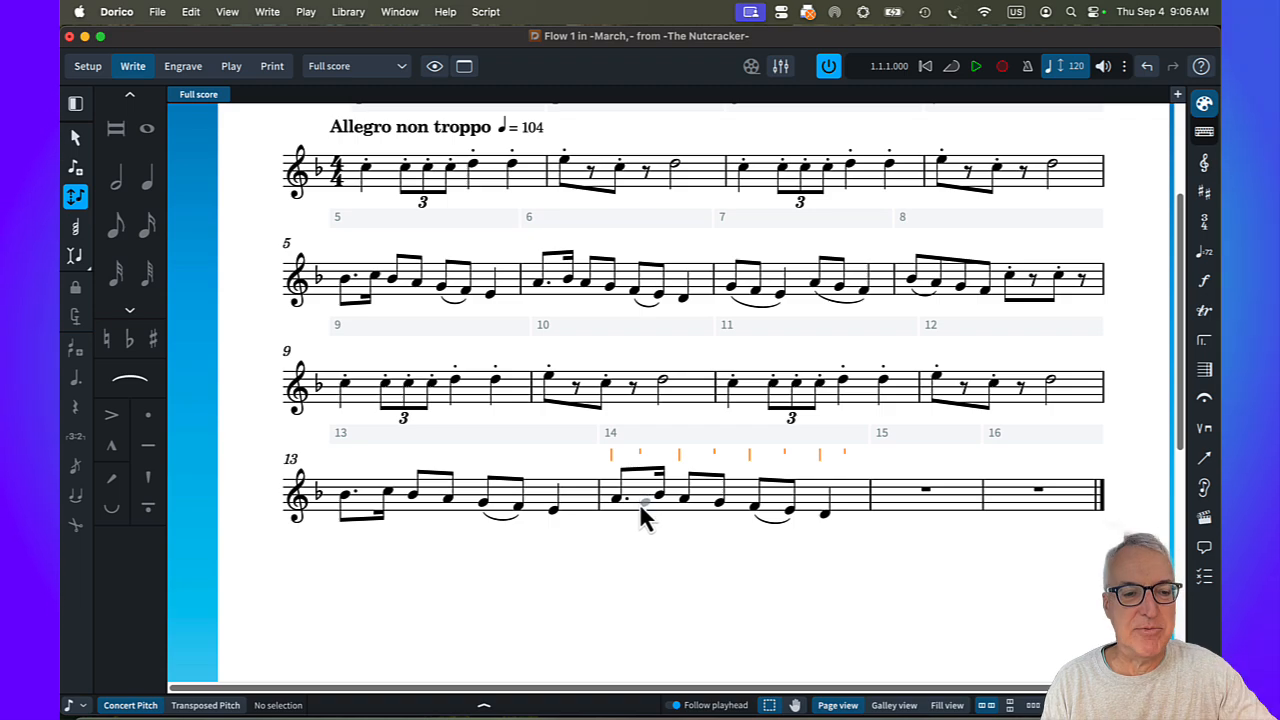
Raise all the notes in bar 14 by two staff steps so the bar starts on C5.
left_click(640, 506)
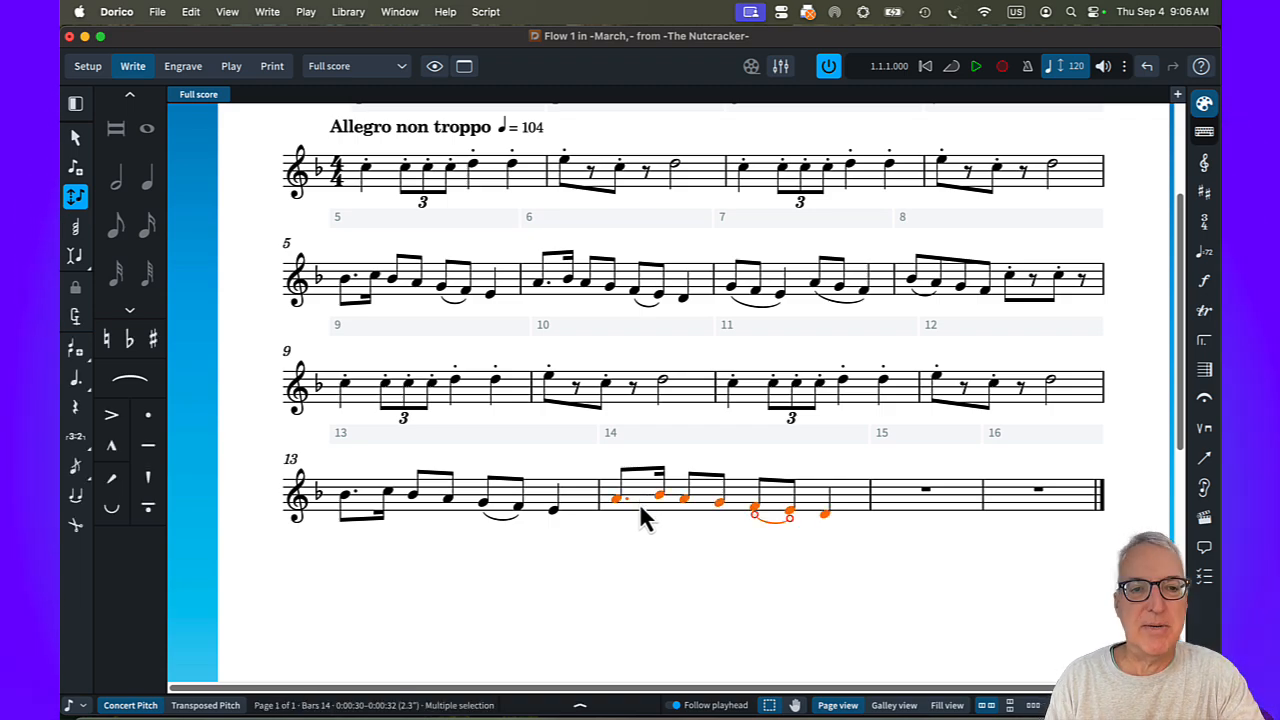
key("alt+Up")
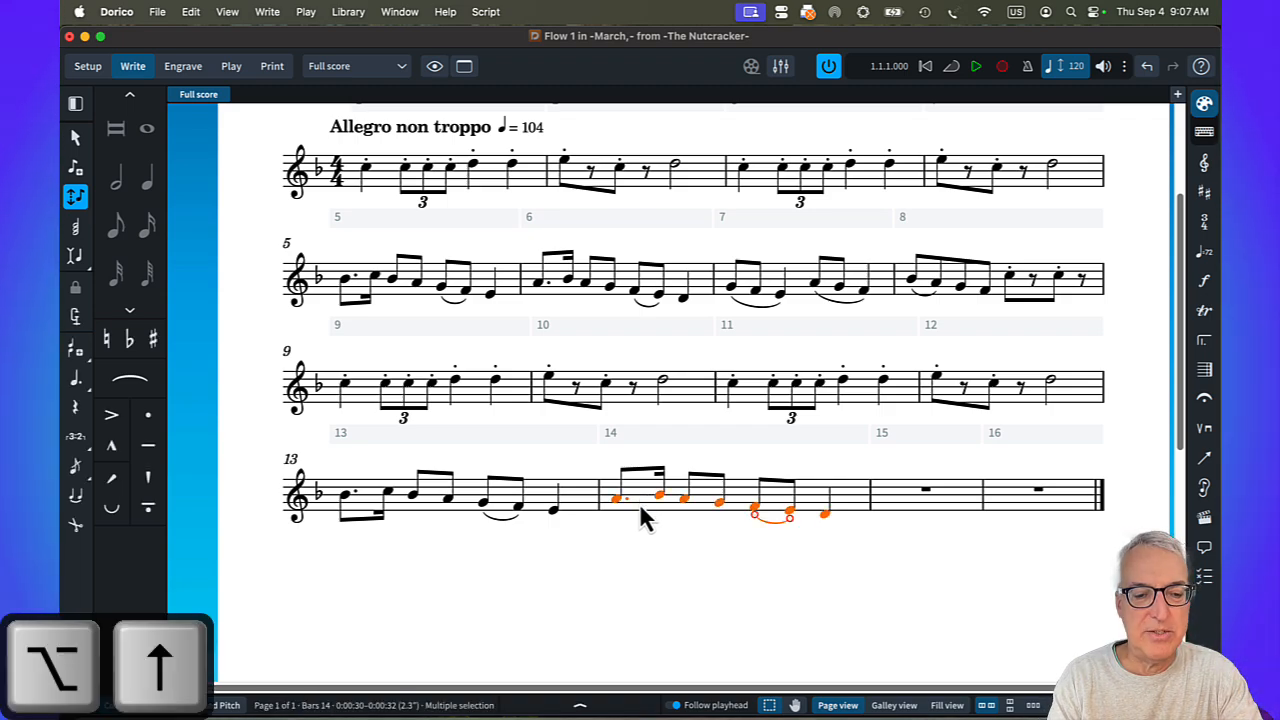
key("alt+Up")
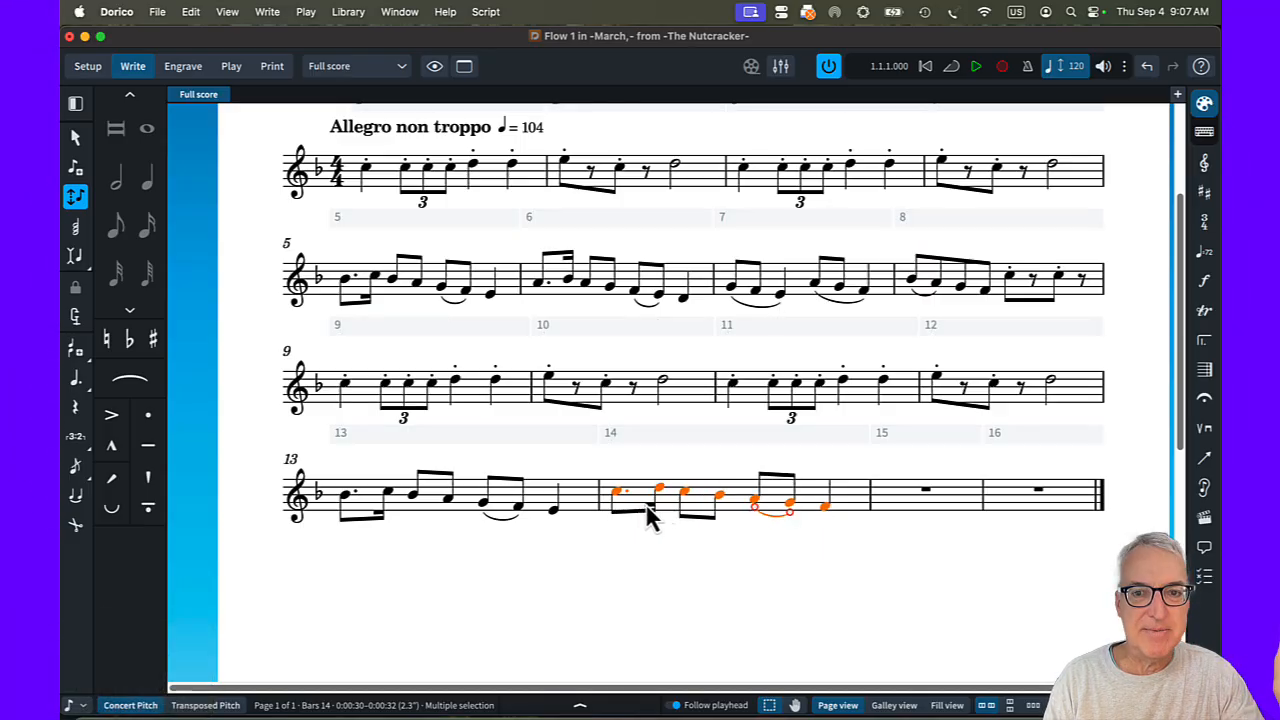
Copy the two slurred three-note figures of bar 7 into bar 15.
left_click(797, 290)
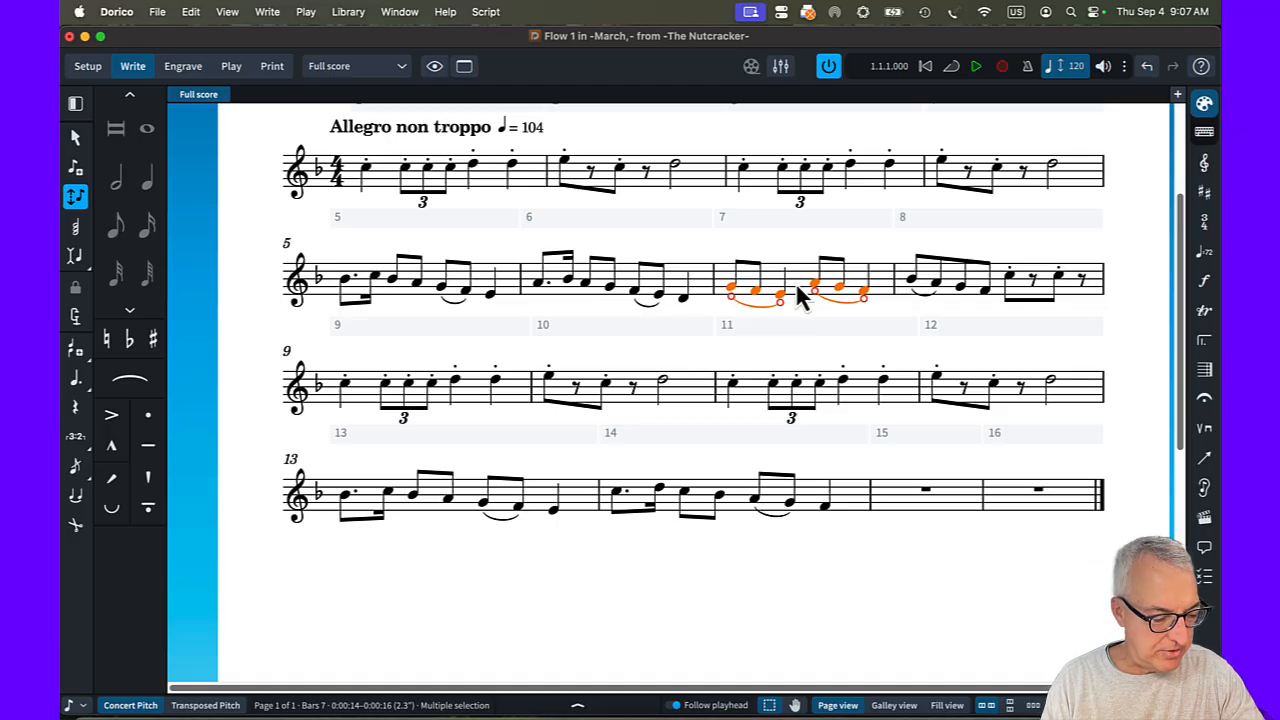
key("super+c")
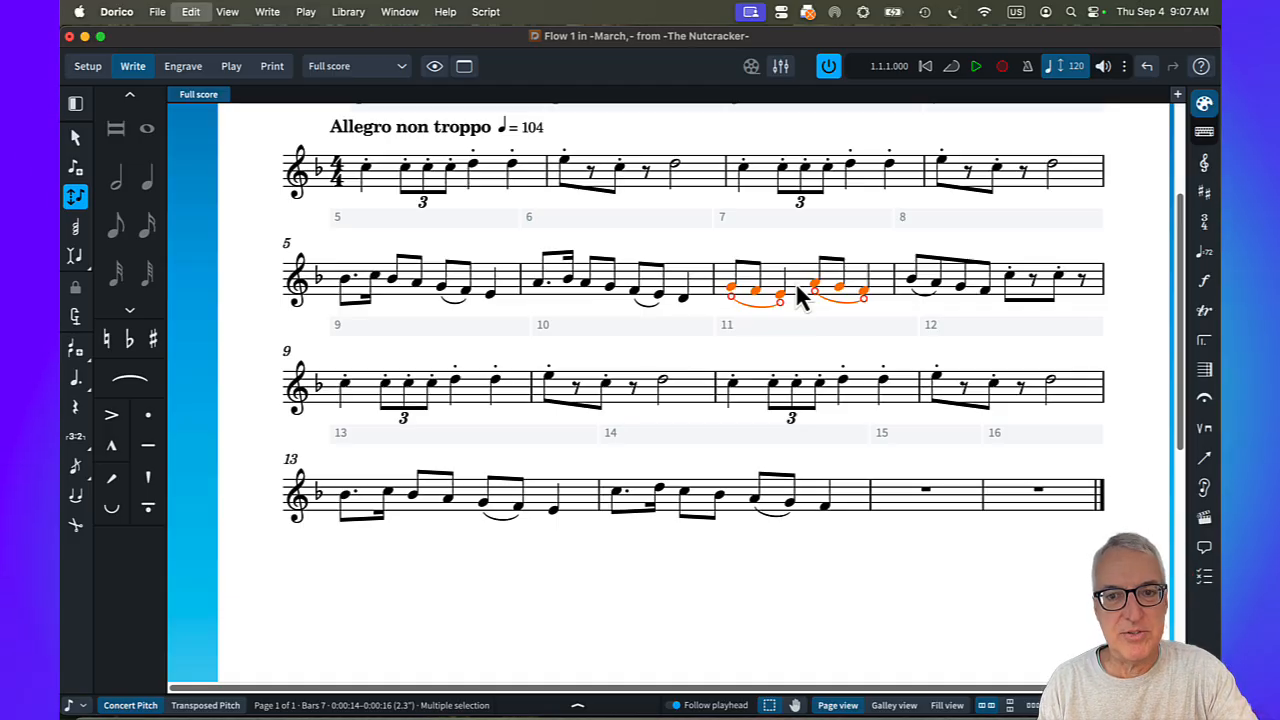
left_click(906, 506)
key("super+v")
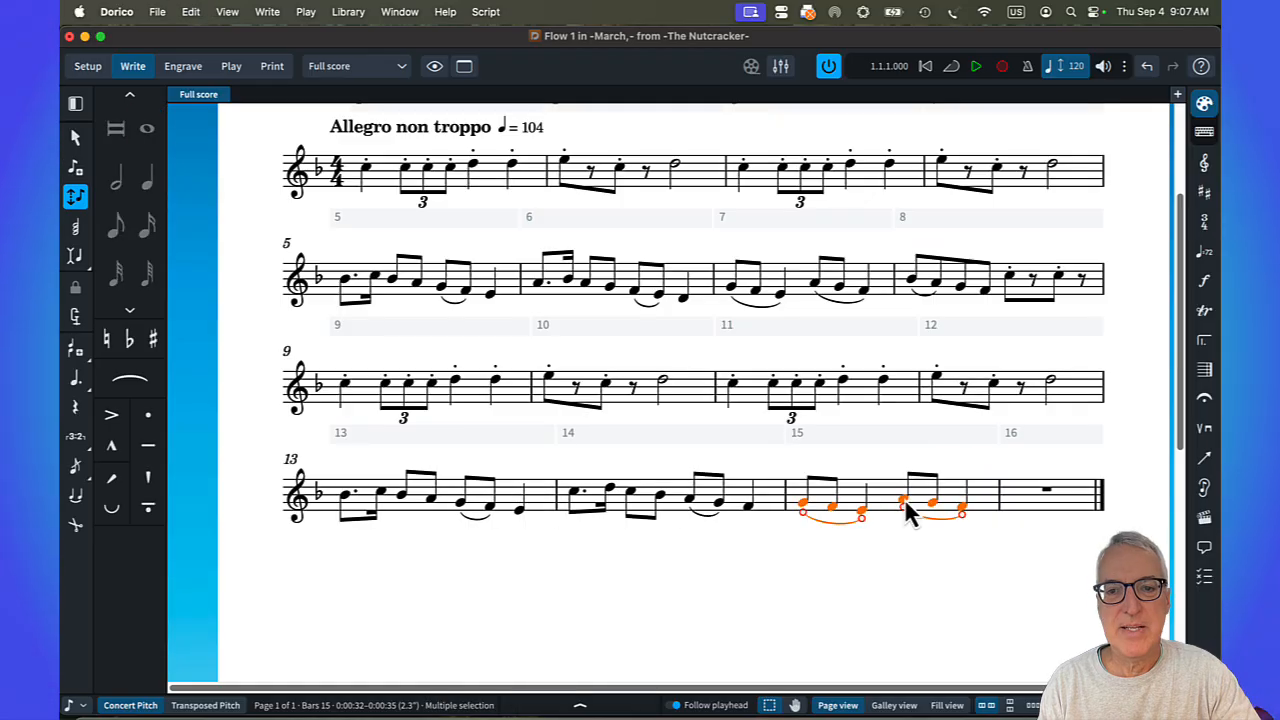
Raise all the notes in bar 15 by four staff steps so the two figures start on D5 and E5.
key("alt+shift")
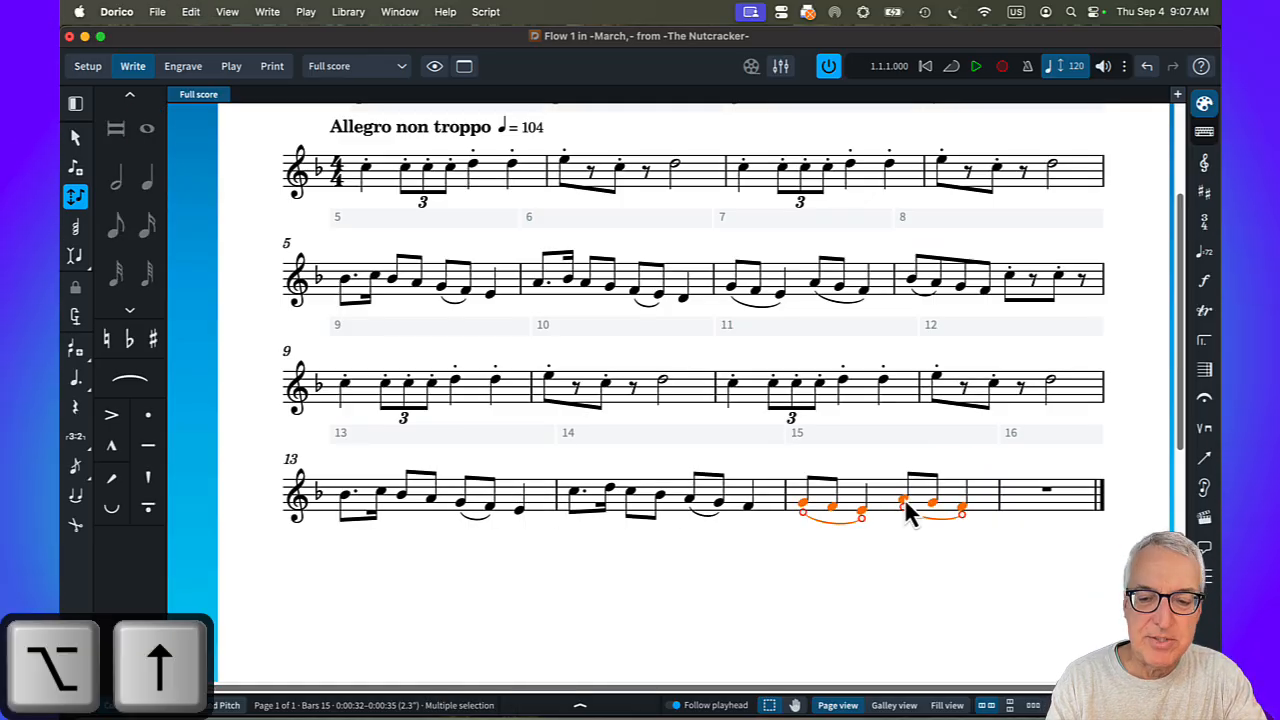
key("alt+Up")
key("alt+Up")
key("alt+Up")
key("alt+Up")
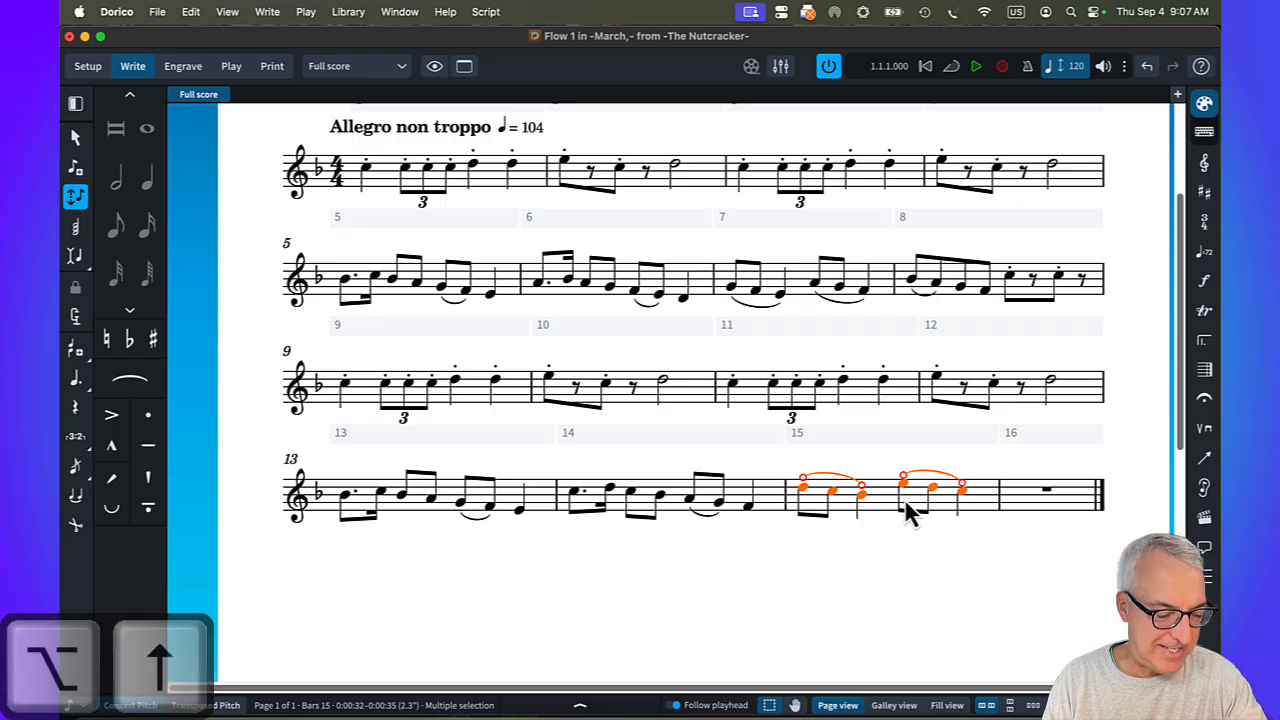
Enter eighth notes F5, E5, D5 and E5, a quarter note F5 and an eighth note F5 in bar 16.
left_click(1046, 494)
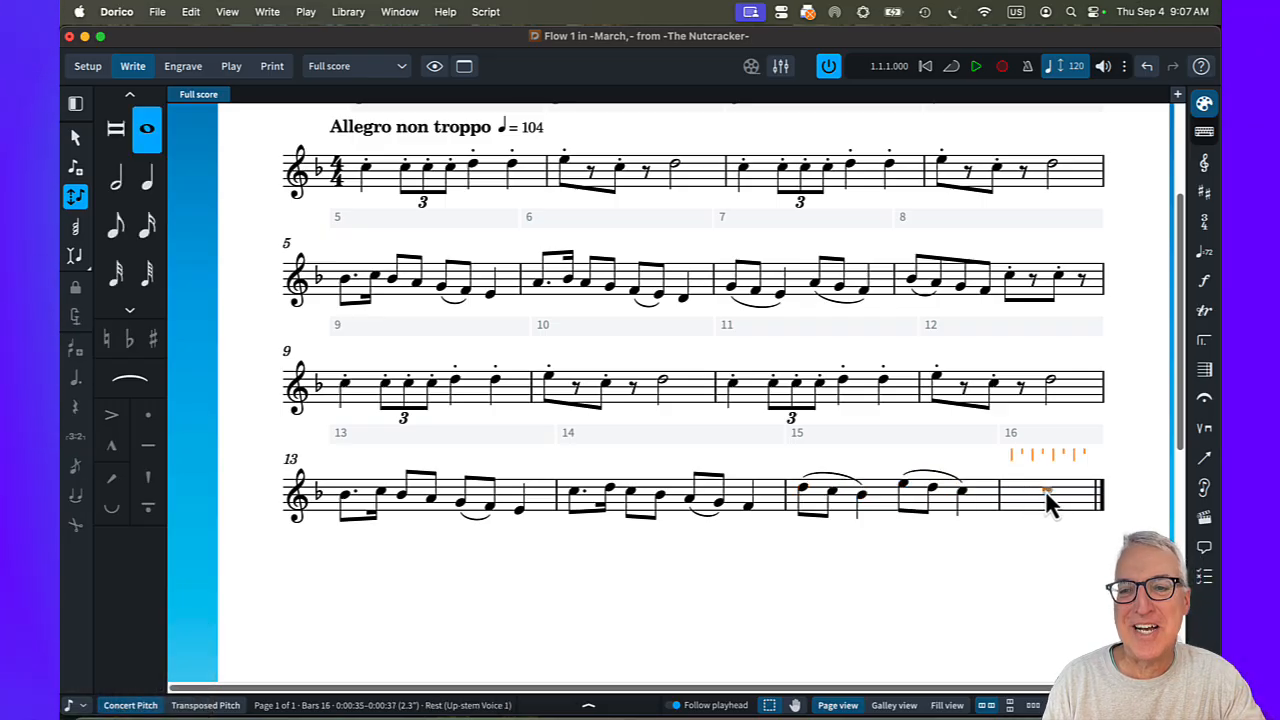
key("shift+n")
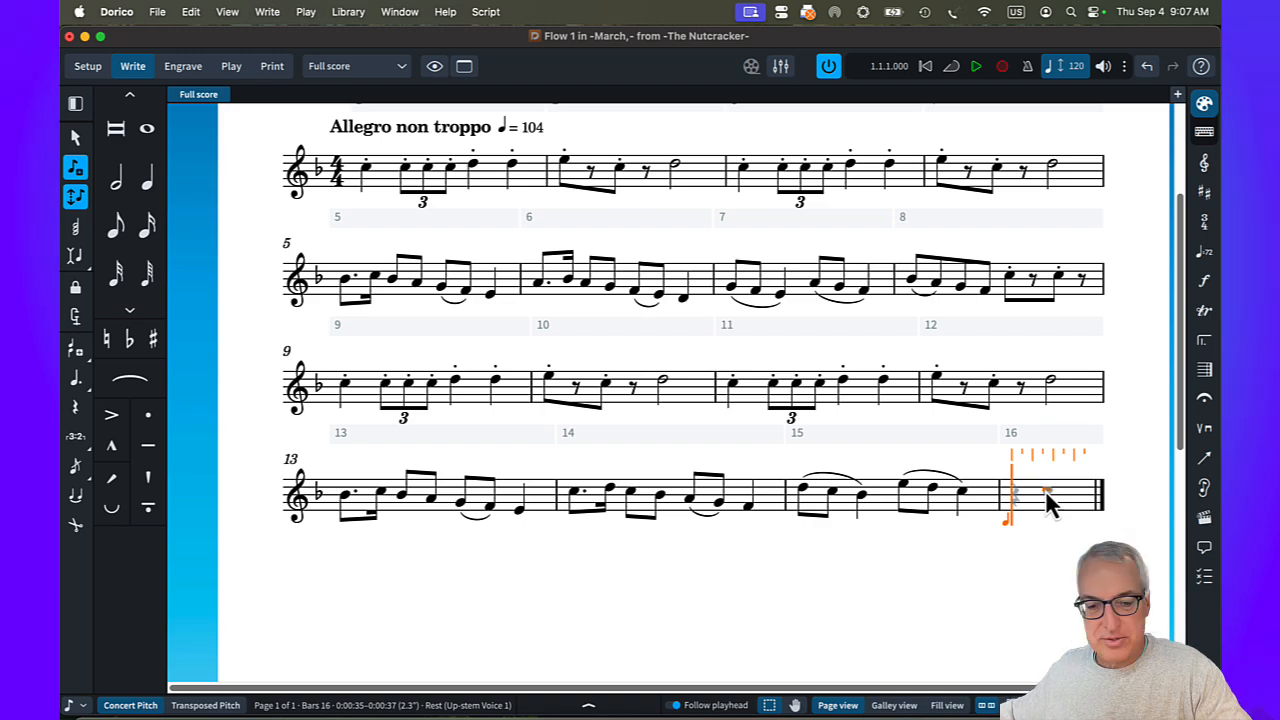
key("f")
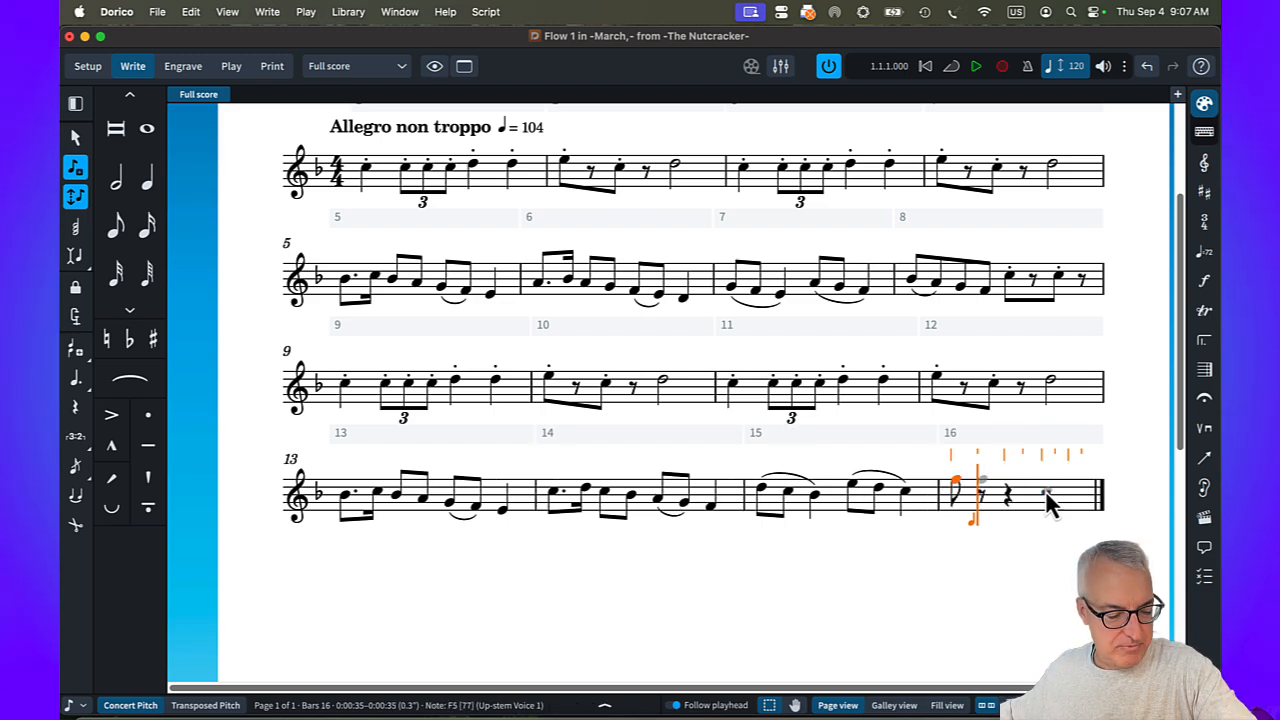
key("5")
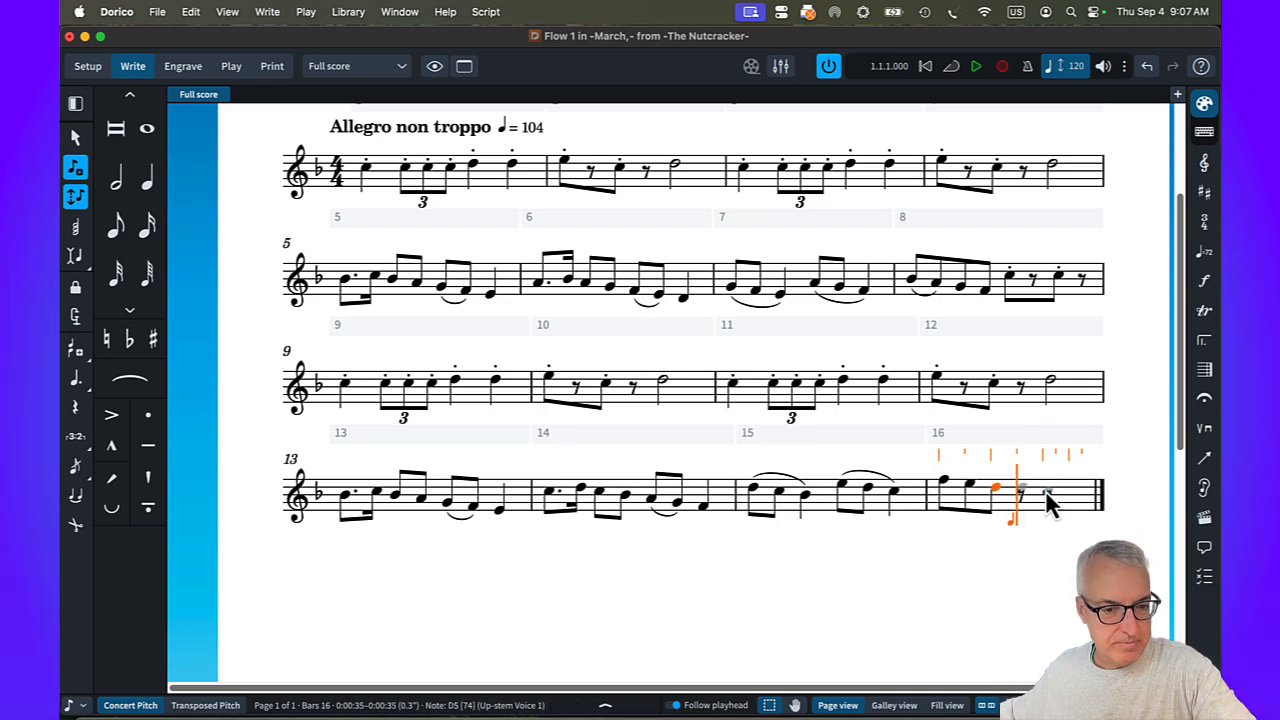
key("e")
key("5")
key("f")
key("6")
key("5")
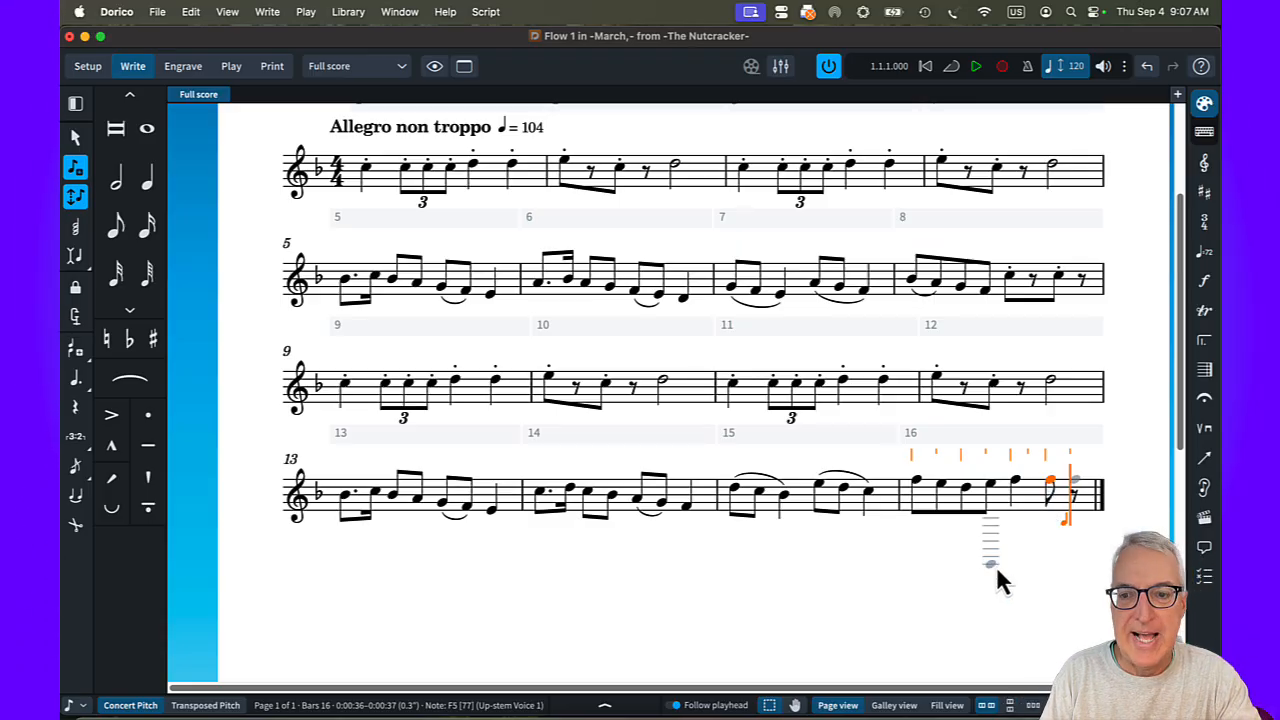
Accent the final F5 in bar 16 and slur the bar's first two eighth notes, F5 to E5.
key("[")
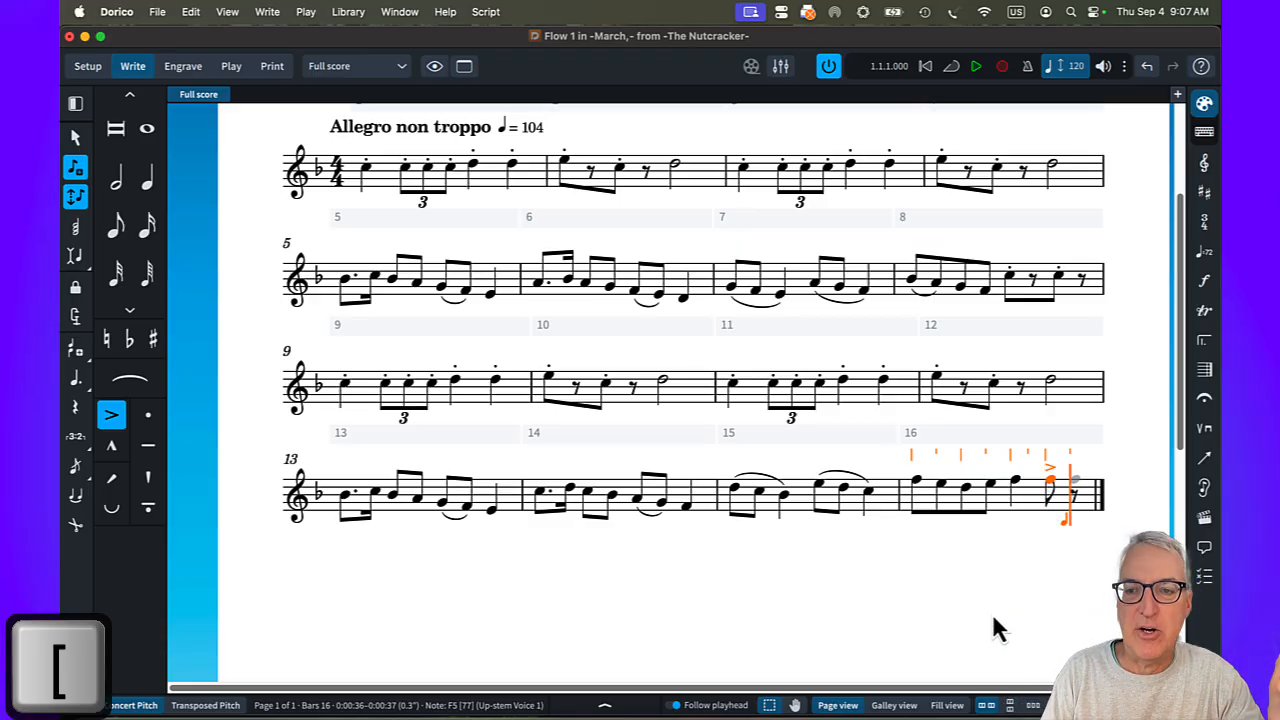
key("Left")
key("Left")
key("Left")
key("Left")
key("Left")
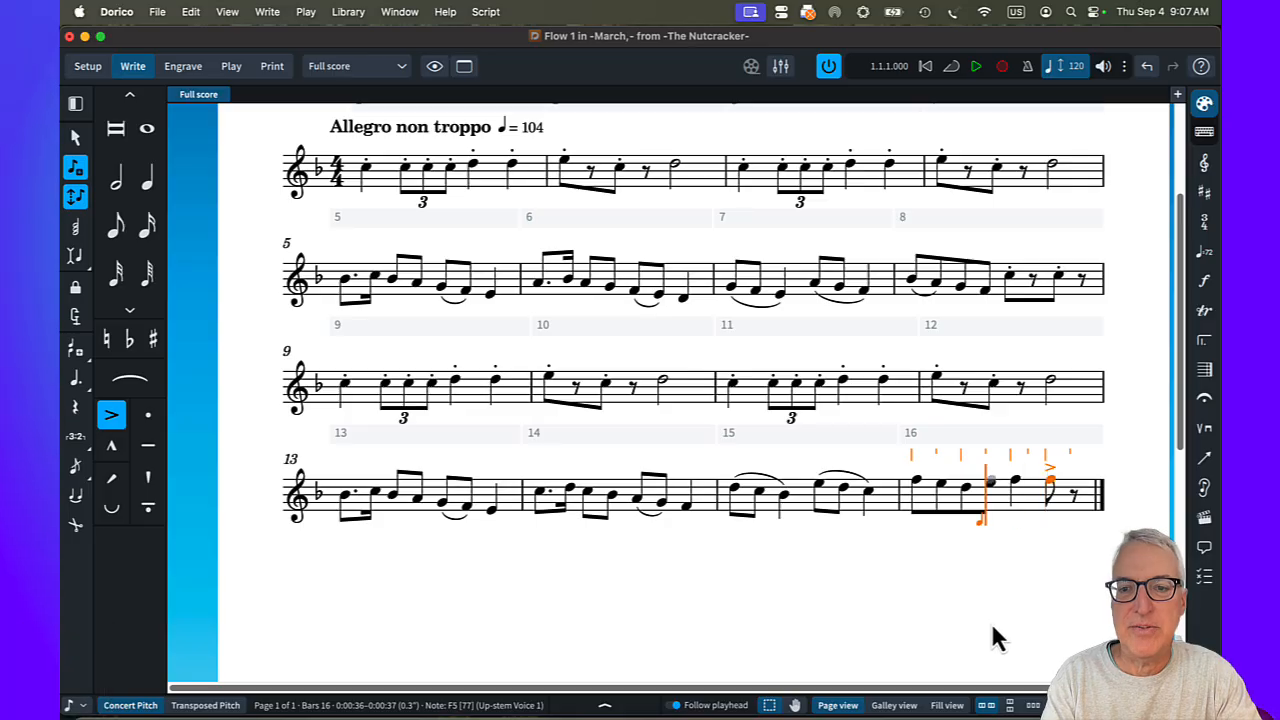
key("Escape")
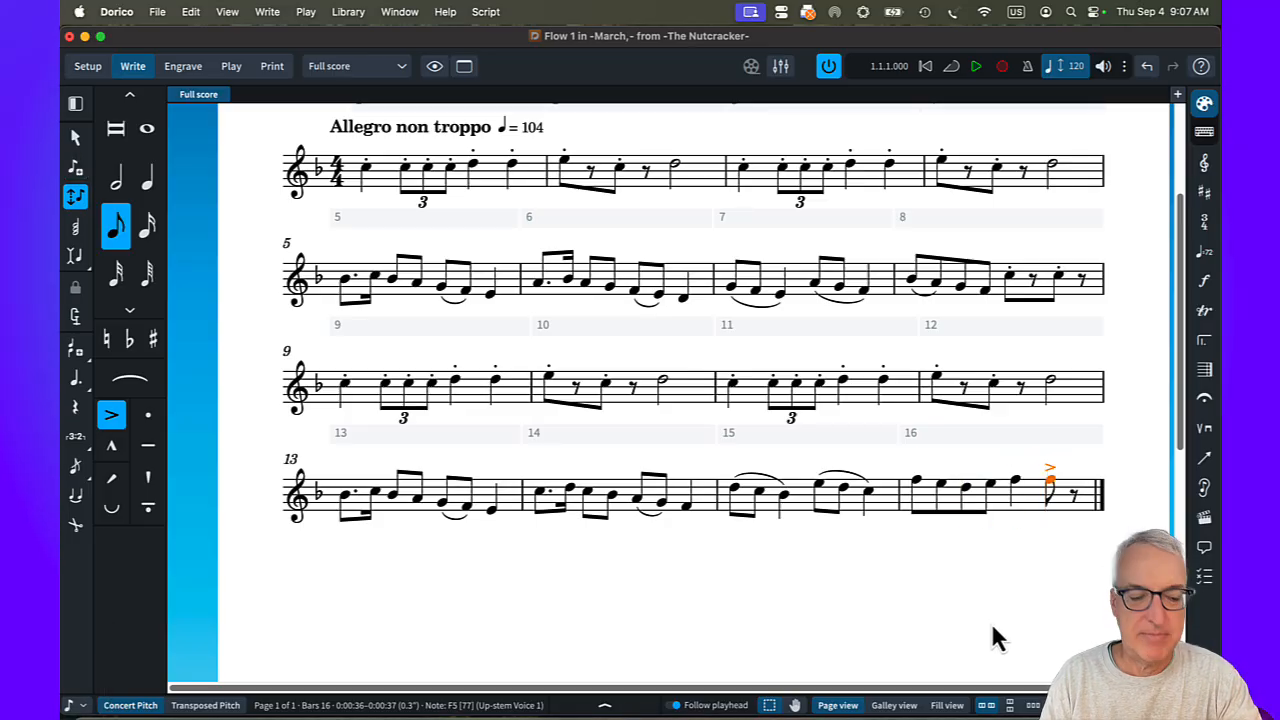
left_click(916, 482)
key("s")
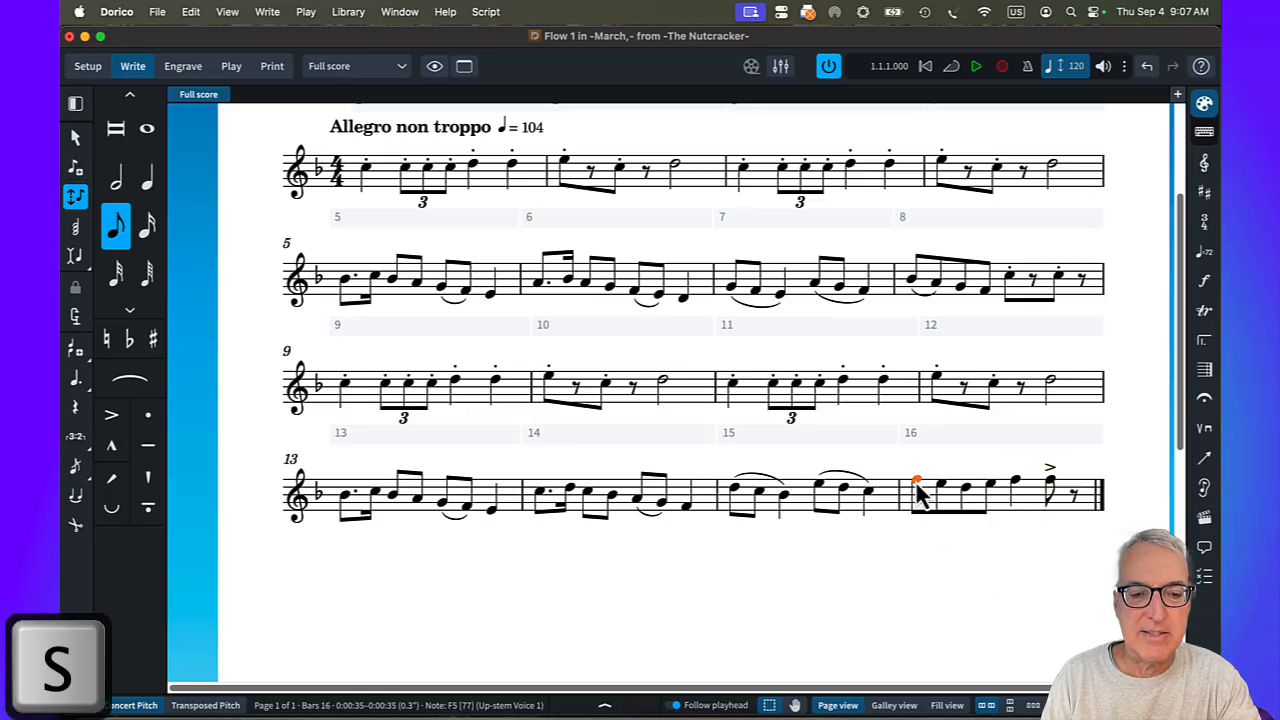
Add an mf dynamic on the first note of bar 1 and a p dynamic on the first note of bar 5.
scroll(446, 624, "up", 3)
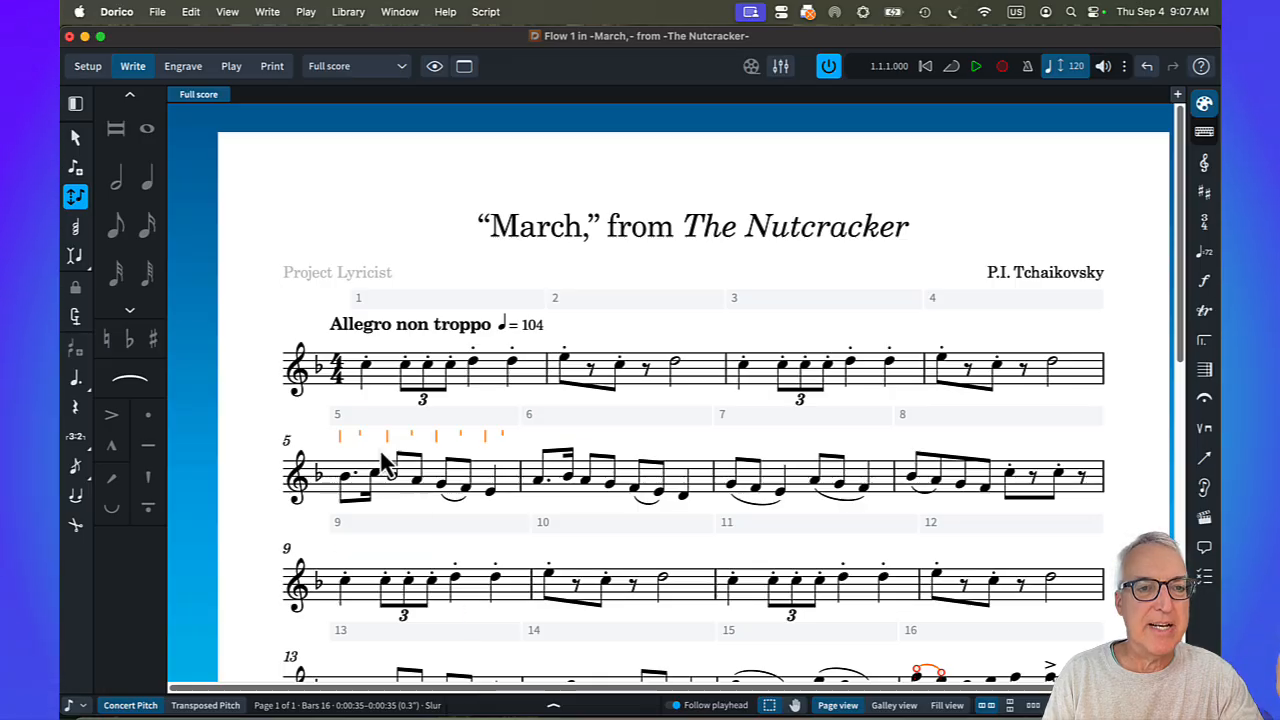
key("shift+d")
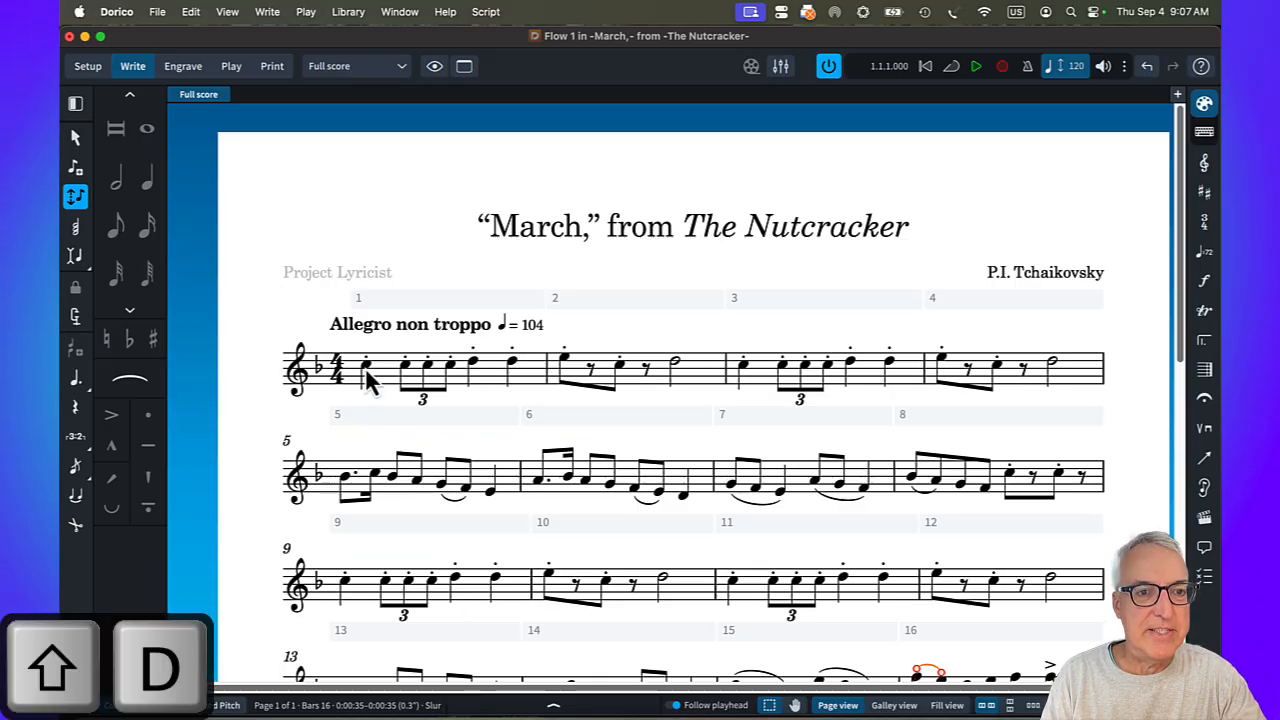
left_click(366, 366)
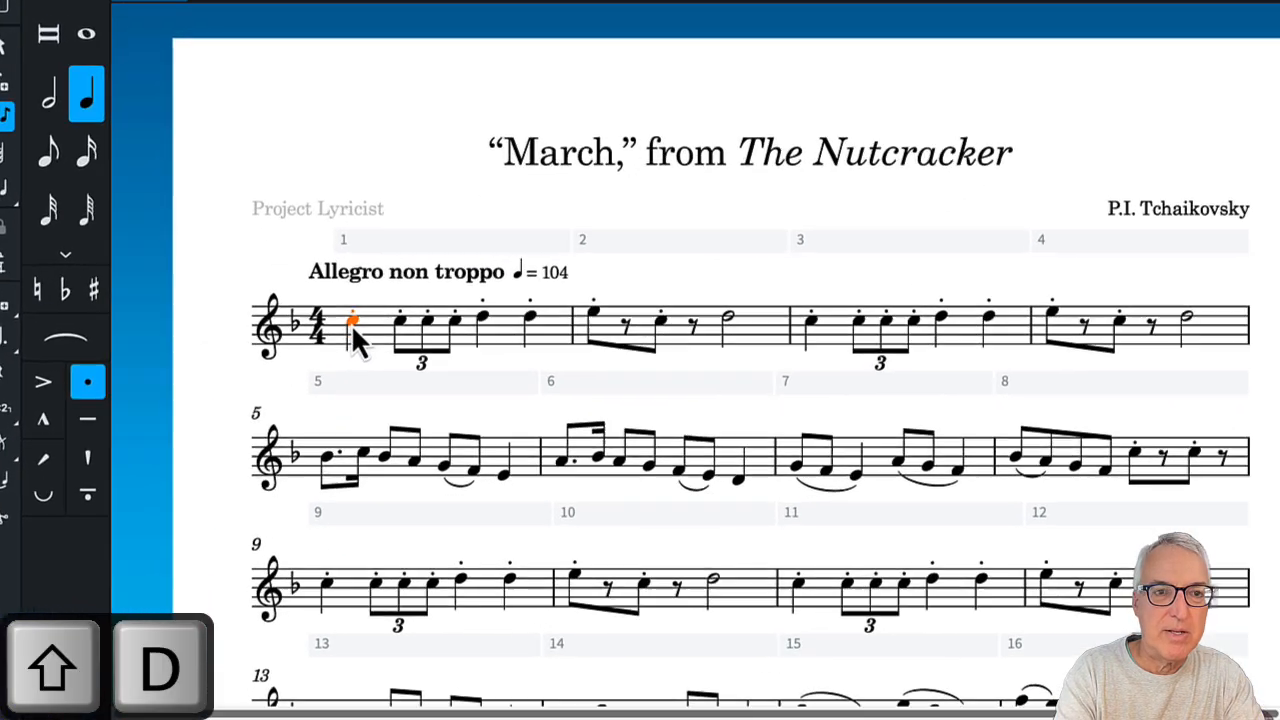
key("shift+d")
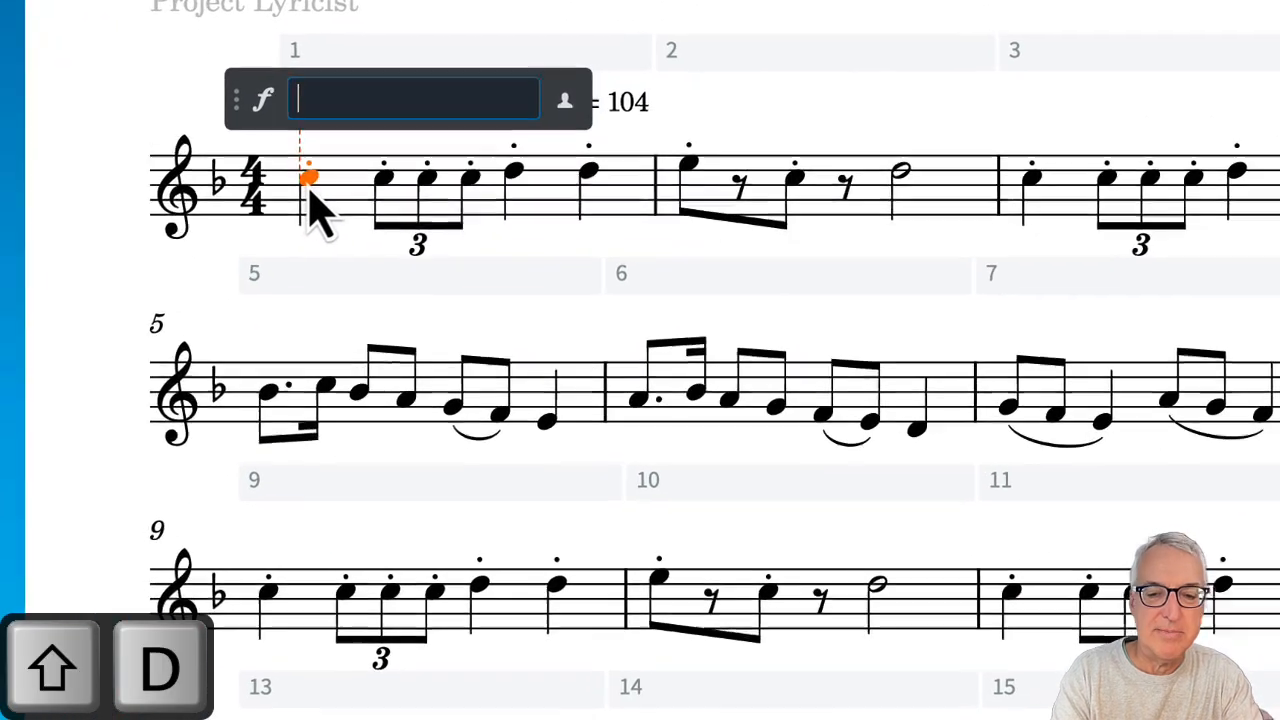
type("mf")
key("Return")
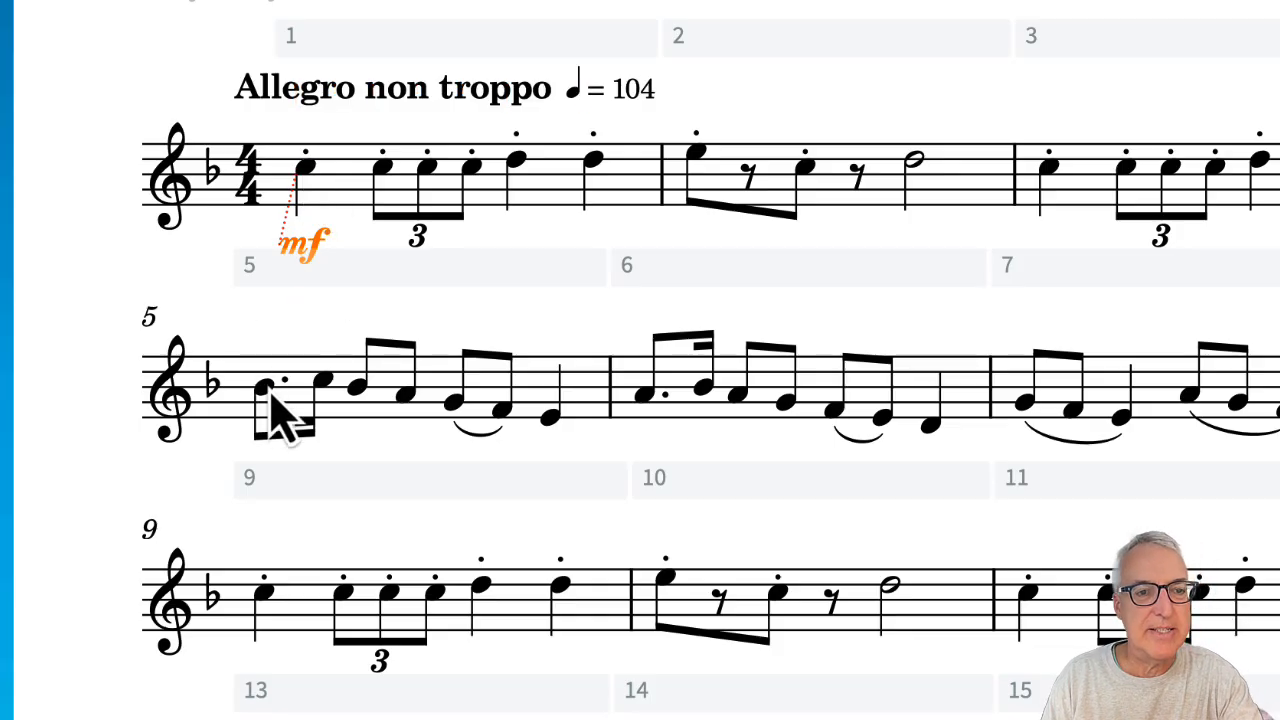
key("shift+d")
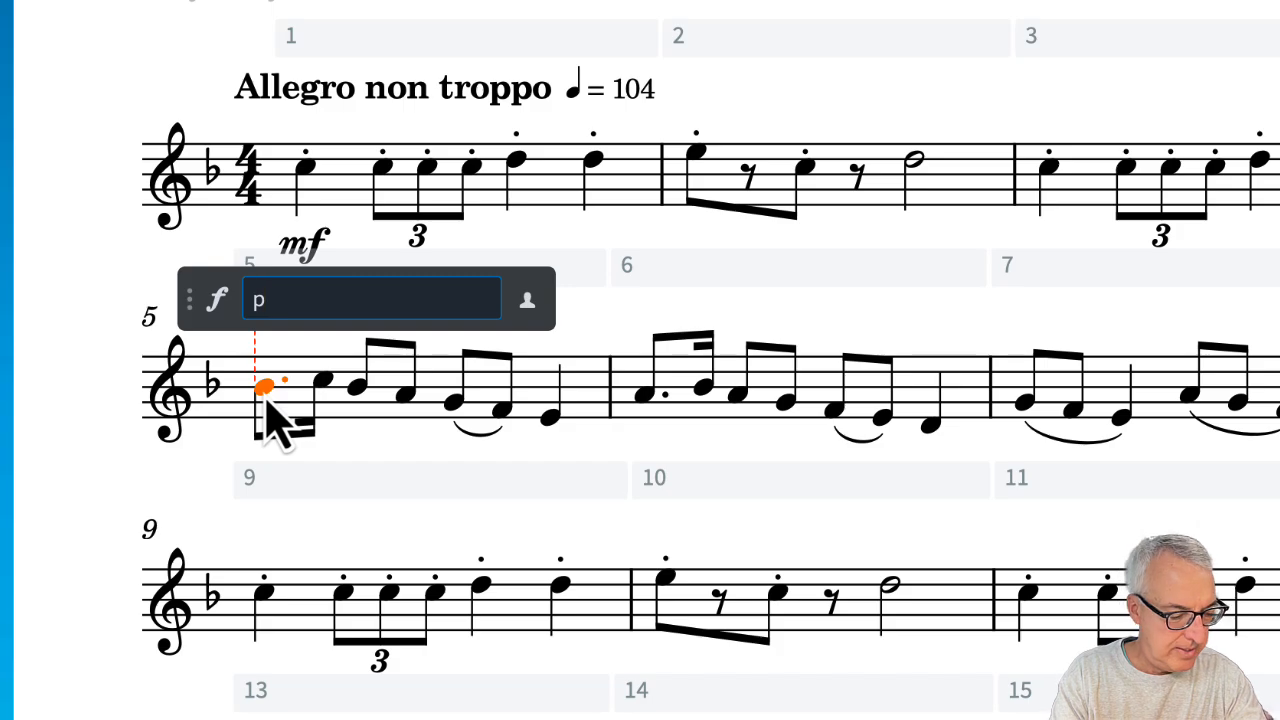
key("Return")
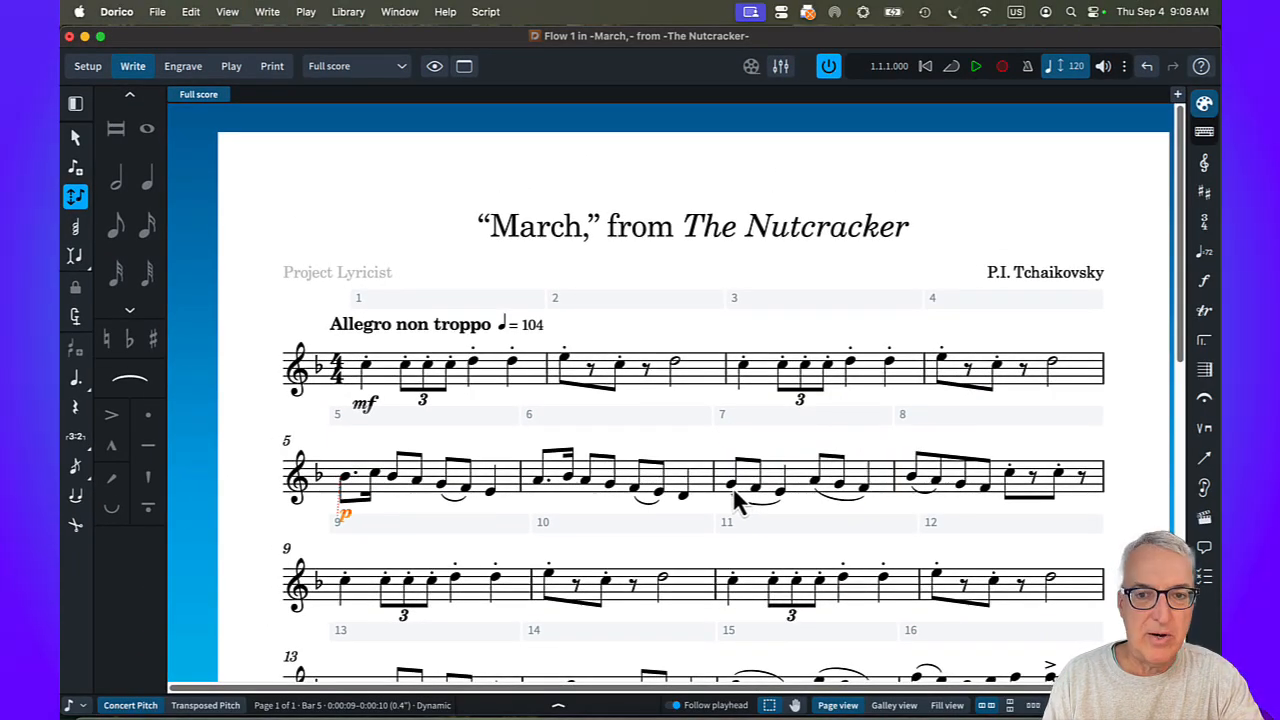
Add a crescendo to f spanning from G4 at the start of bar 7 to F4 in bar 8.
left_click(733, 486)
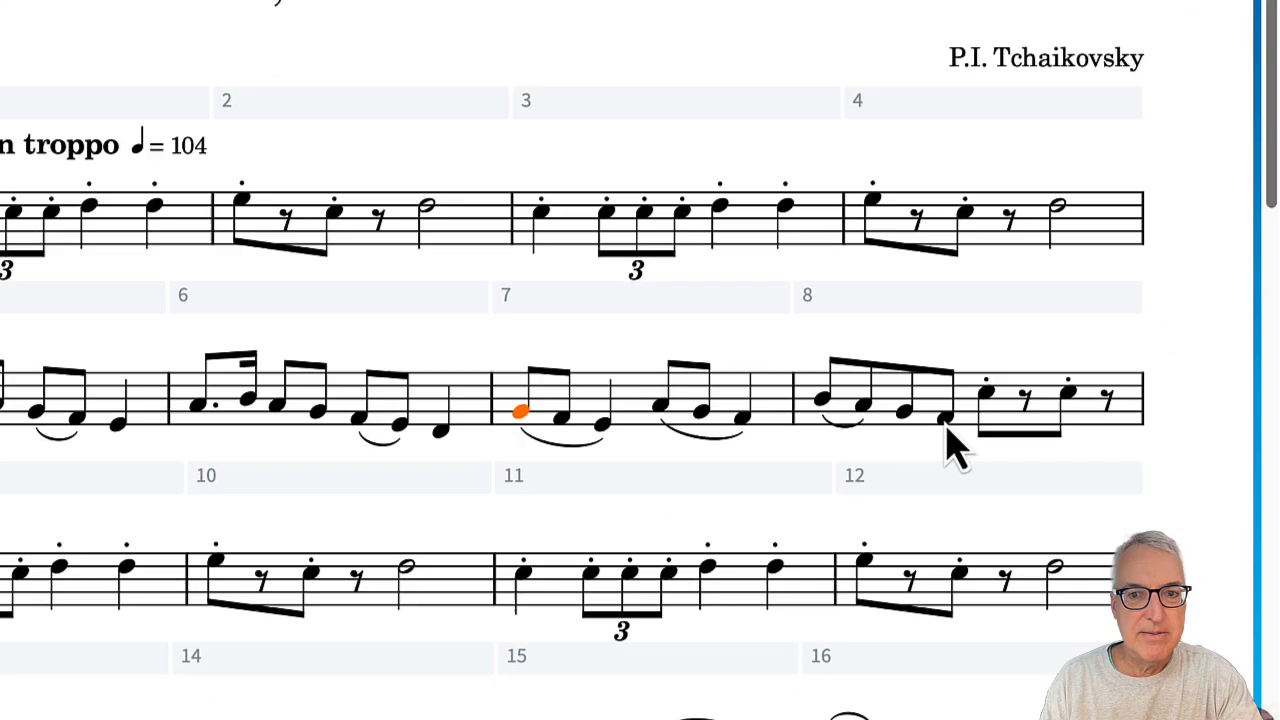
left_click(958, 447, "shift")
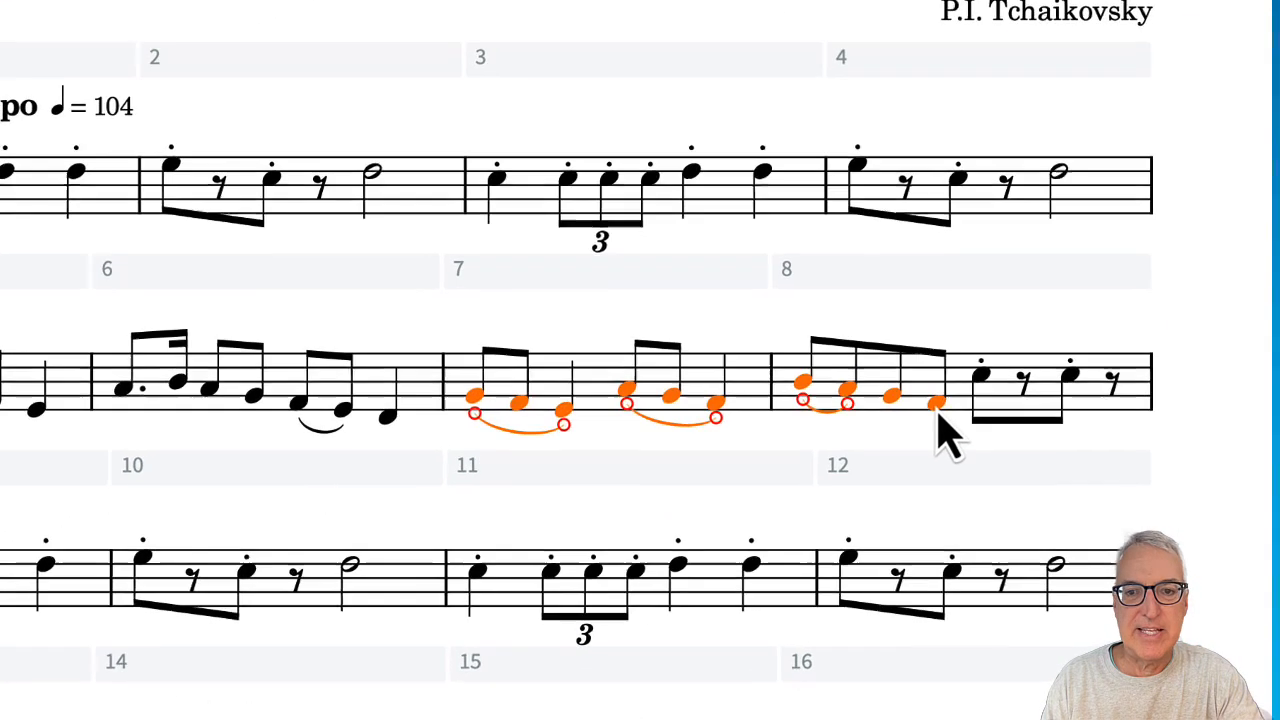
key("shift+d")
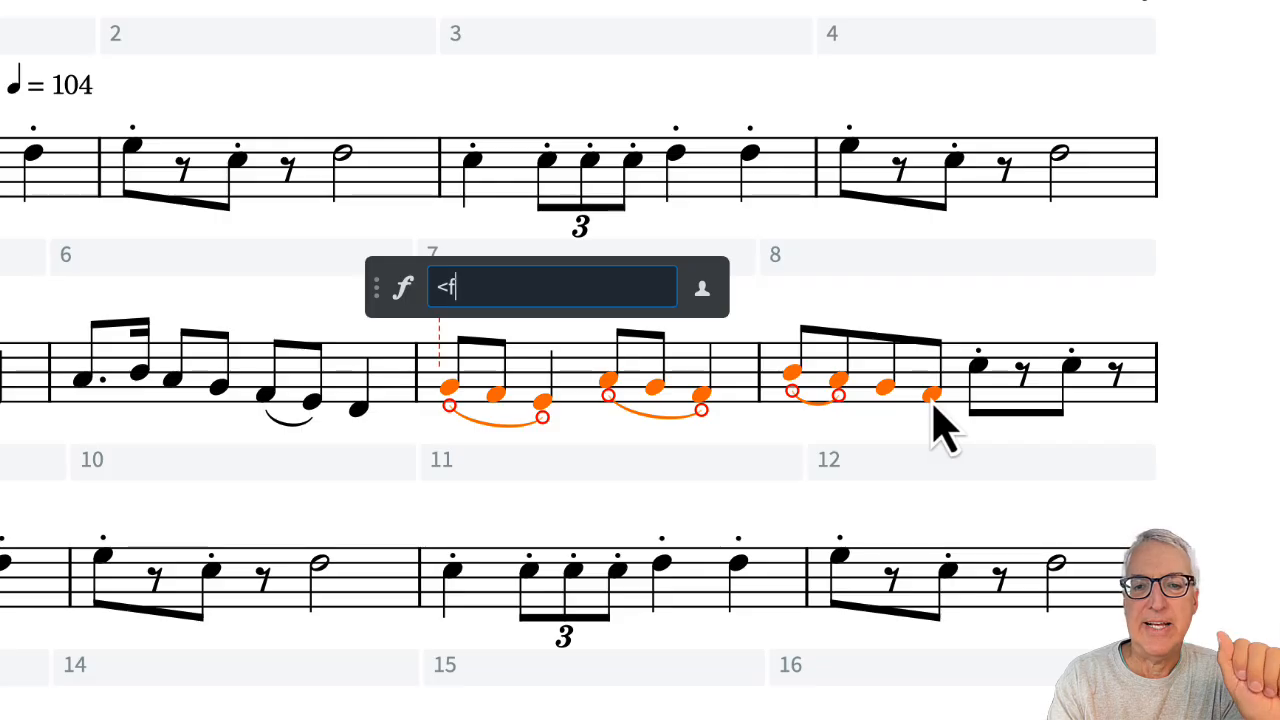
key("Return")
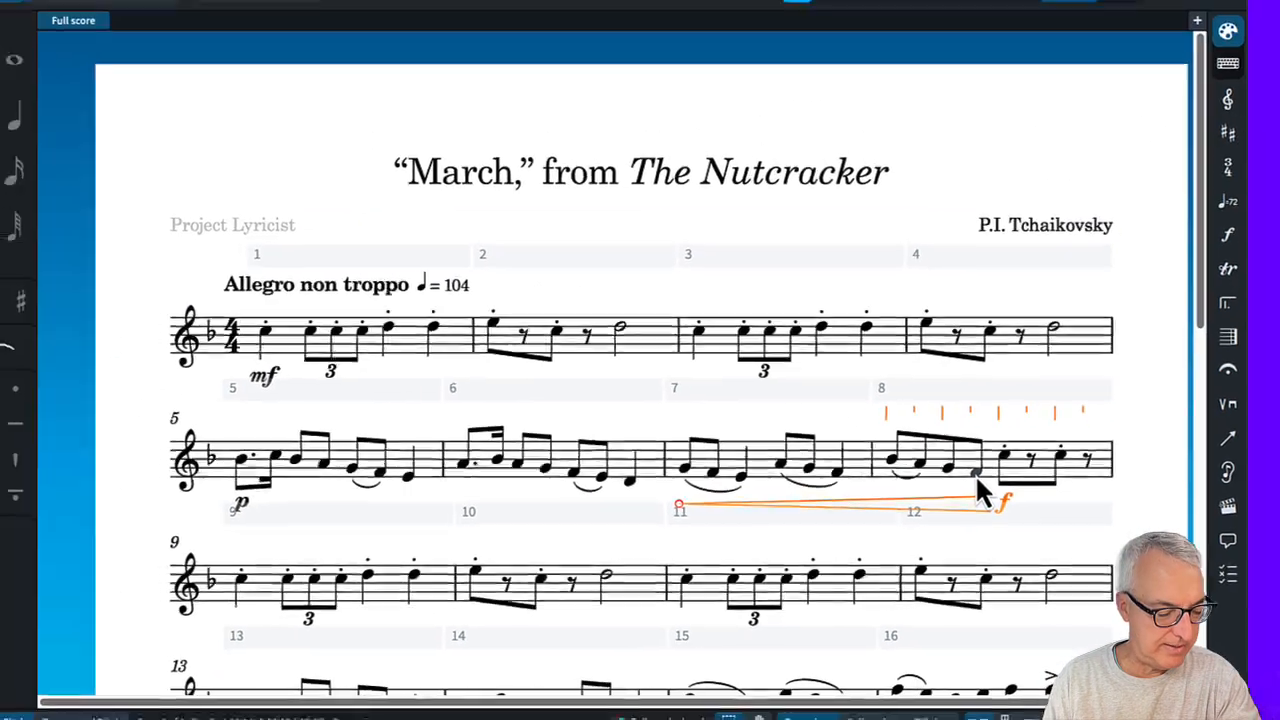
Add a crescendo from the first note of bar 15 leading to f at the quarter note F5 in bar 16.
scroll(960, 460, "down", 3)
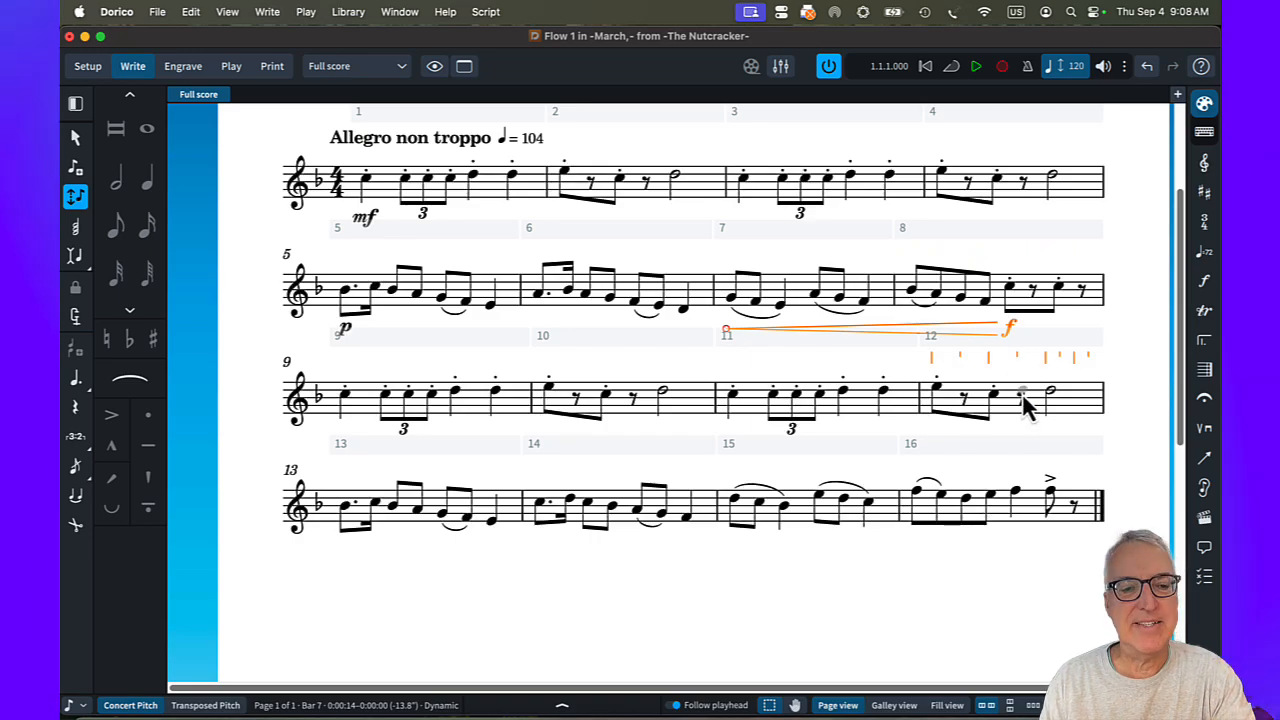
left_click(731, 522, "alt")
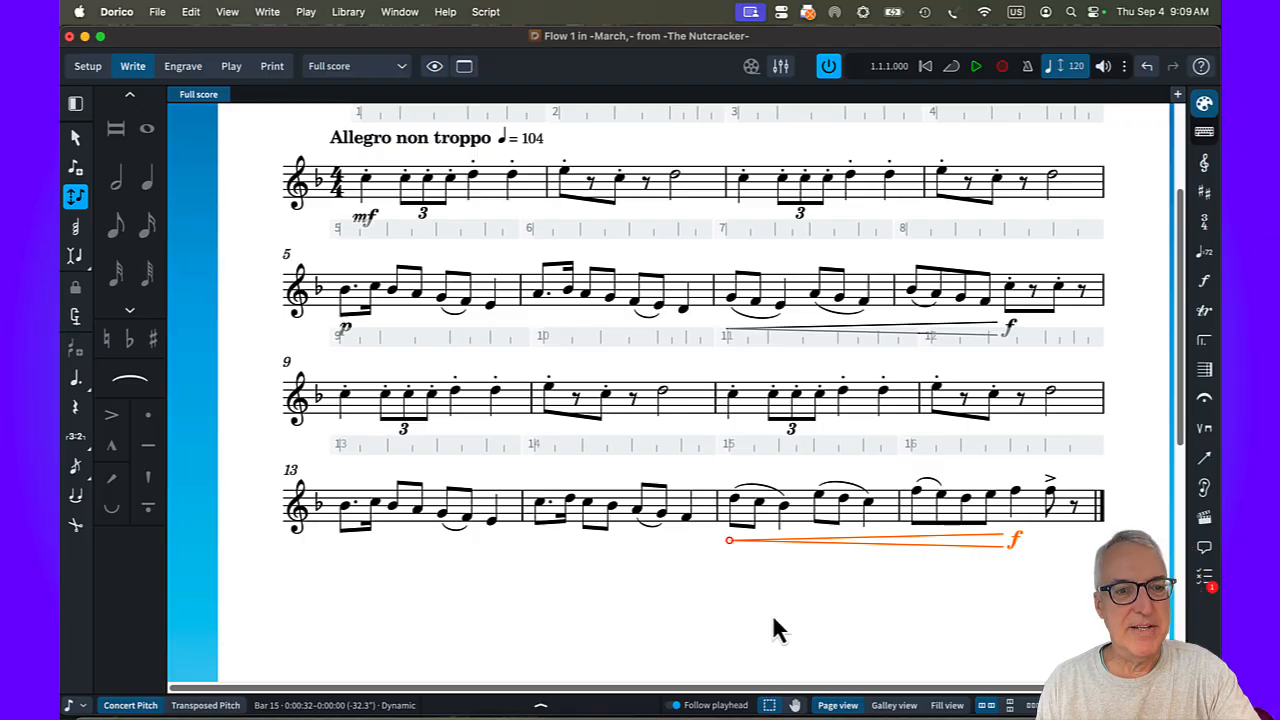
Add a p dynamic on the first note of bar 13 and an mf dynamic on the first note of bar 9, and save.
left_click(346, 514)
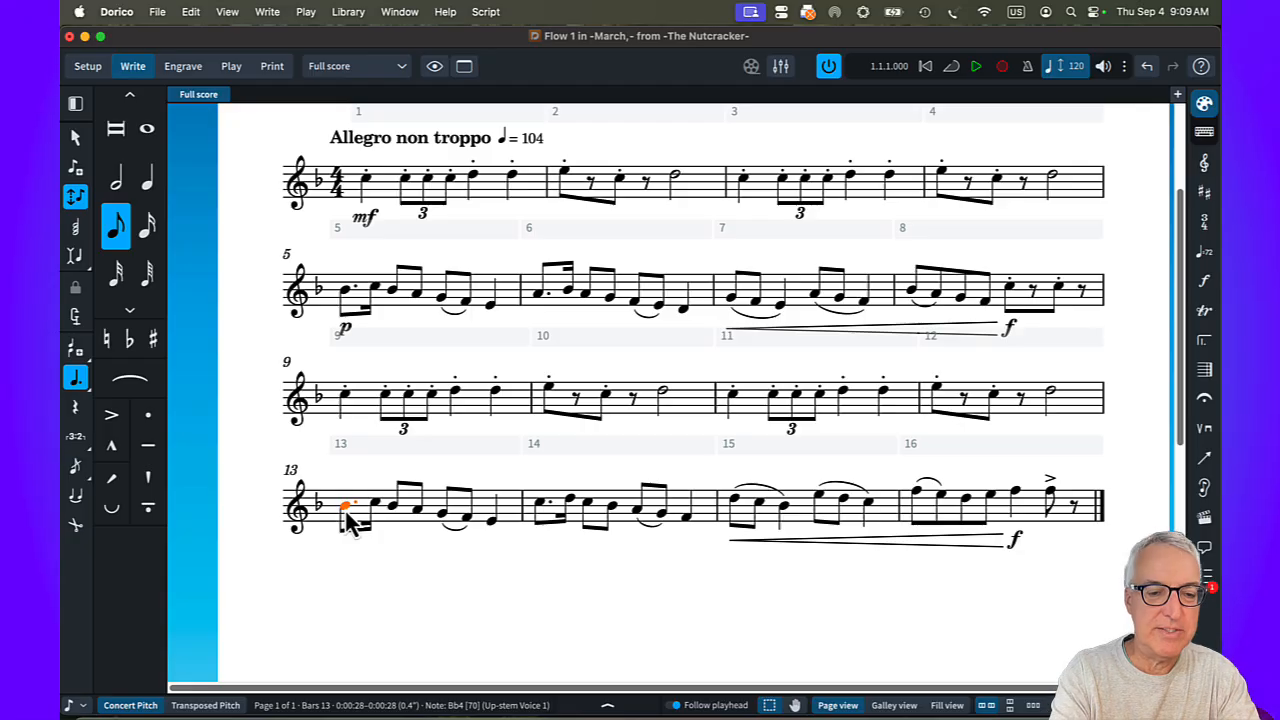
key("shift+d")
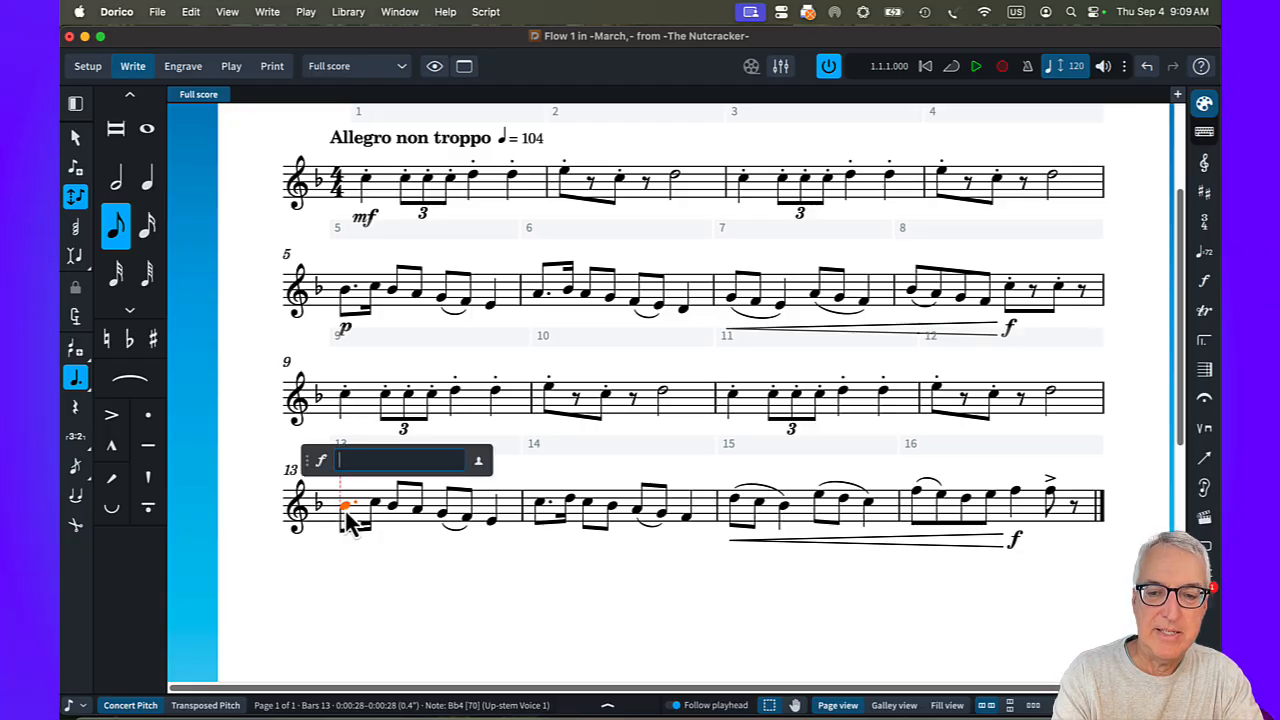
key("Return")
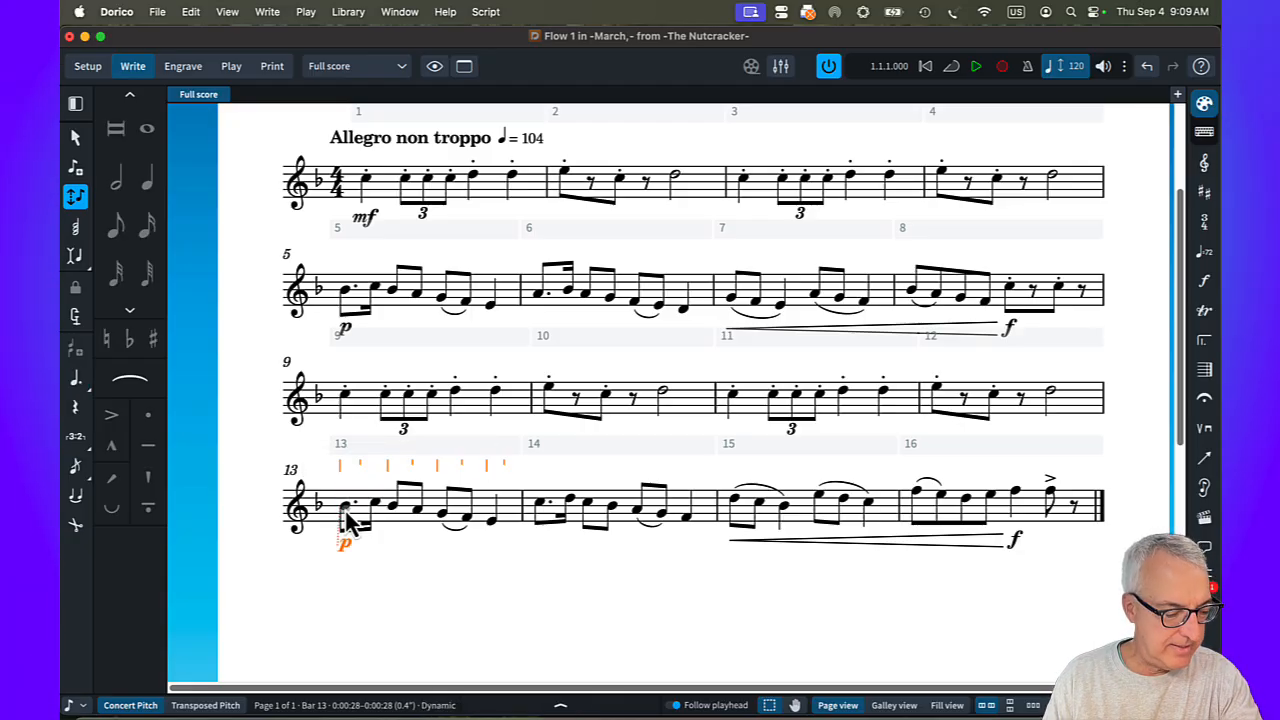
left_click(344, 398)
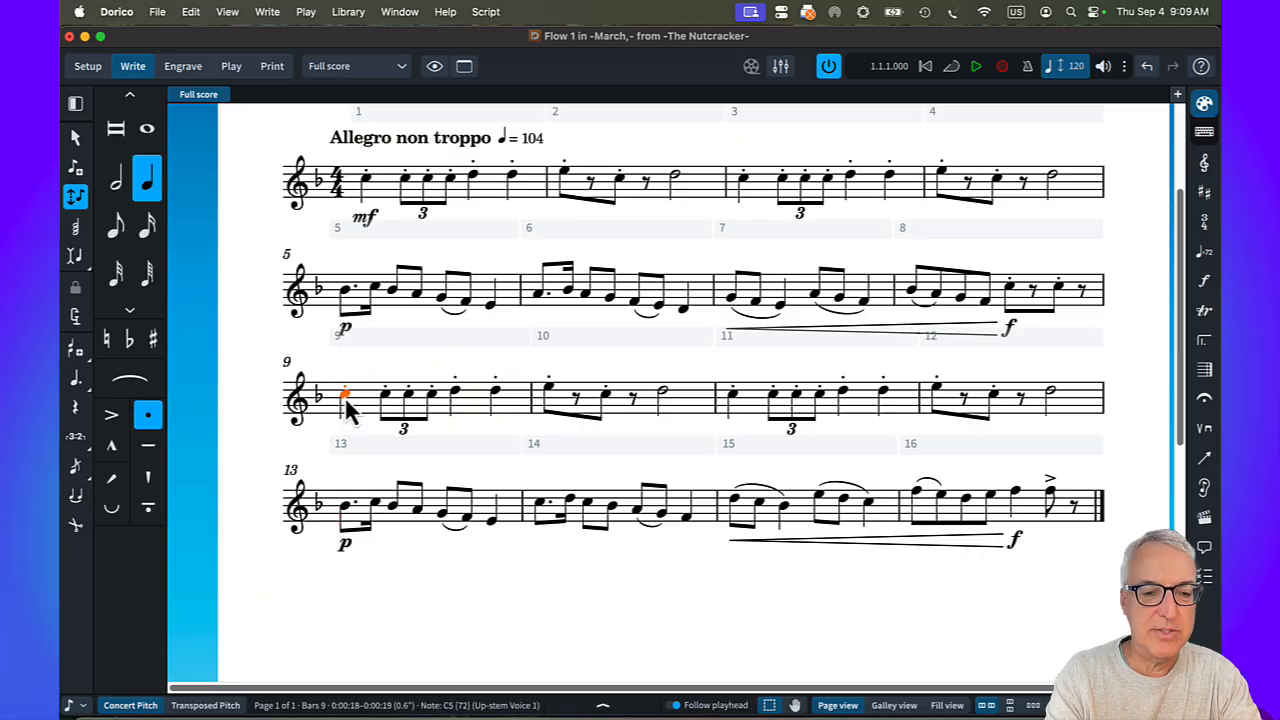
key("shift+d")
type("mf")
key("Return")
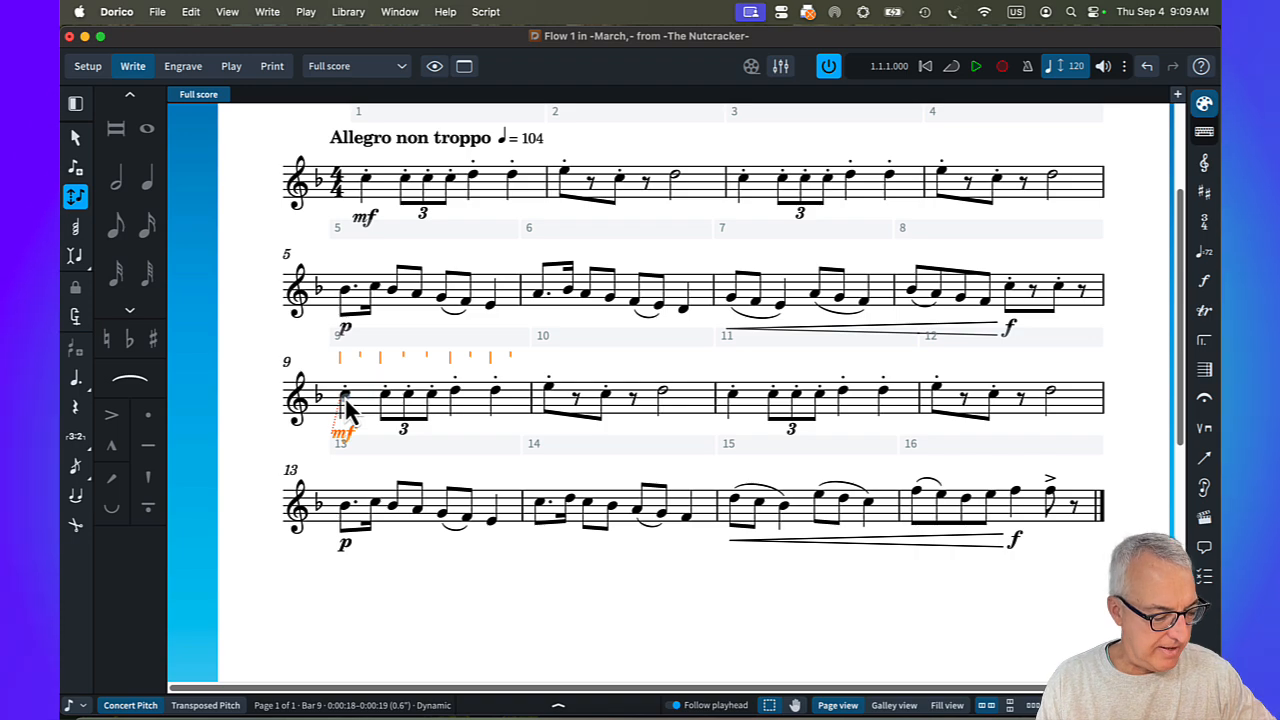
key("super+s")
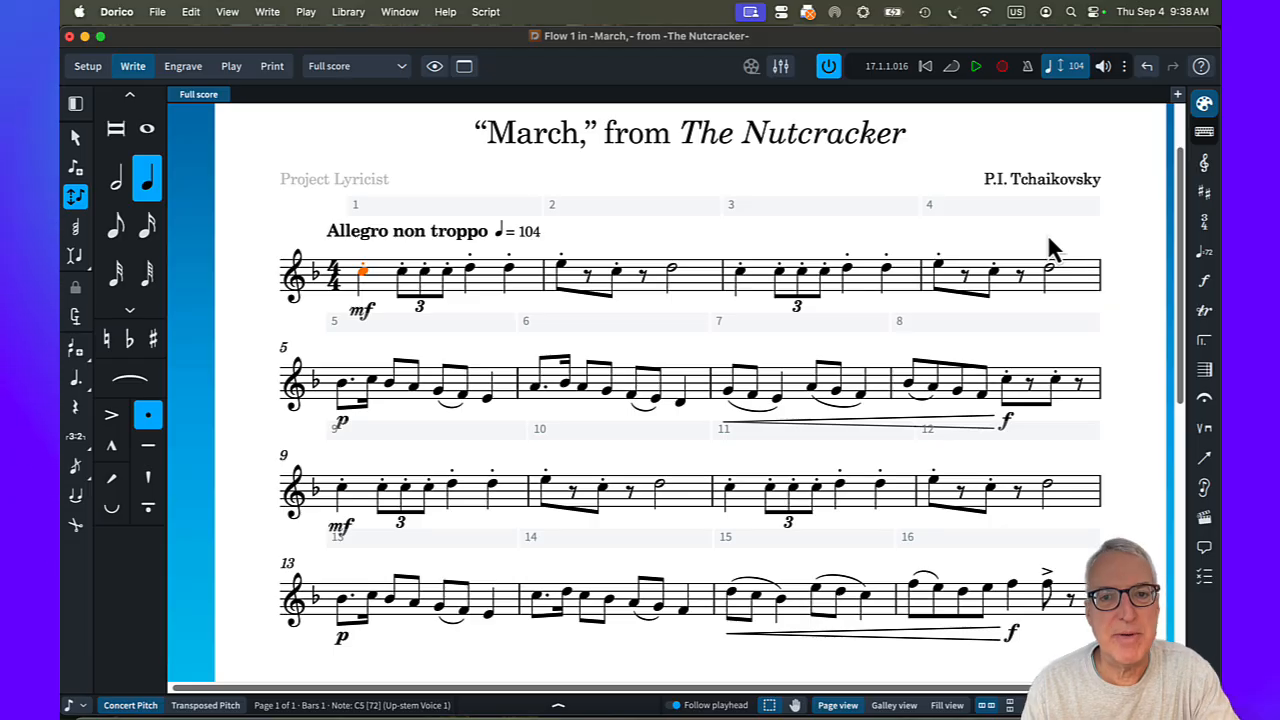
Set the full score's inter-system gap to 16 spaces in the vertical spacing layout options.
key("super+minus")
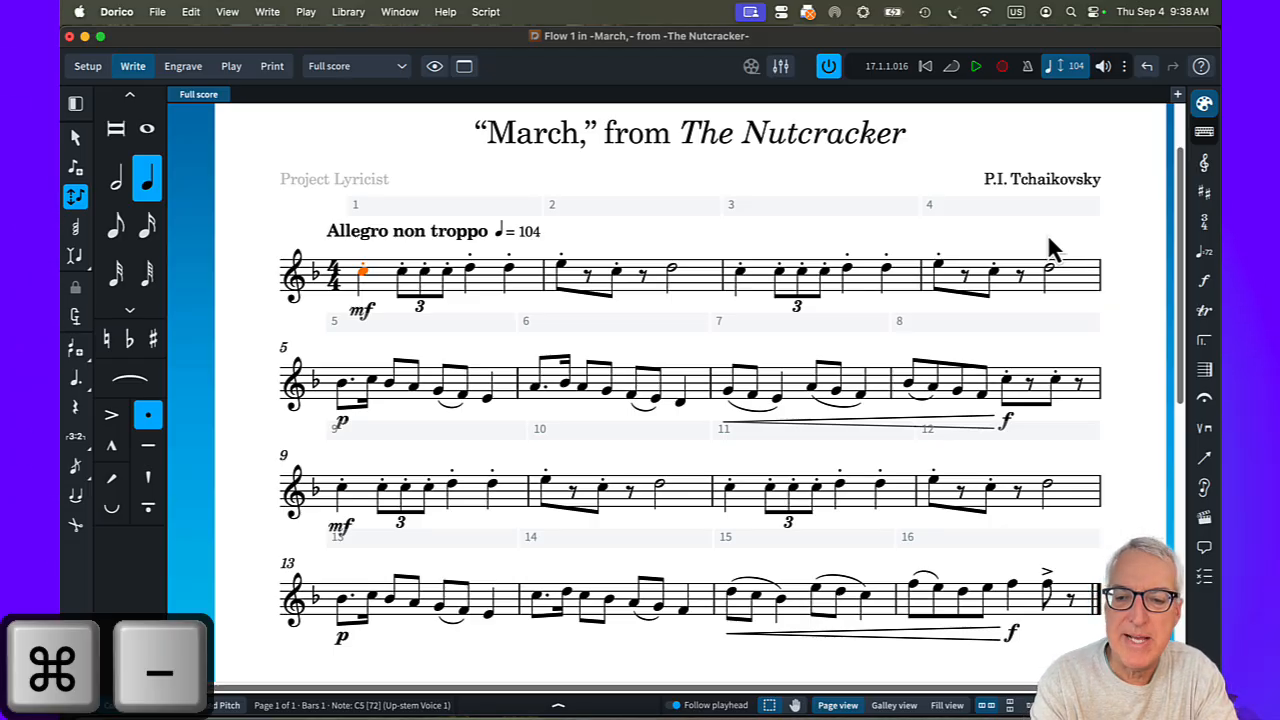
key("super+minus")
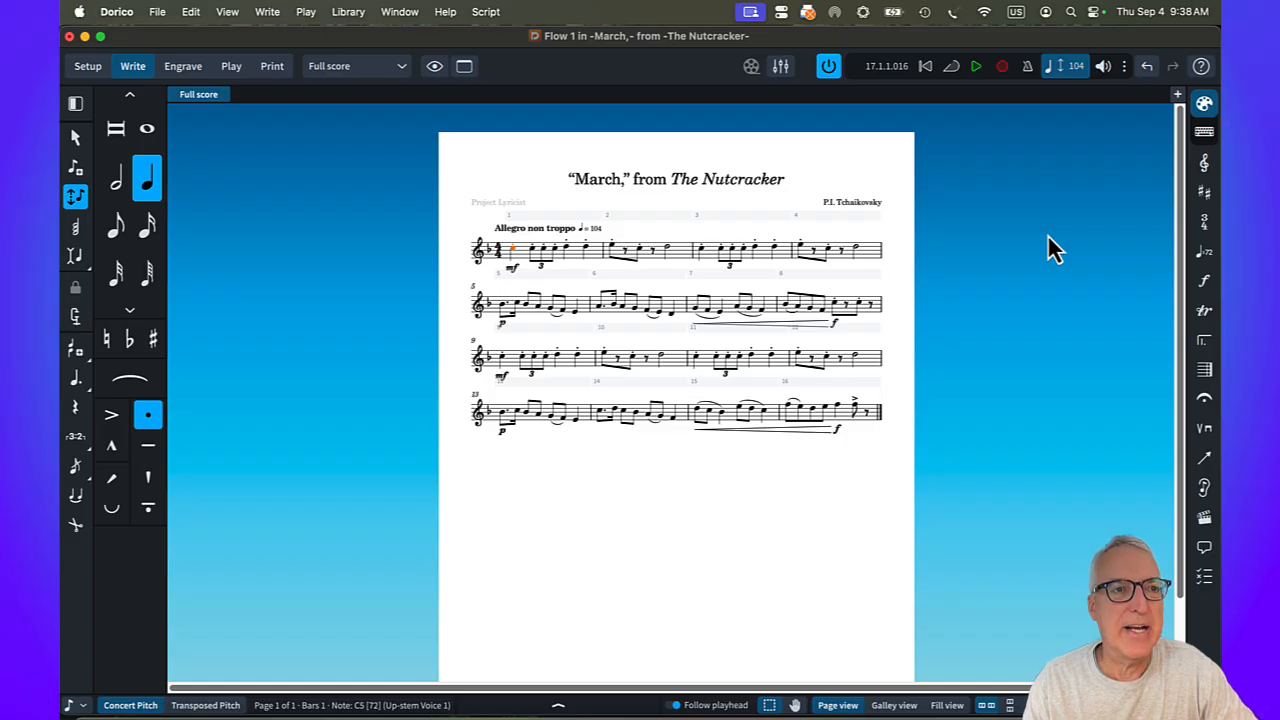
key("super+3")
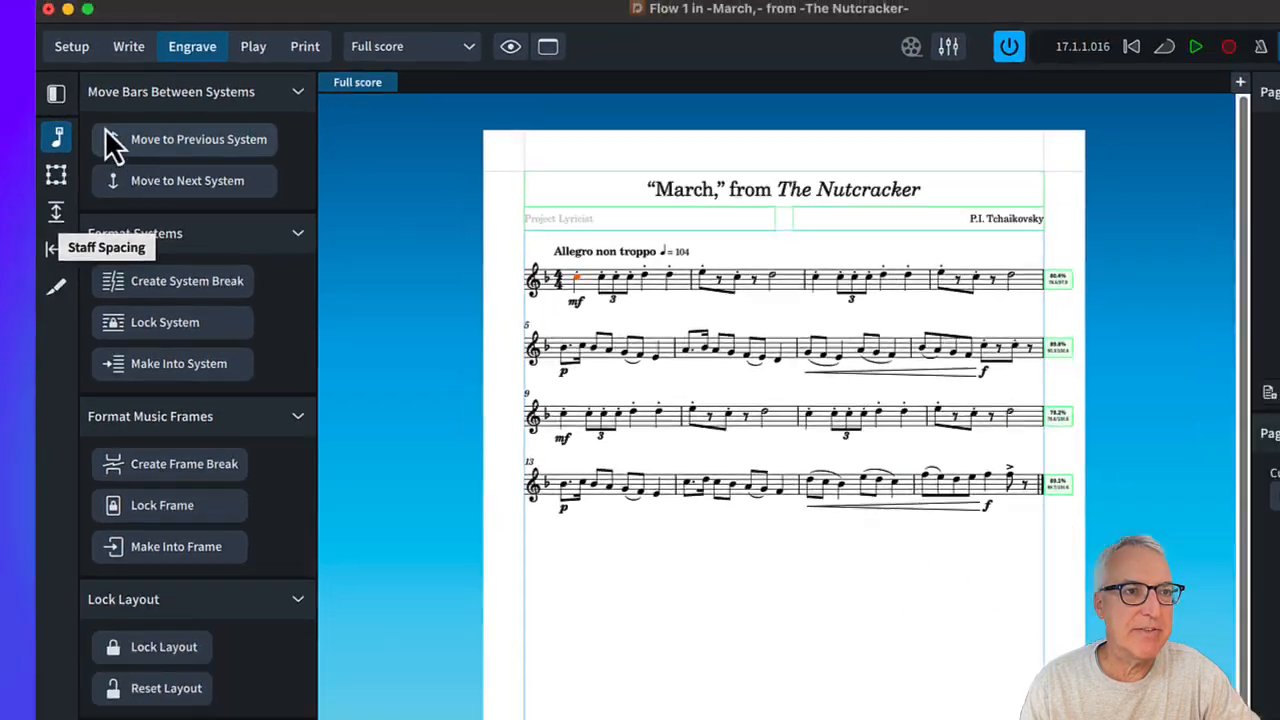
key("super+2")
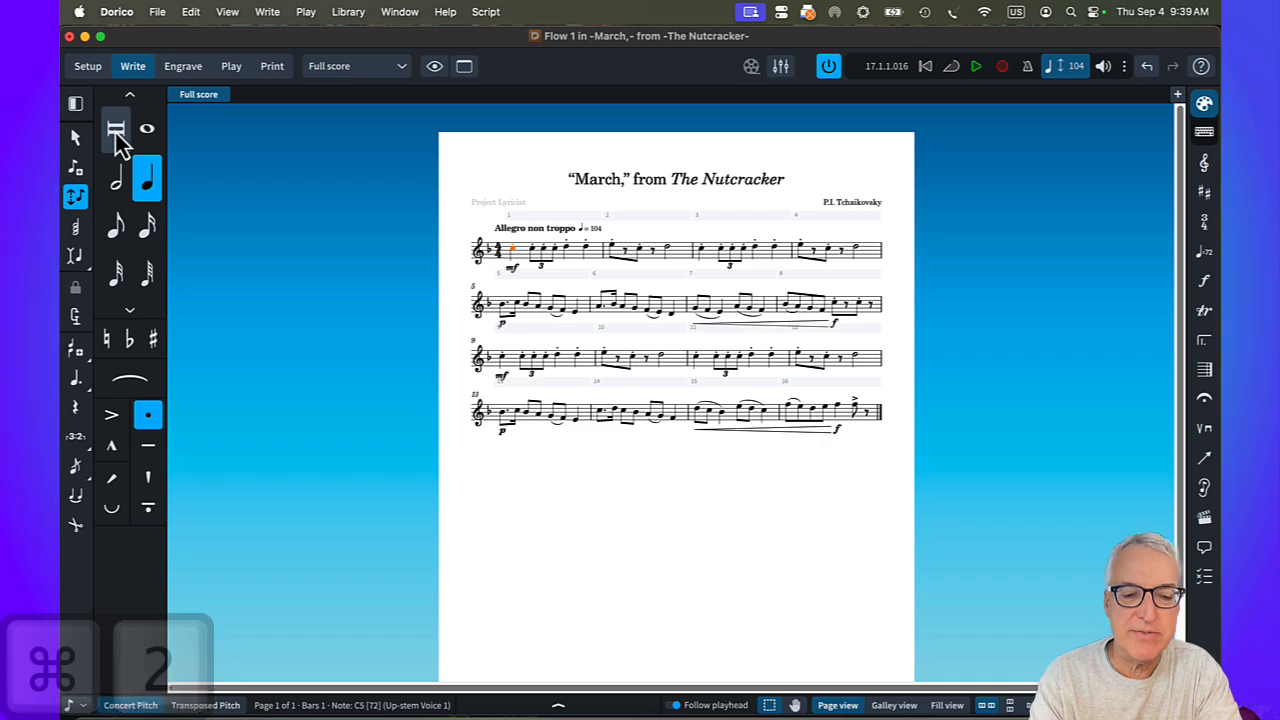
key("shift+super+l")
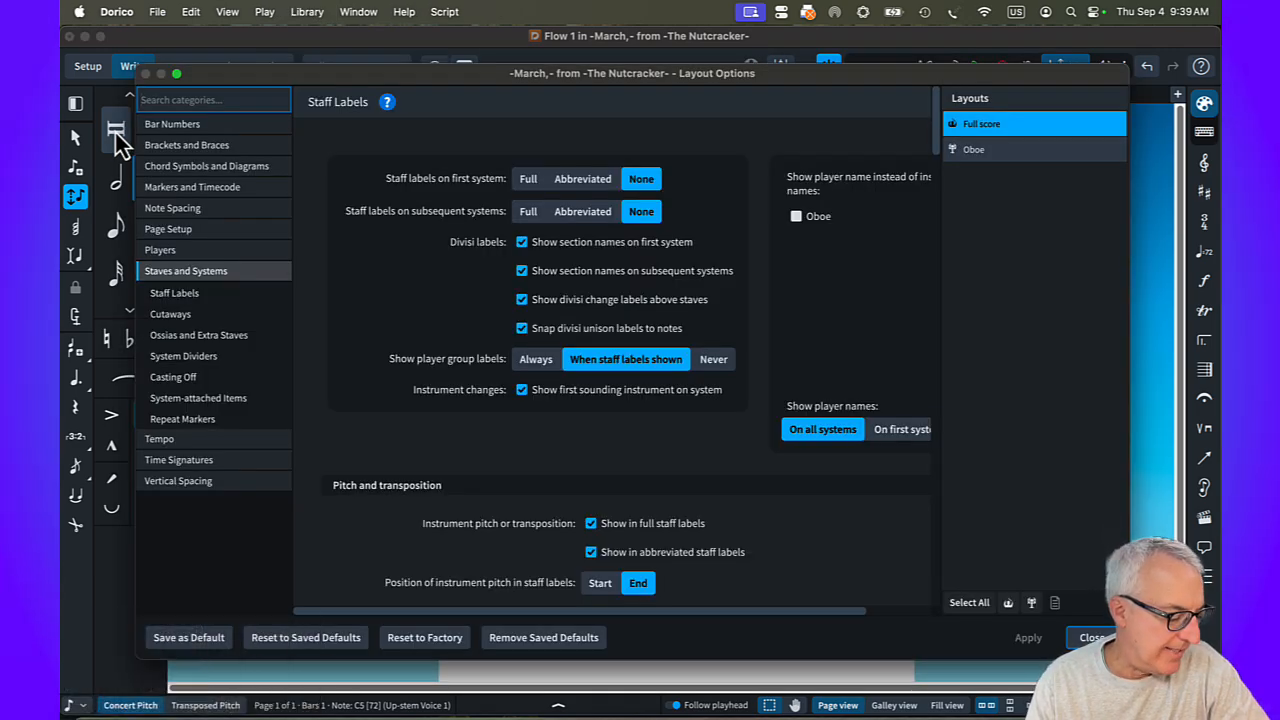
left_click(204, 484)
scroll(474, 206, "down", 5)
scroll(475, 205, "down", 6)
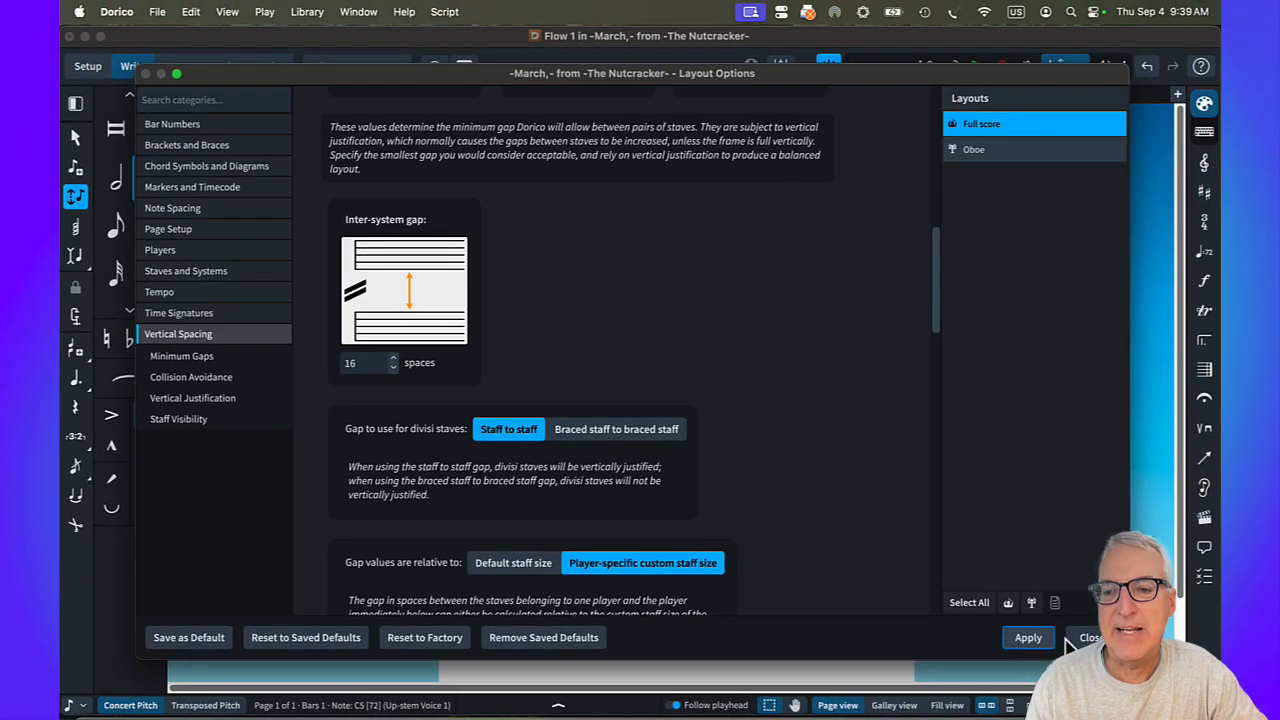
left_click(1082, 641)
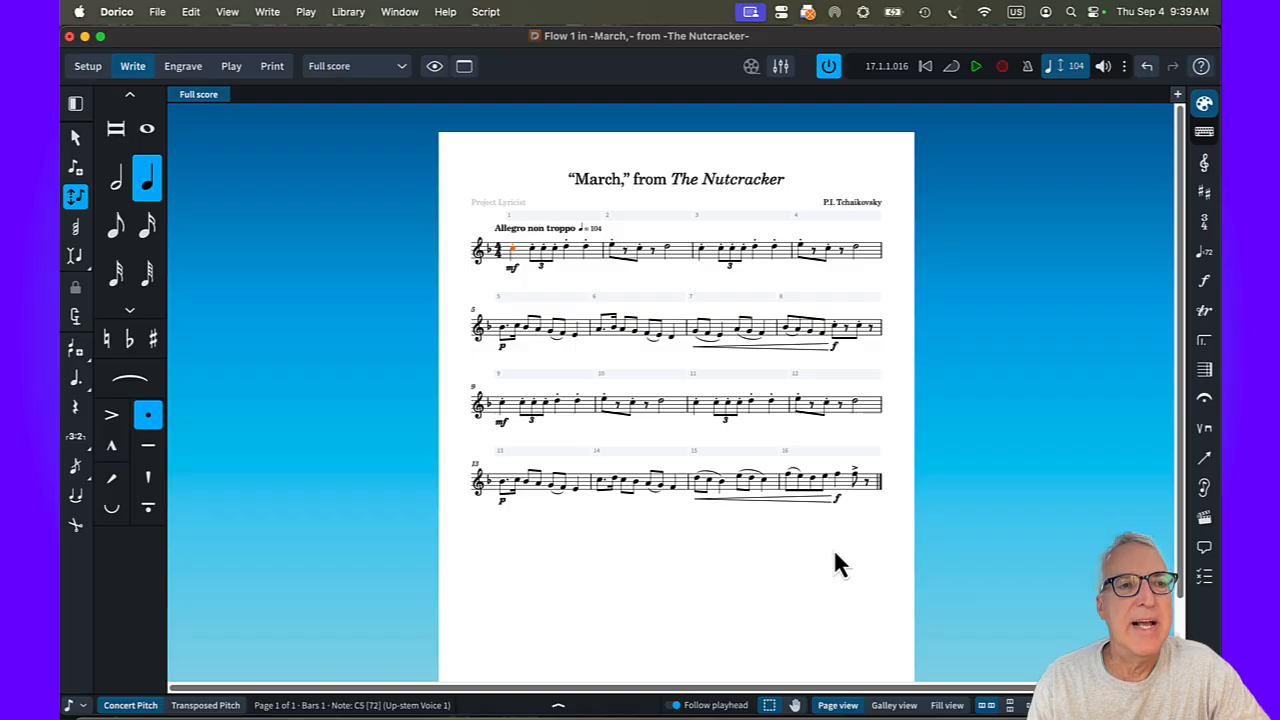
Using Staff Spacing in Engrave mode, lower the second, third and fourth systems so the gaps above them are about 30.8, 31.9 and 36.1 mm.
key("super+3")
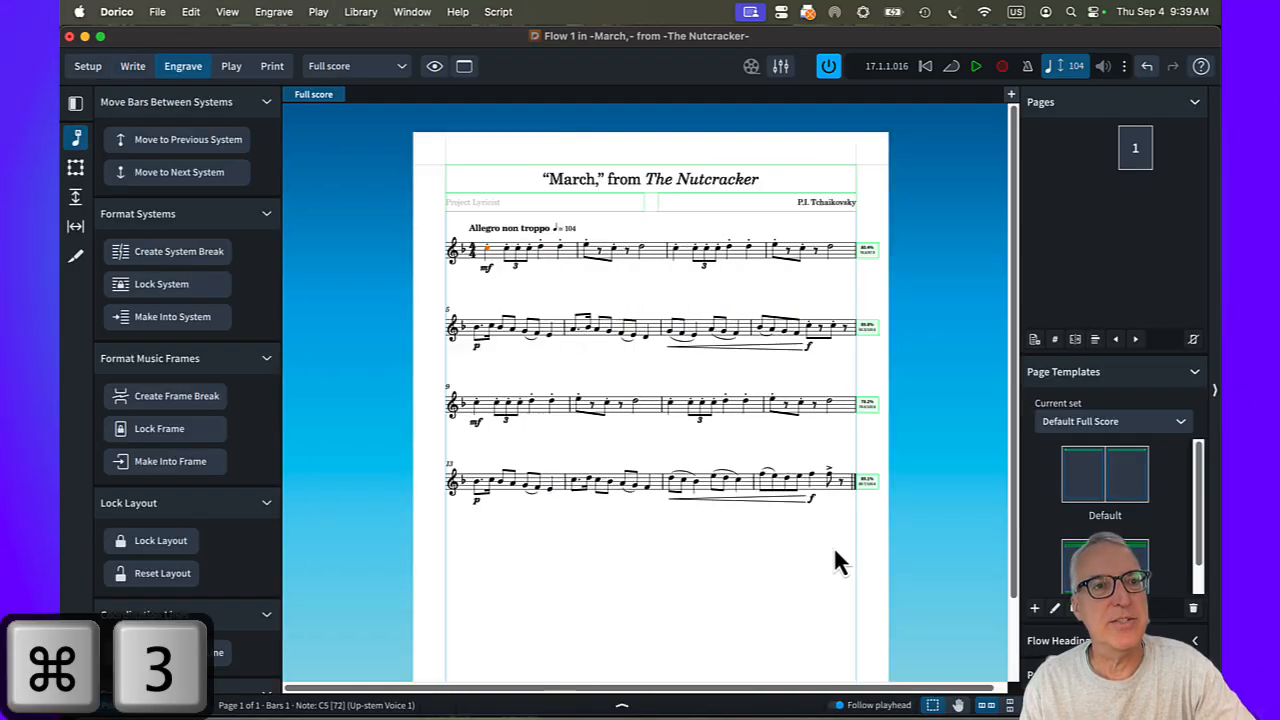
left_click(75, 197)
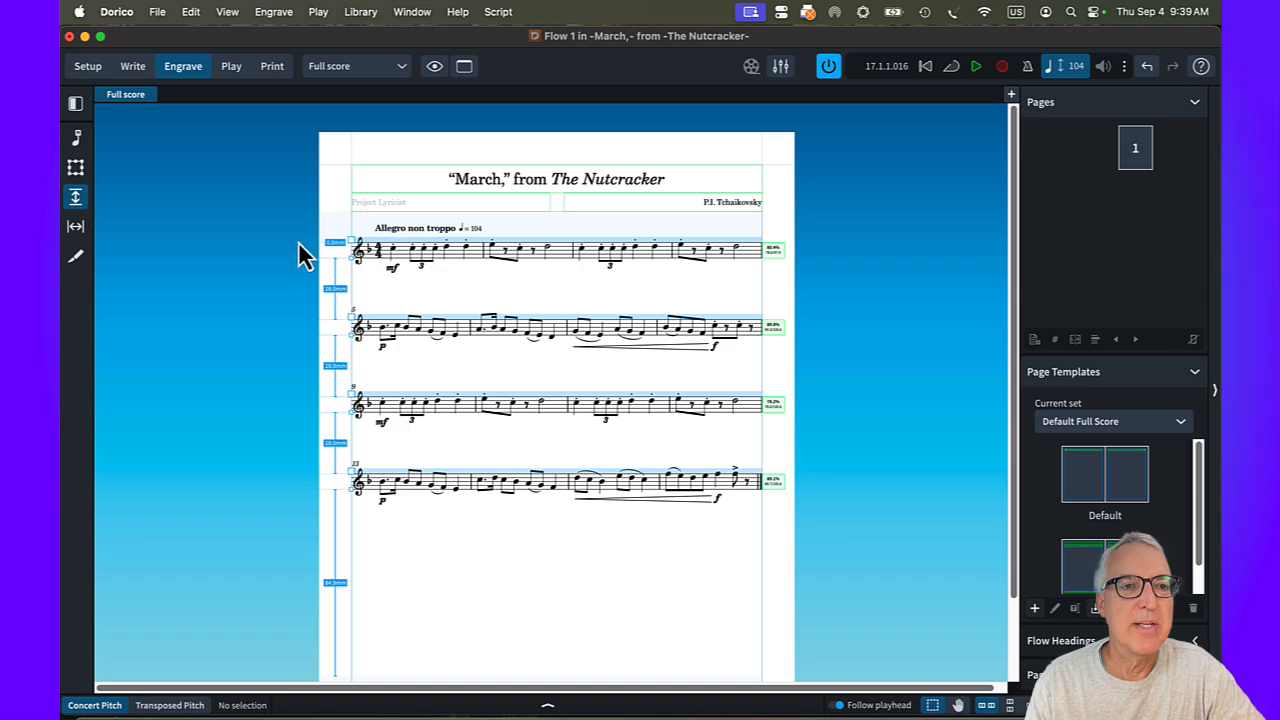
left_click_drag(351, 316, 352, 323)
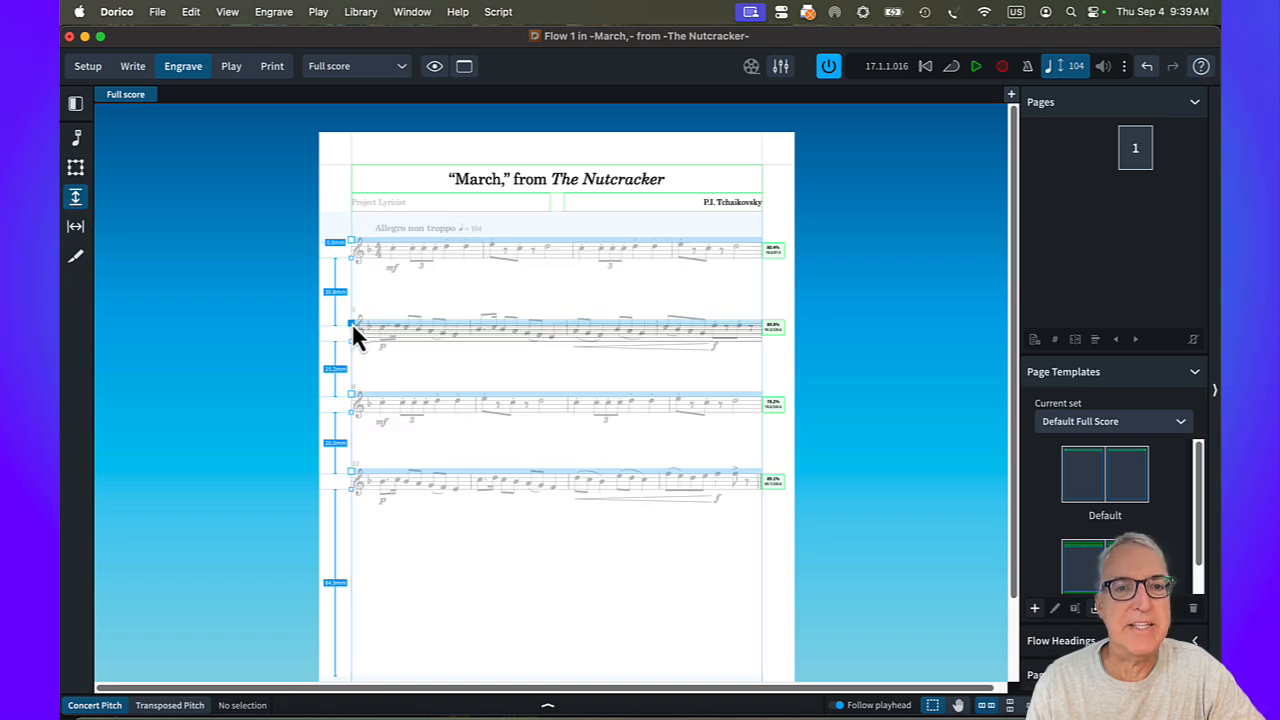
left_click_drag(352, 405, 354, 419)
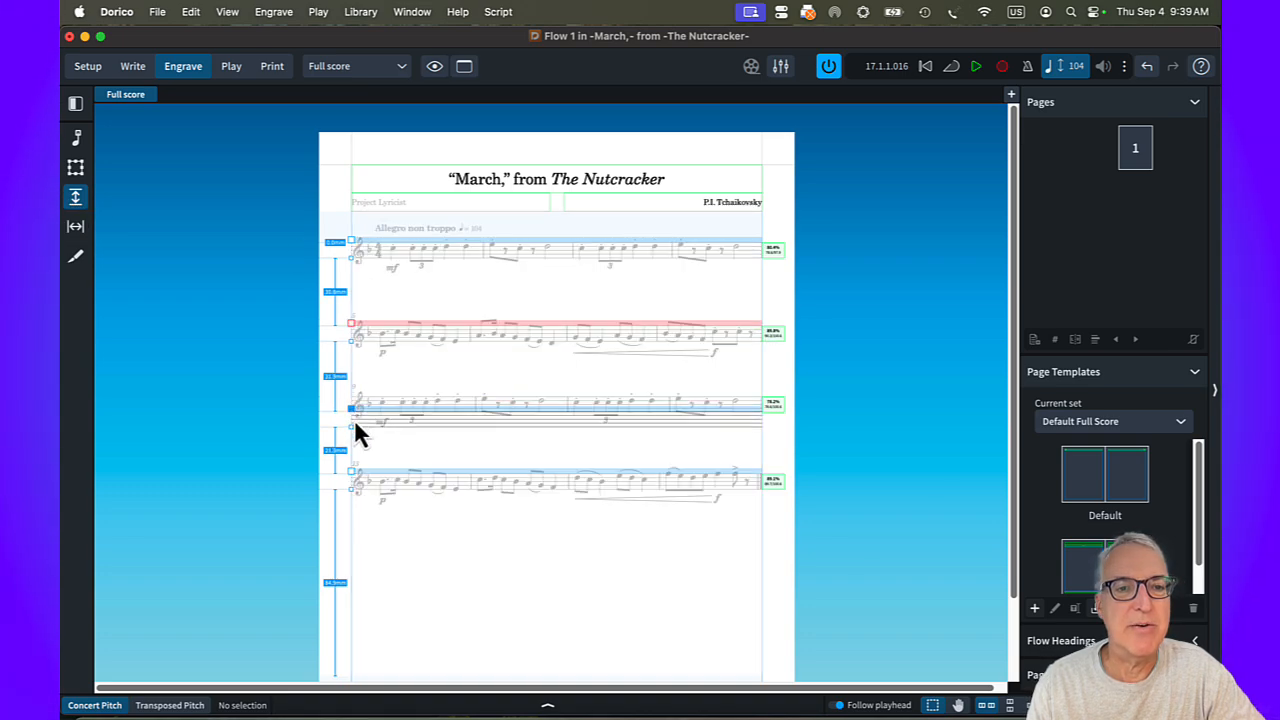
left_click_drag(351, 483, 351, 495)
key("grave")
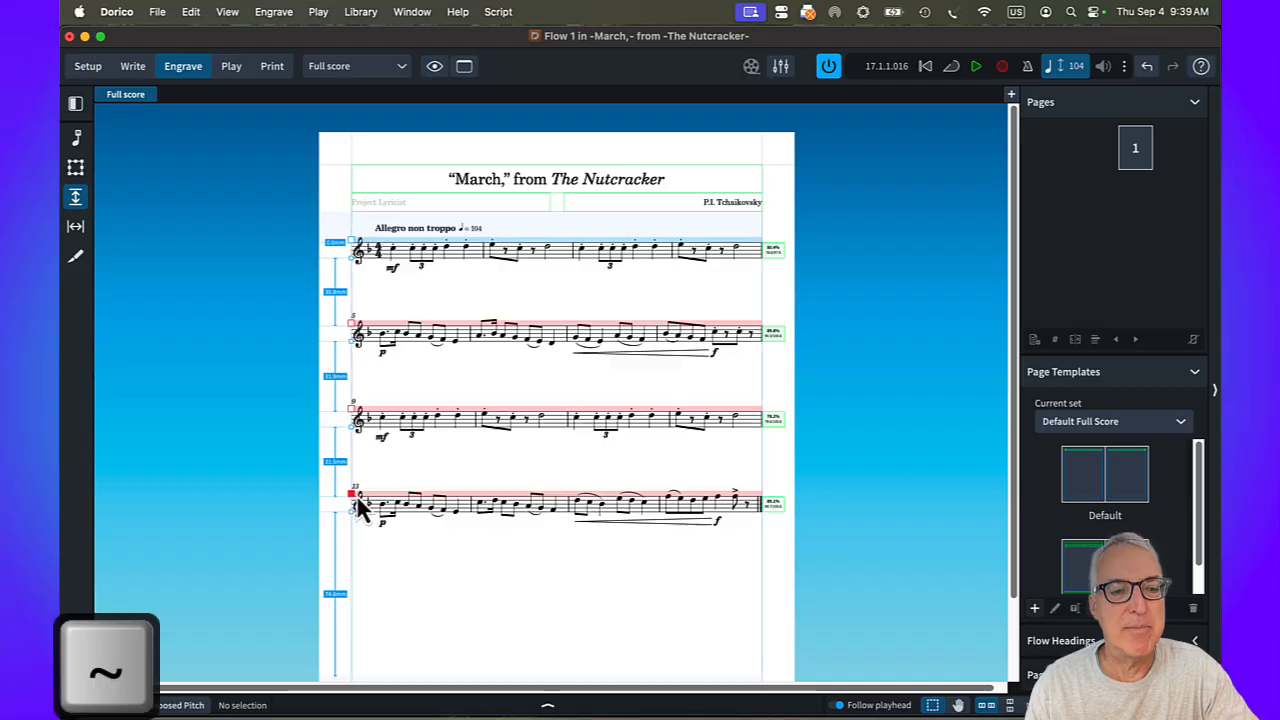
key("grave")
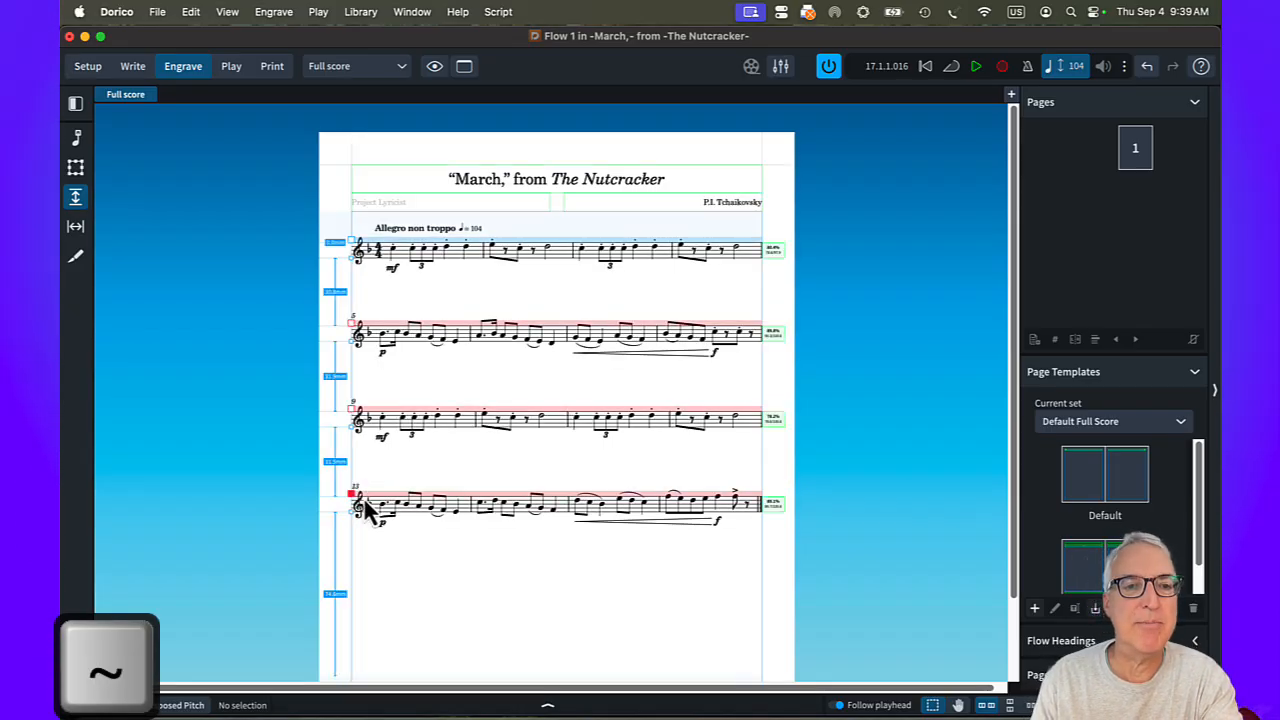
left_click_drag(351, 495, 352, 514)
key("grave")
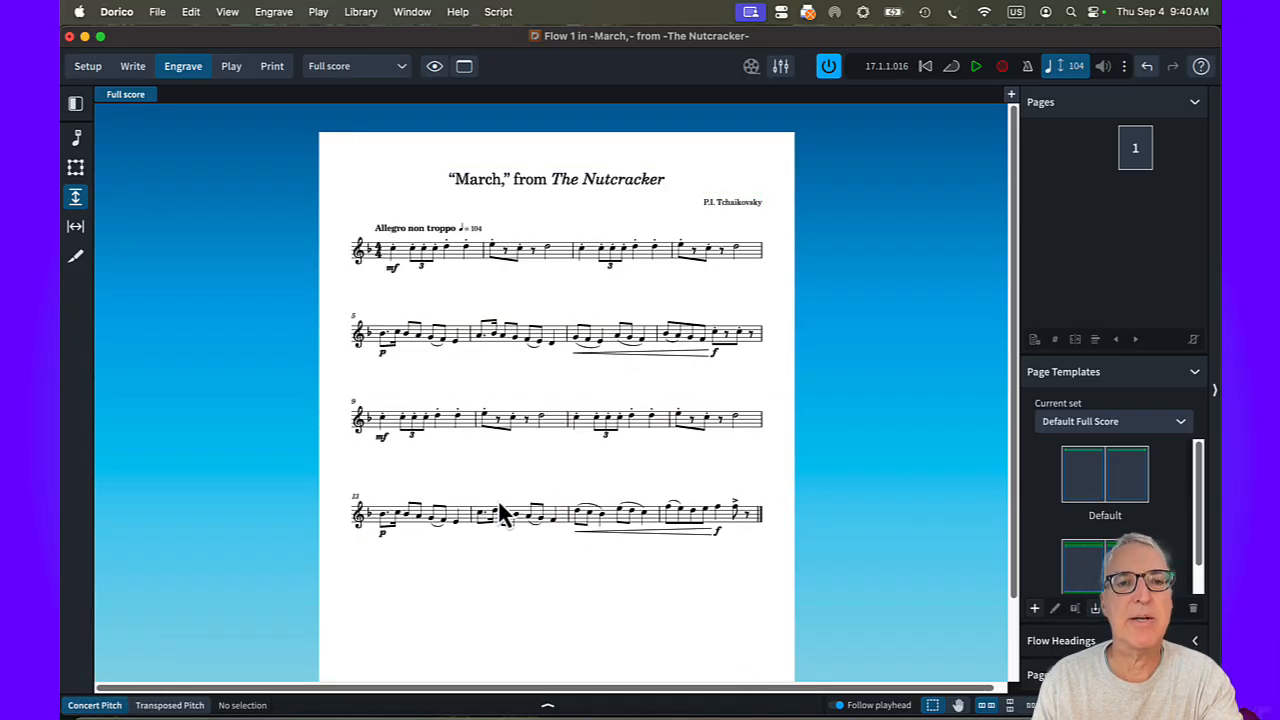
key("grave")
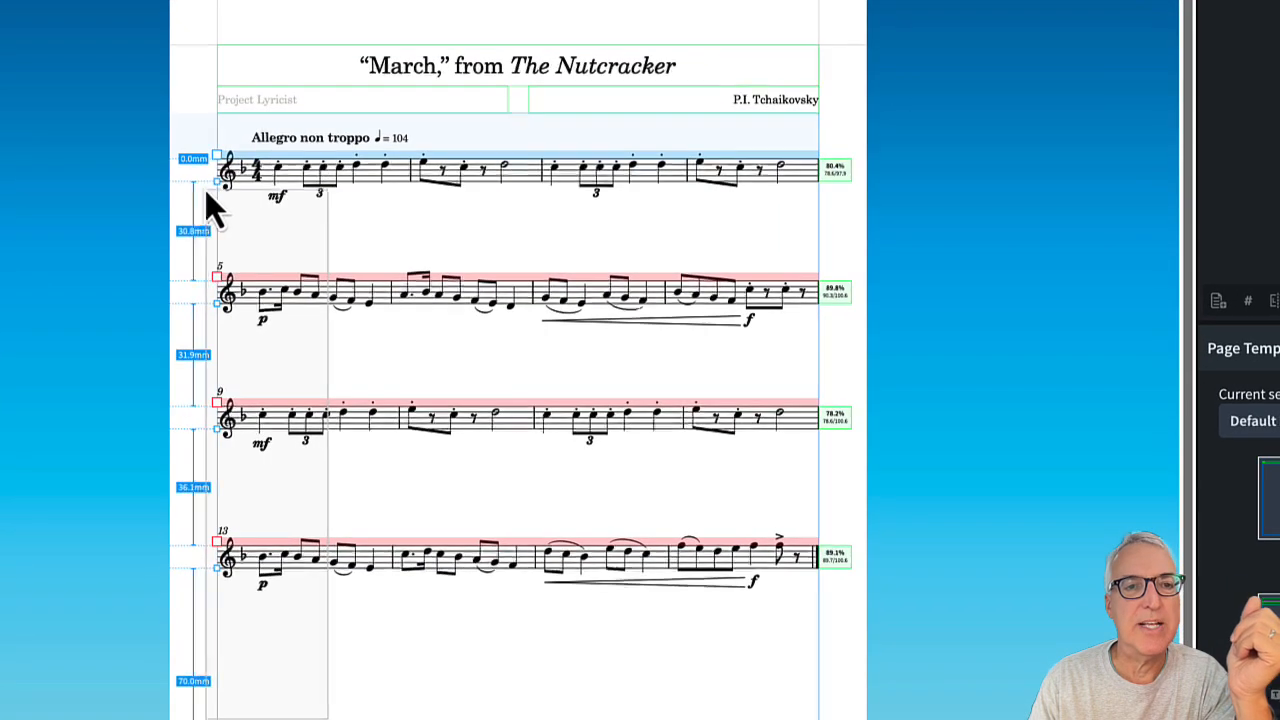
Shift all four systems together slightly further below the title, return to Write mode and save the project.
left_click_drag(190, 145, 190, 145)
key("alt+Down")
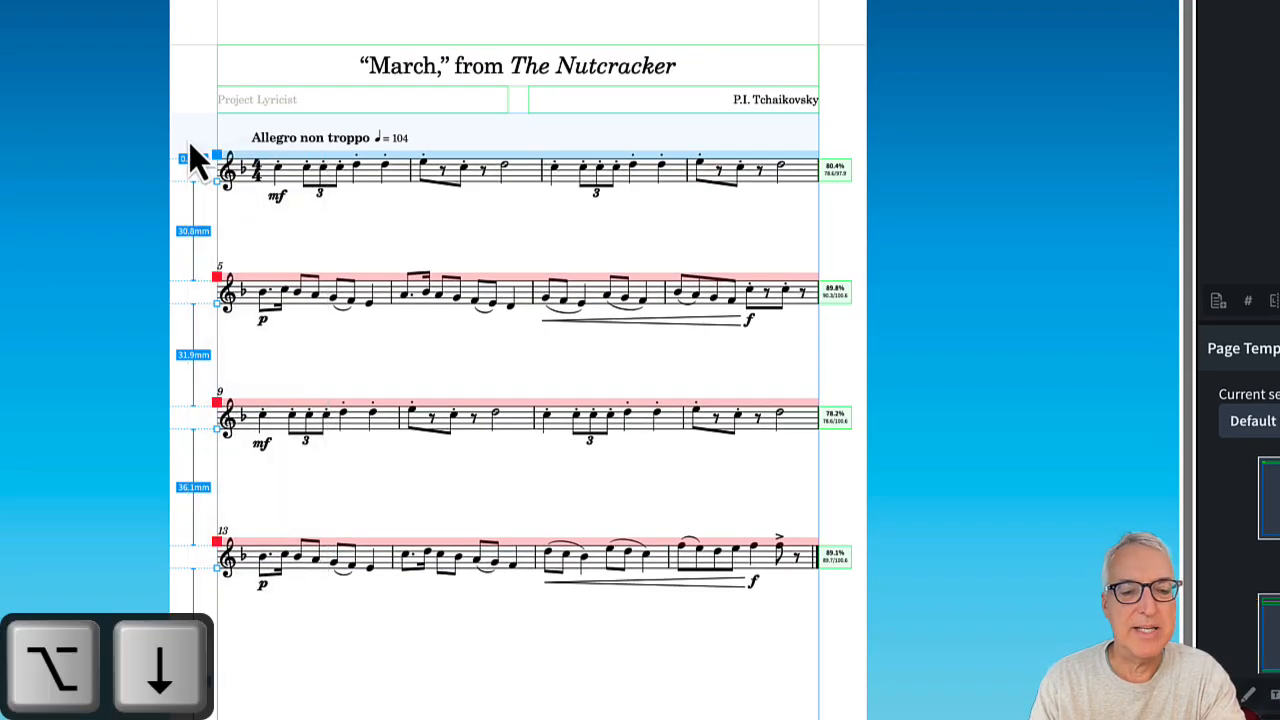
key("alt+Down")
key("alt+Down")
key("alt+Down")
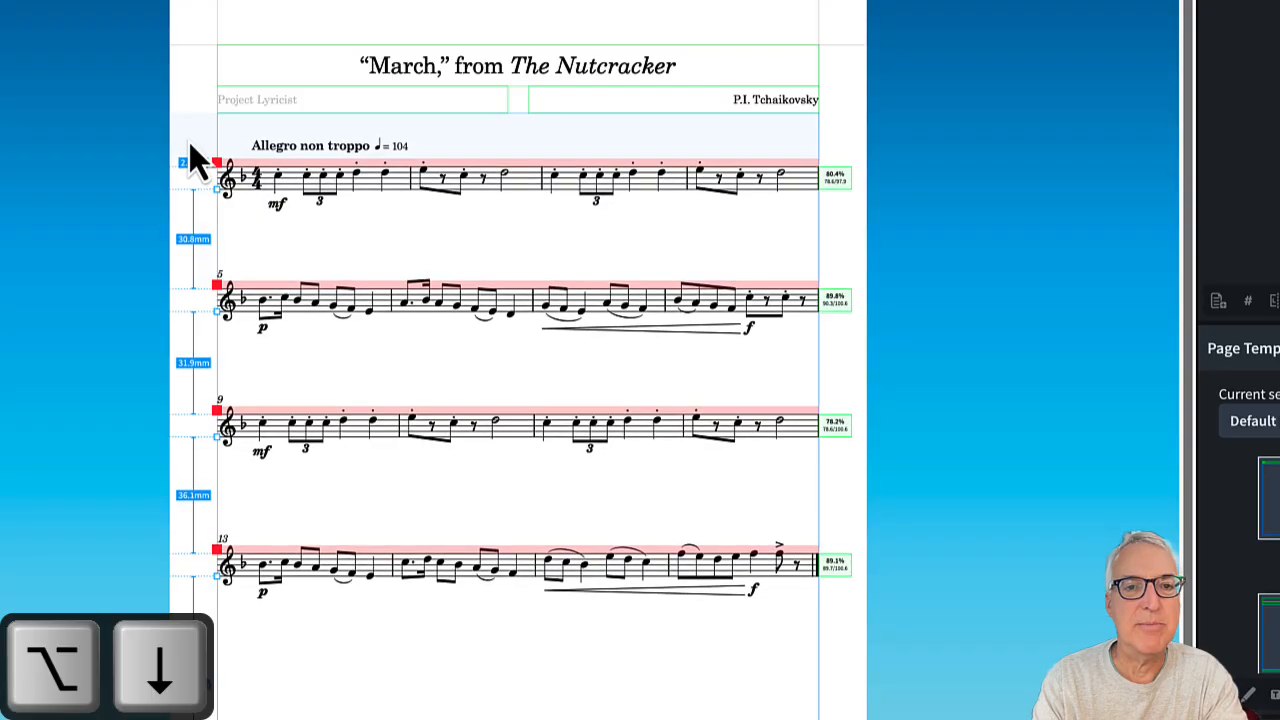
key("alt+Down")
key("alt+Down")
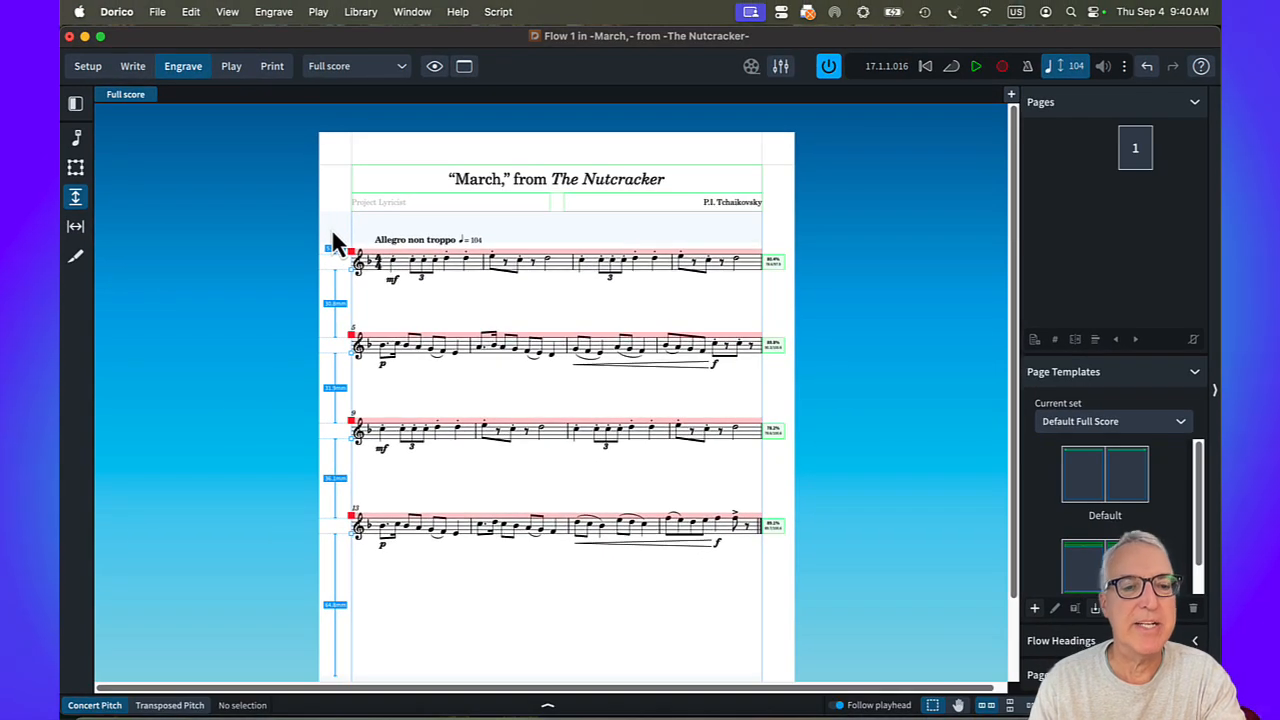
key("grave")
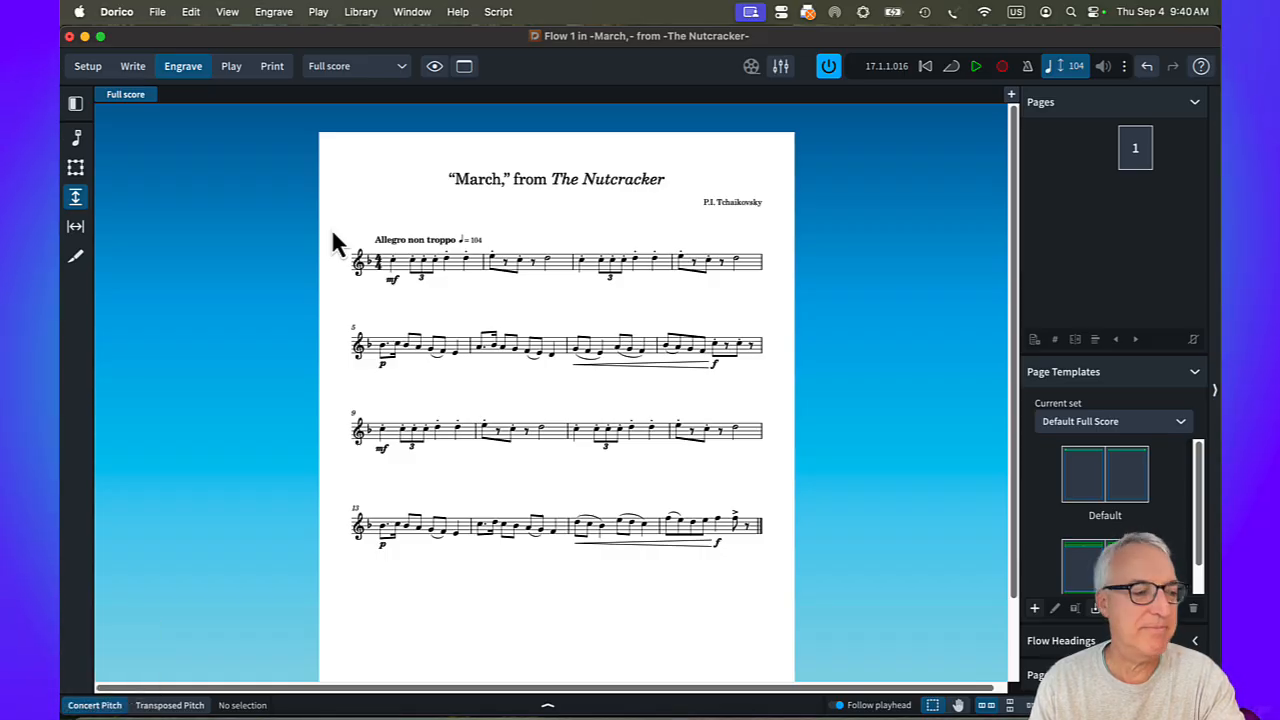
key("super+2")
key("super+2")
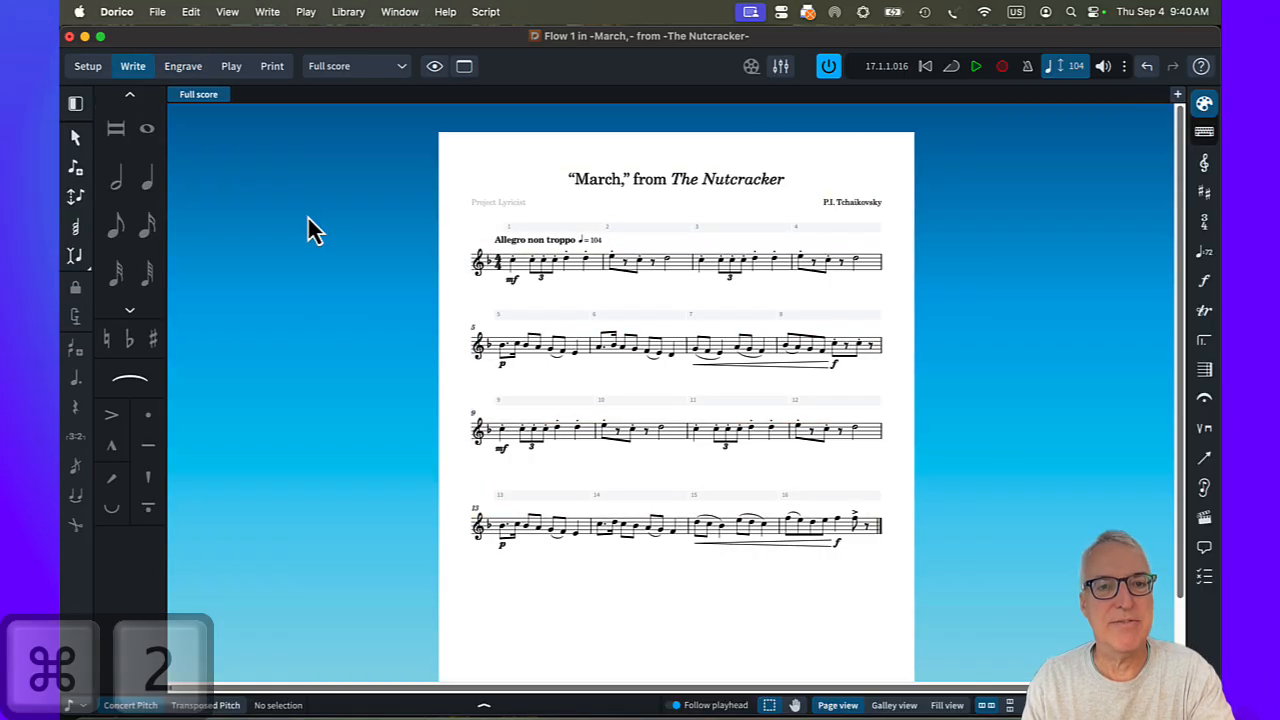
key("super+s")
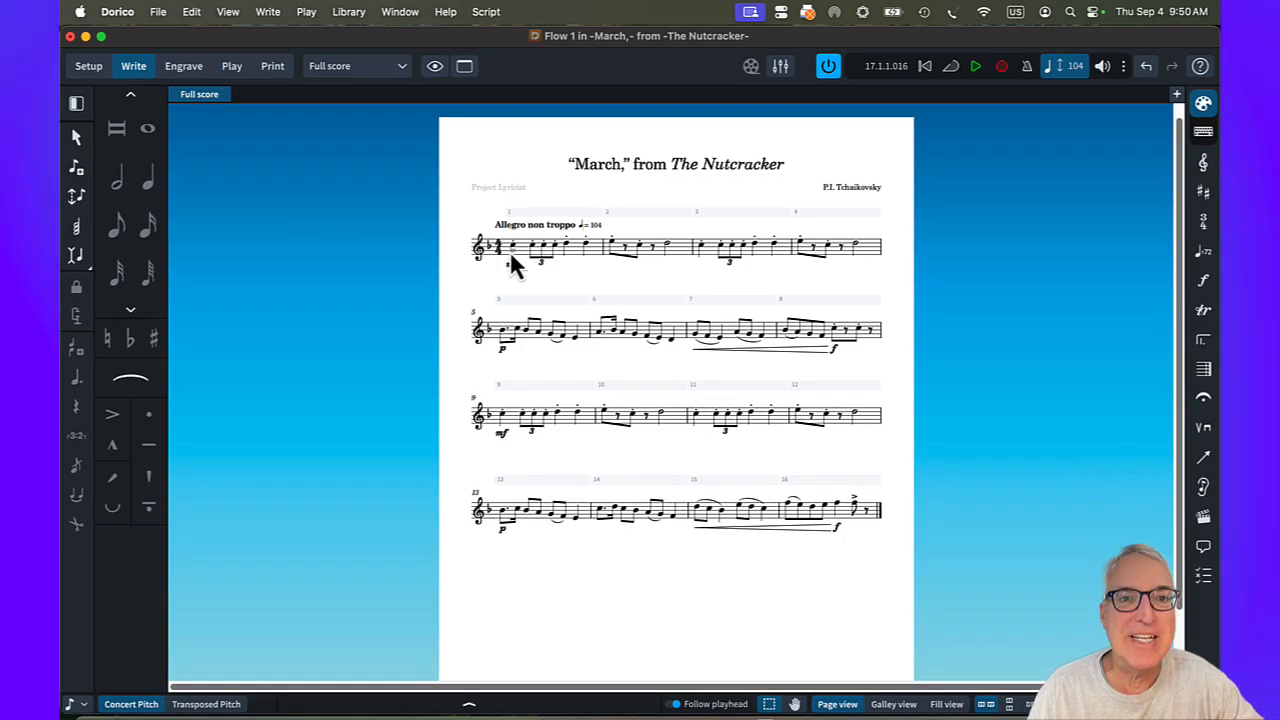
Raise the main output channel's volume to 6.02 in the Play mode mixer.
key("k")
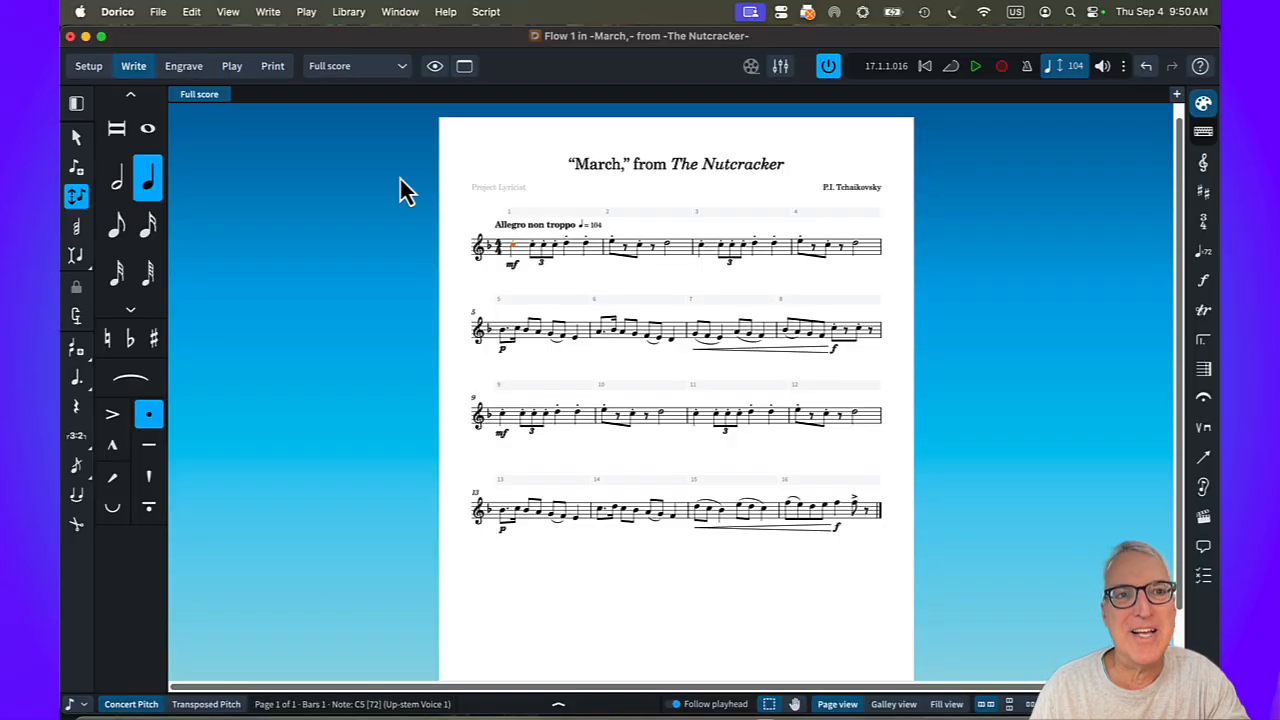
left_click(231, 68)
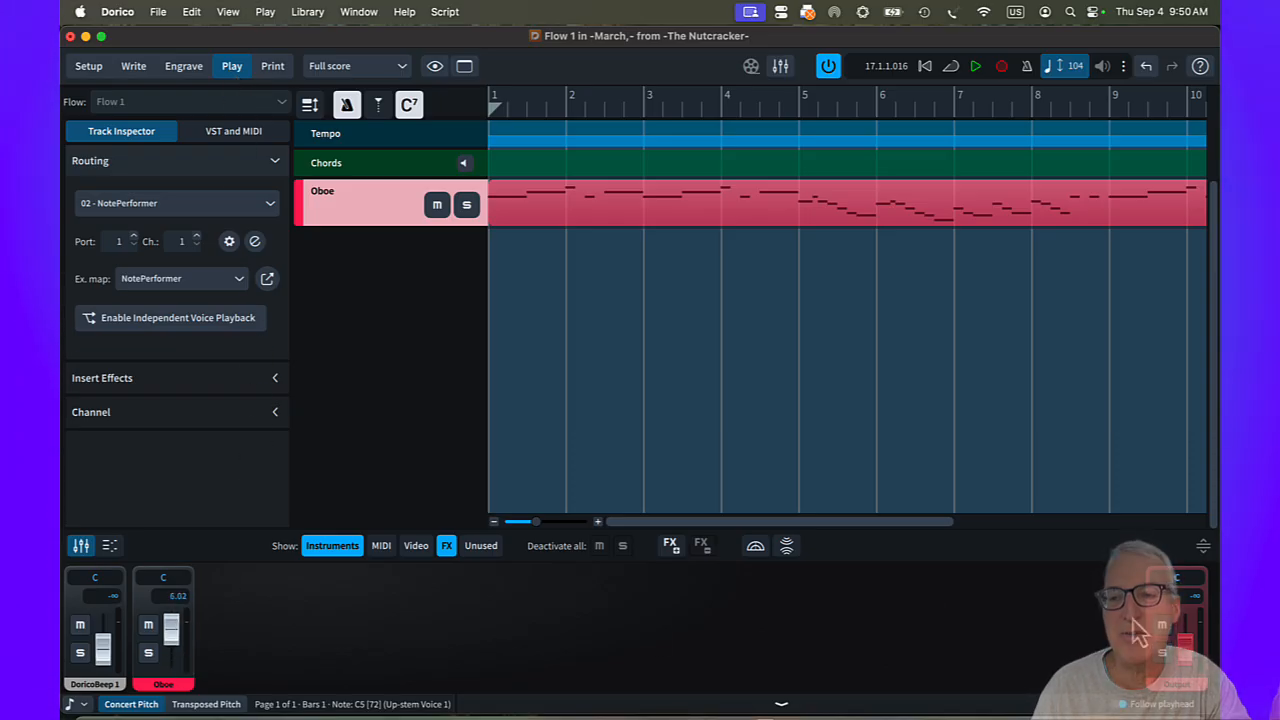
left_click_drag(1184, 655, 1186, 643)
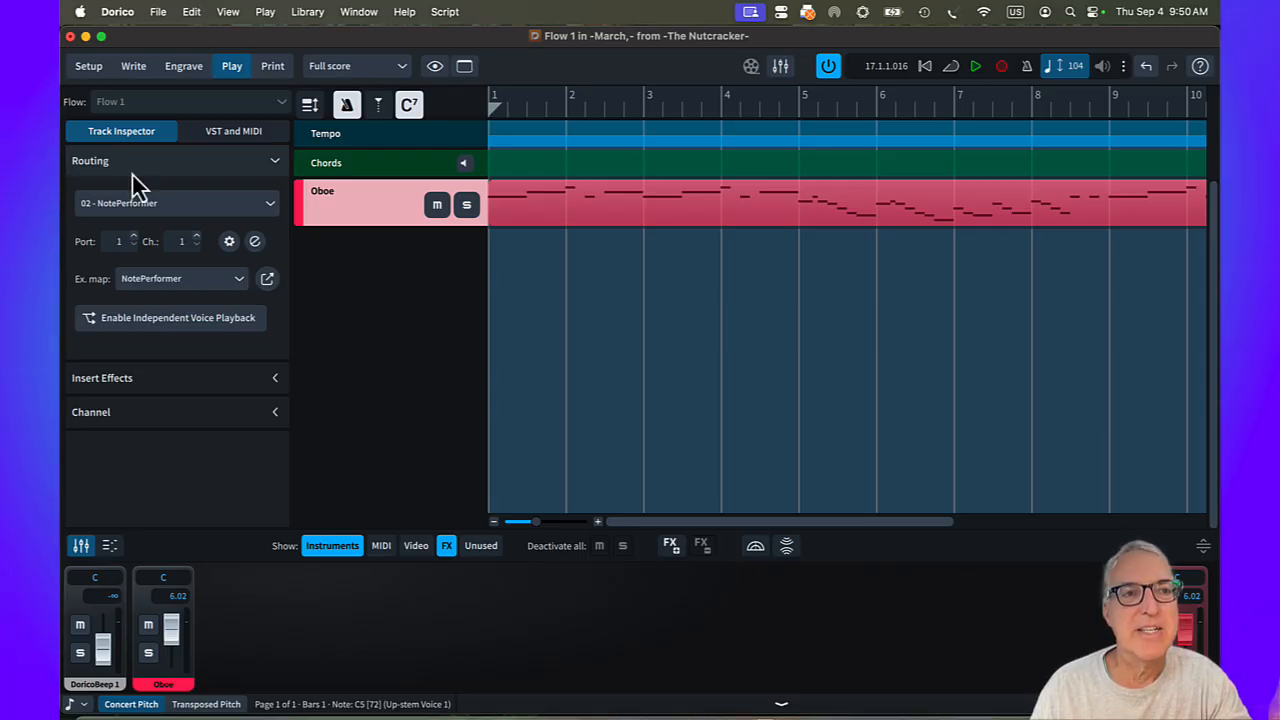
Play back the opening of the score from bar 1 in Write mode and stop in bar 2.
left_click(134, 68)
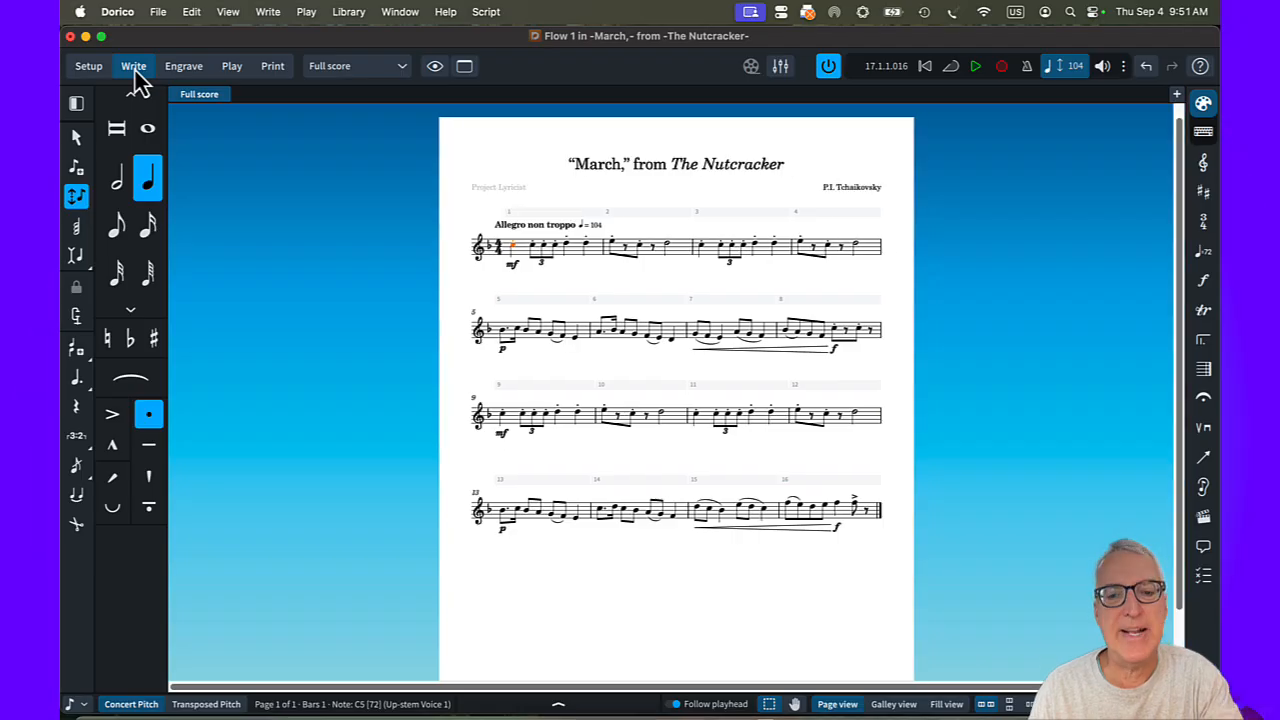
key("p")
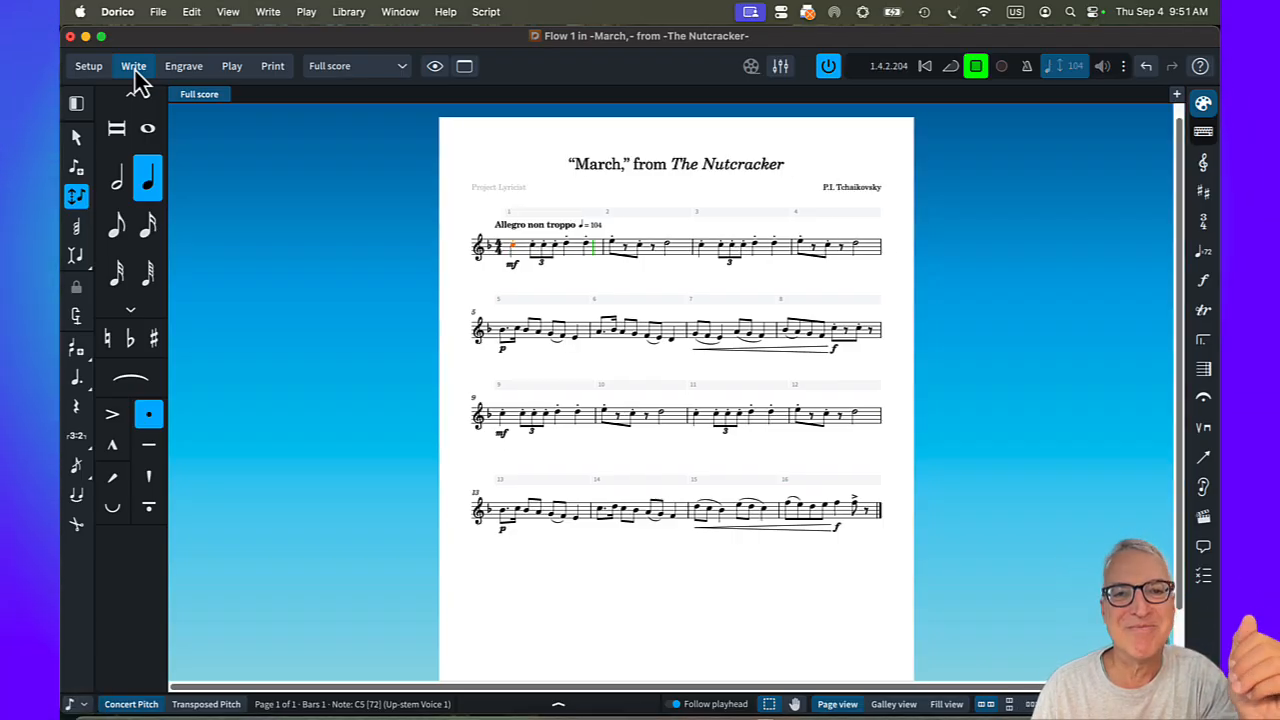
key("space")
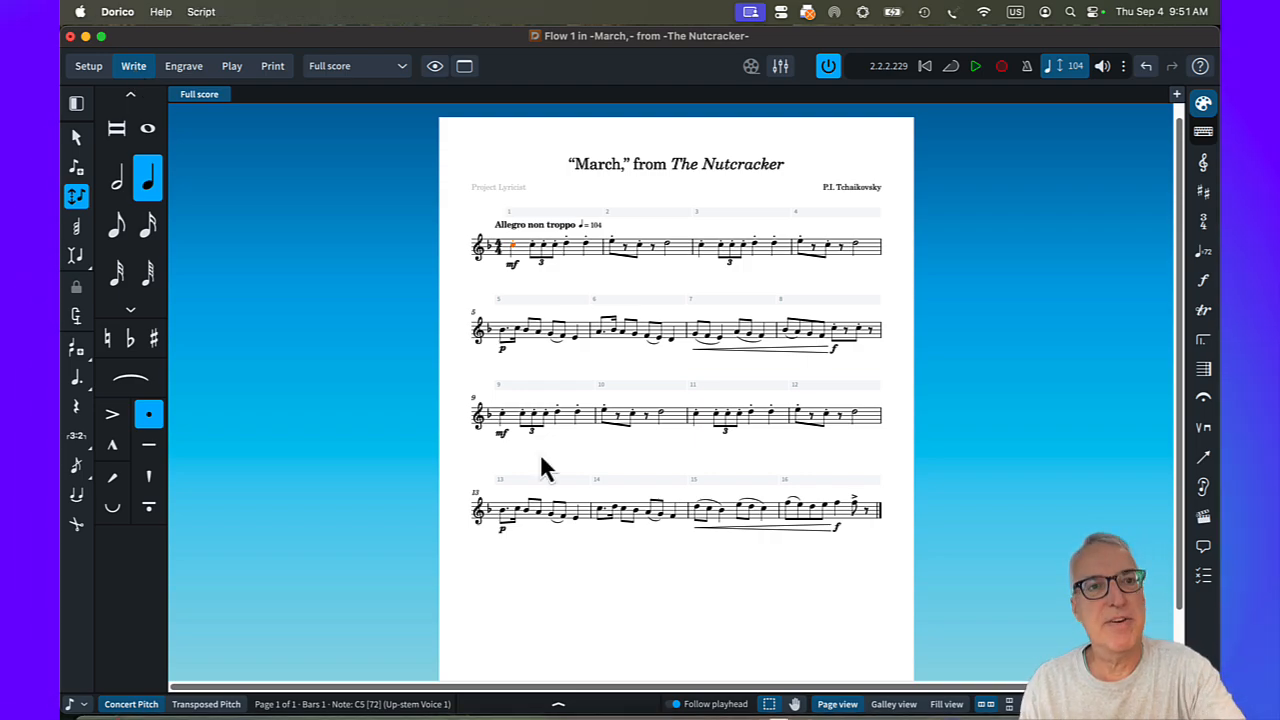
In Print mode, check the printer destination settings and set the full score's destination to graphics for a colour PDF export.
key("super+5")
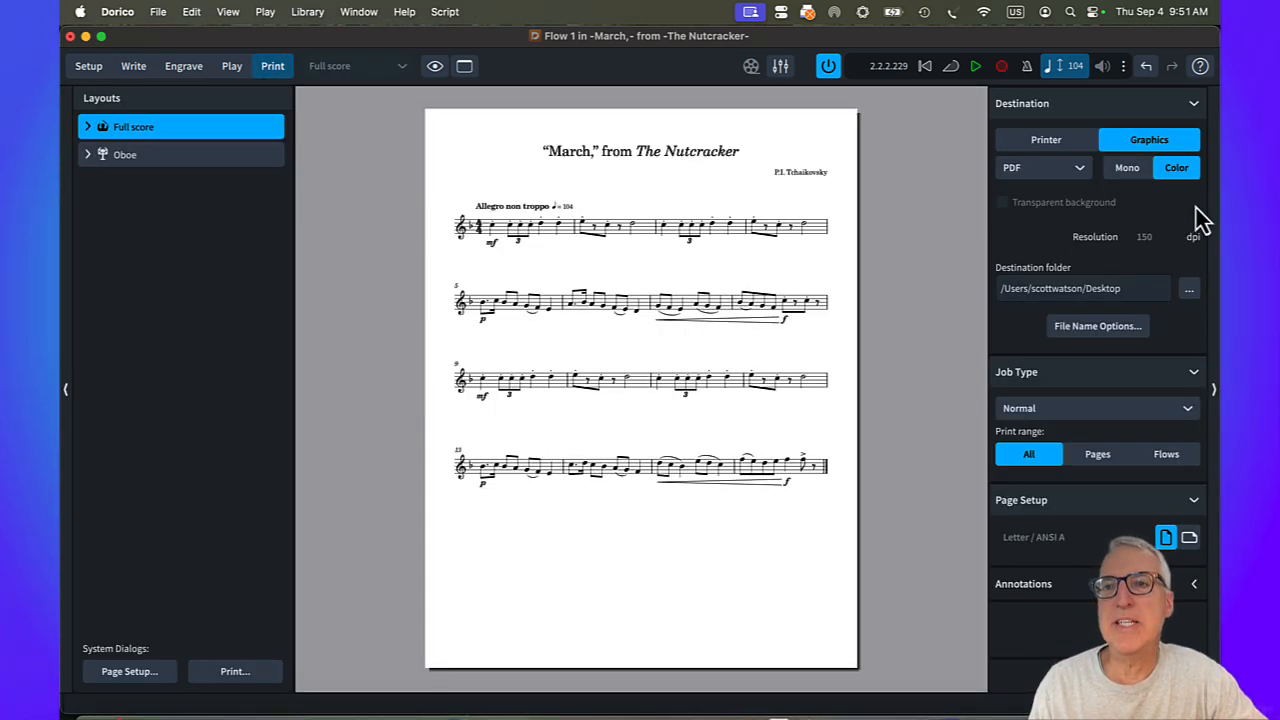
left_click(1042, 141)
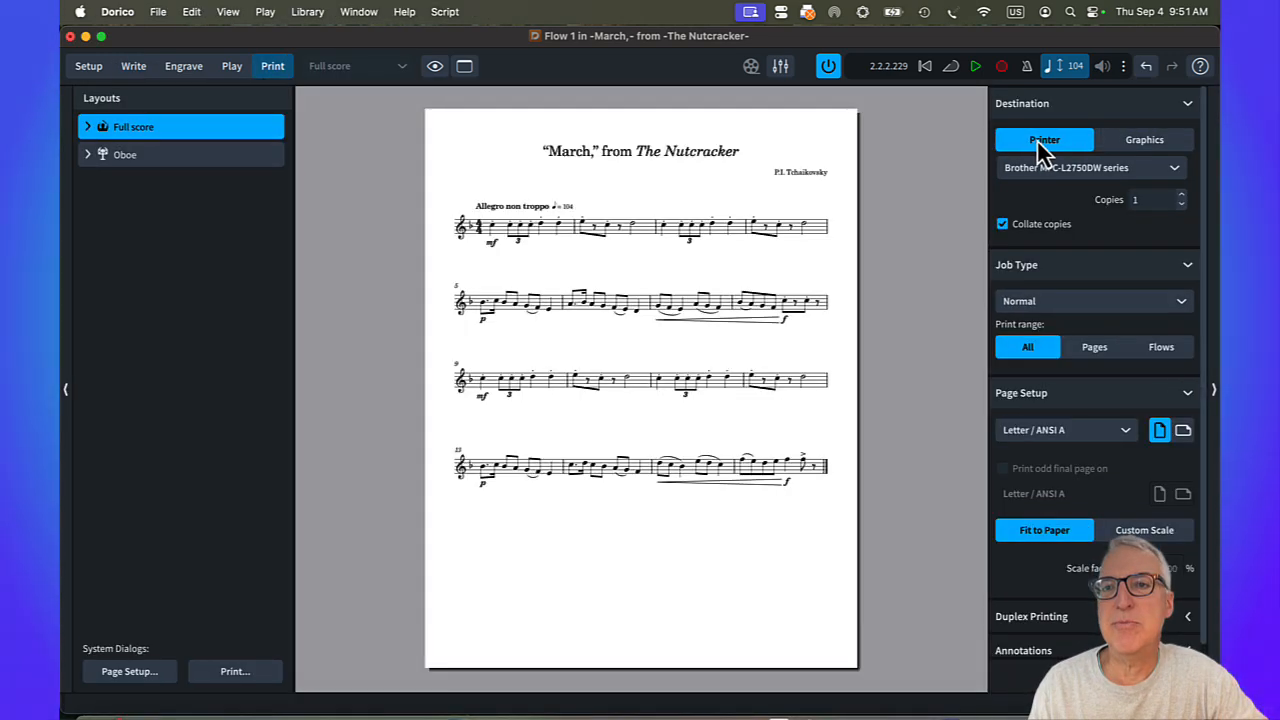
left_click(1172, 146)
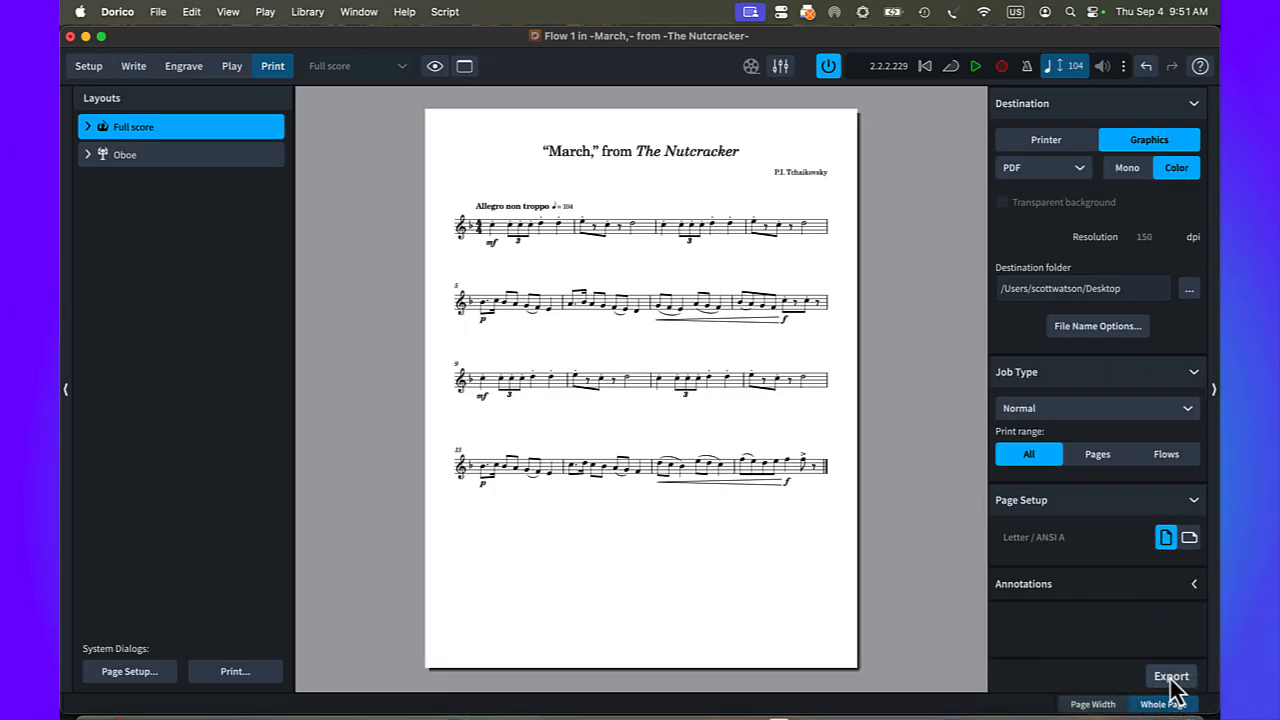